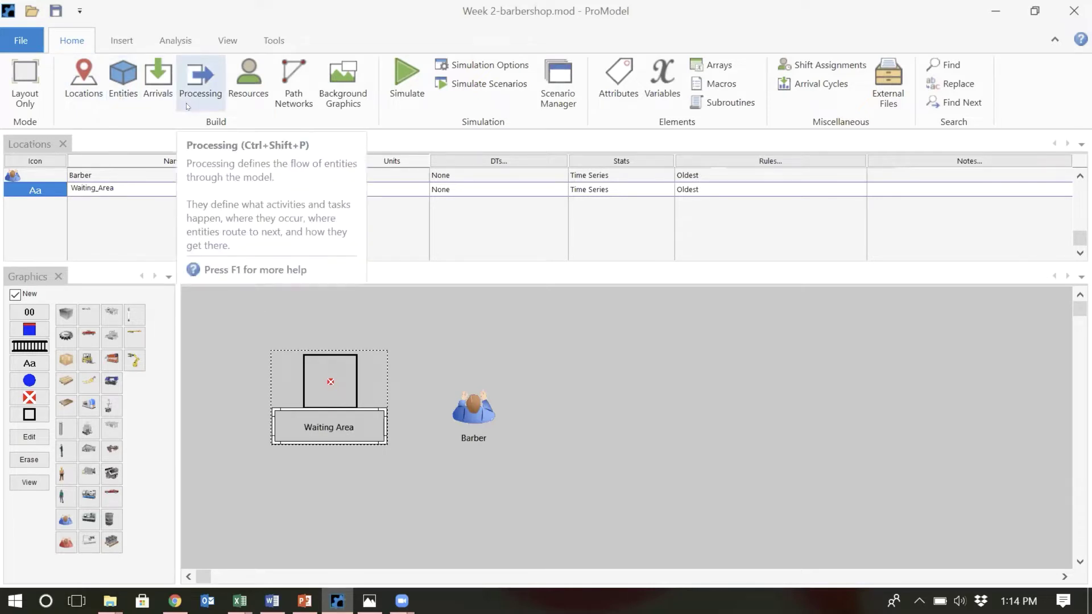
# Review the capacities of the Barber and Waiting_Area locations and the Customer entity record.
pyautogui.click(65, 85)
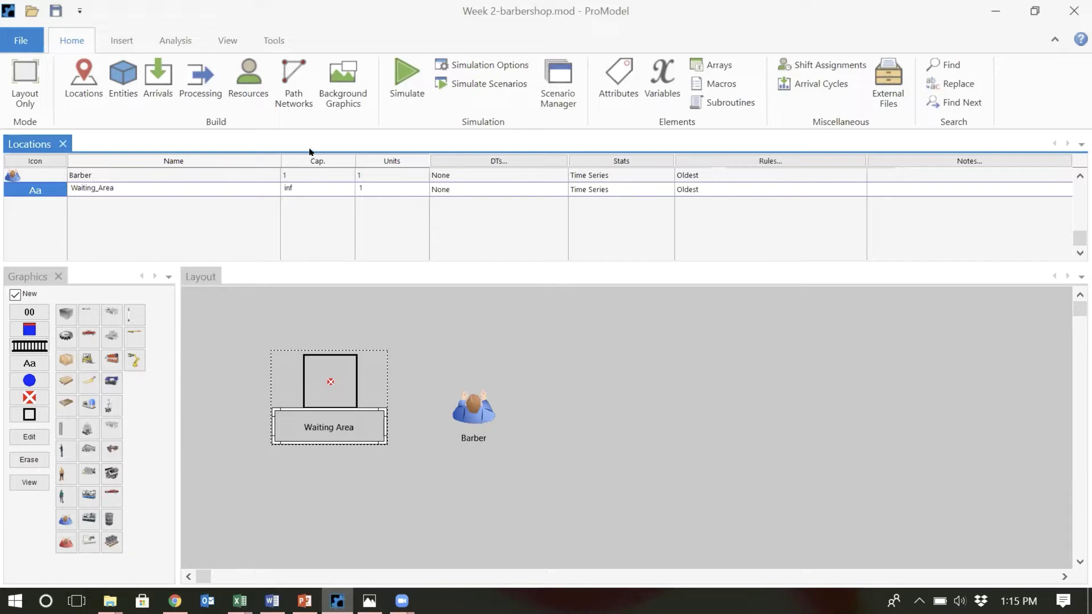
pyautogui.click(298, 181)
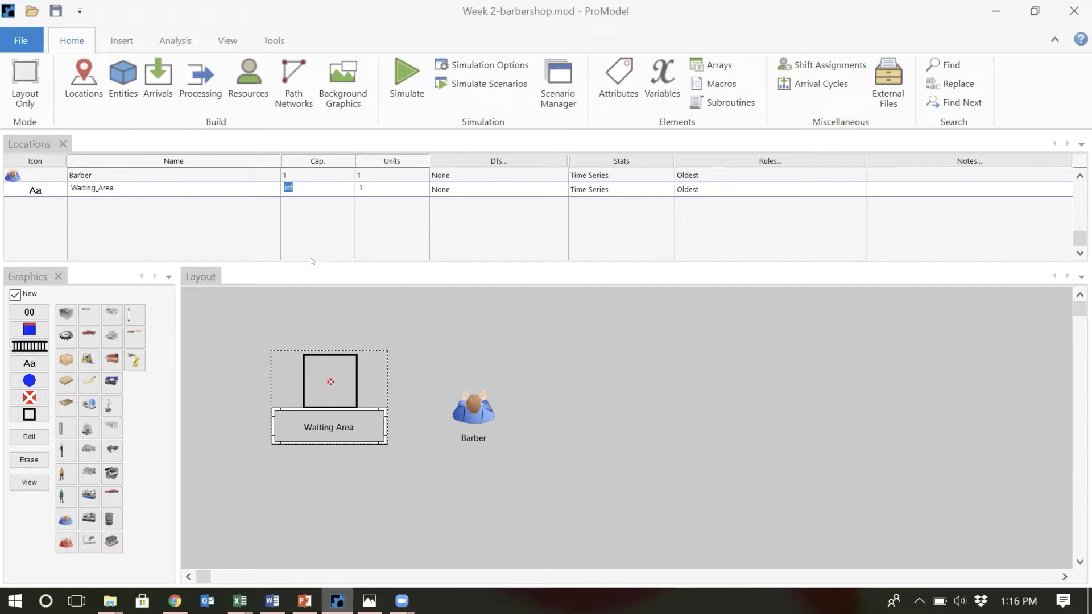
pyautogui.click(289, 183)
pyautogui.click(287, 195)
pyautogui.click(121, 79)
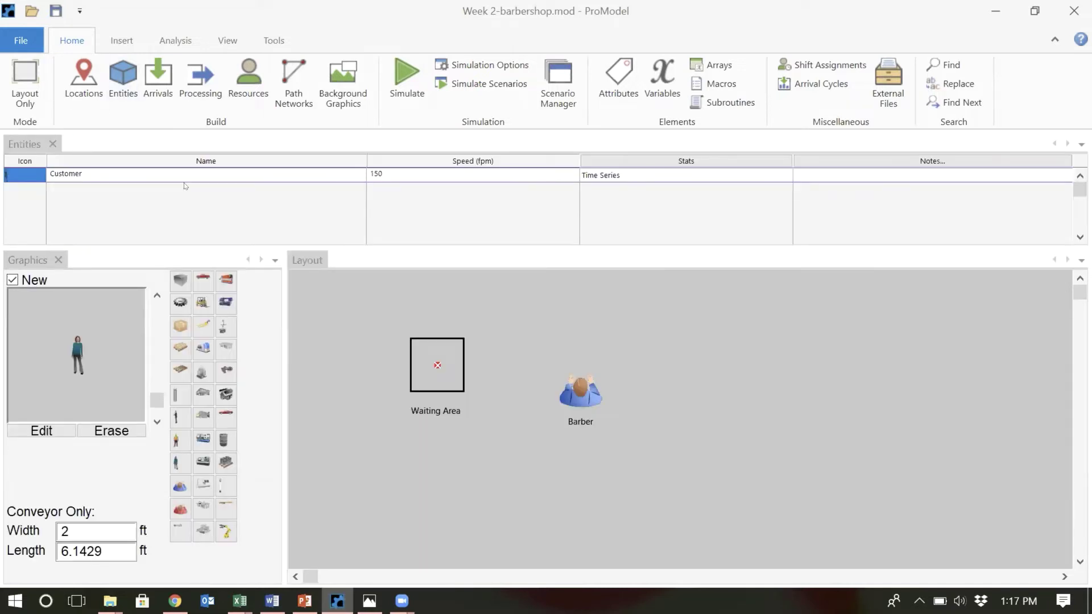
# Open the arrivals table and review the arrival cycle and quantity settings for Customer arrivals at Waiting_Area.
pyautogui.click(157, 85)
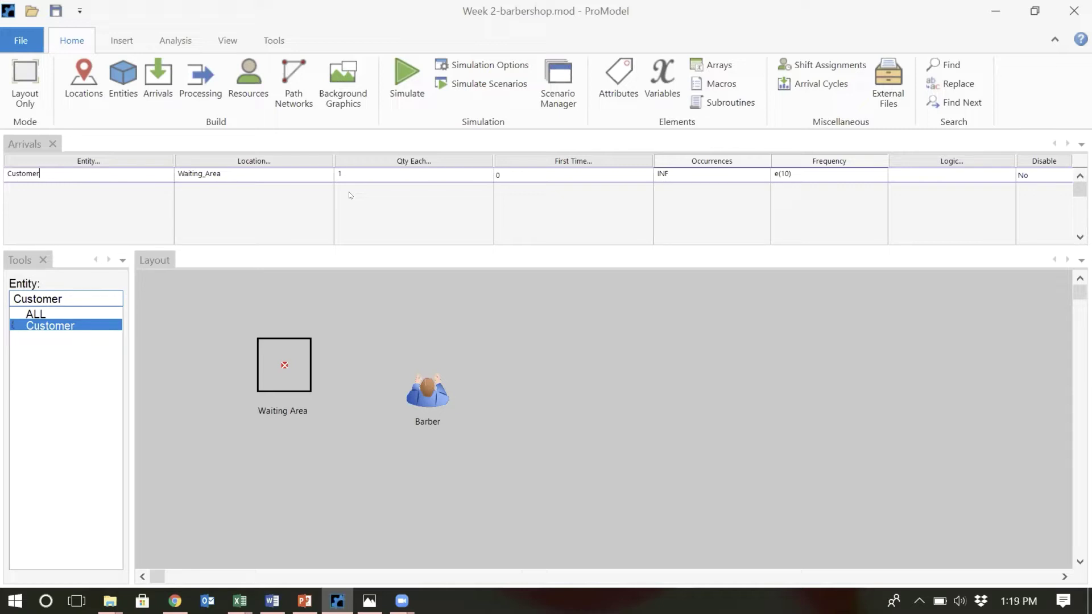
pyautogui.click(341, 172)
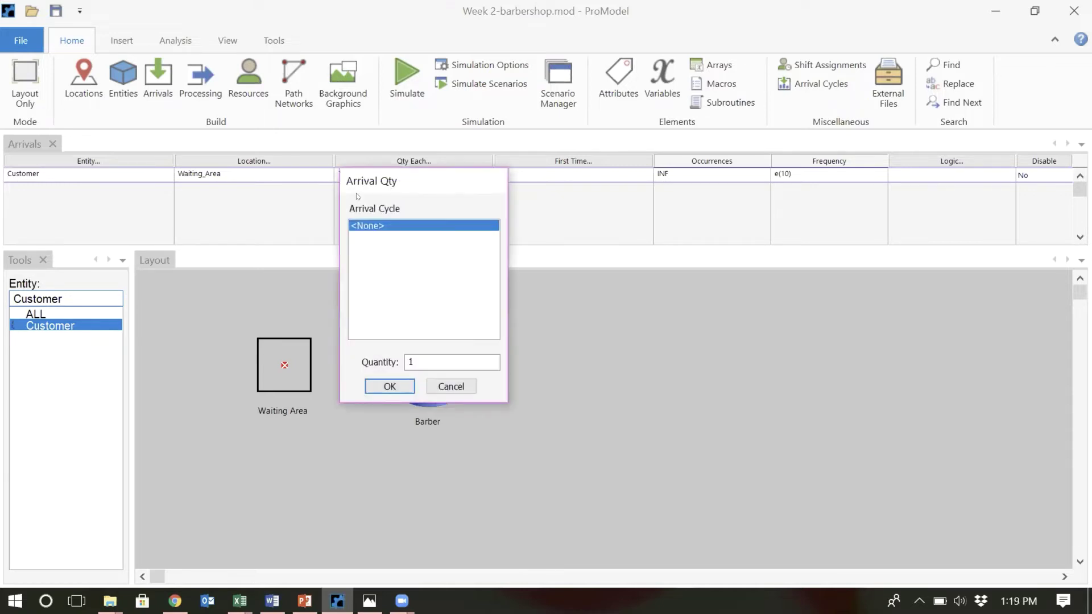
pyautogui.press('Return')
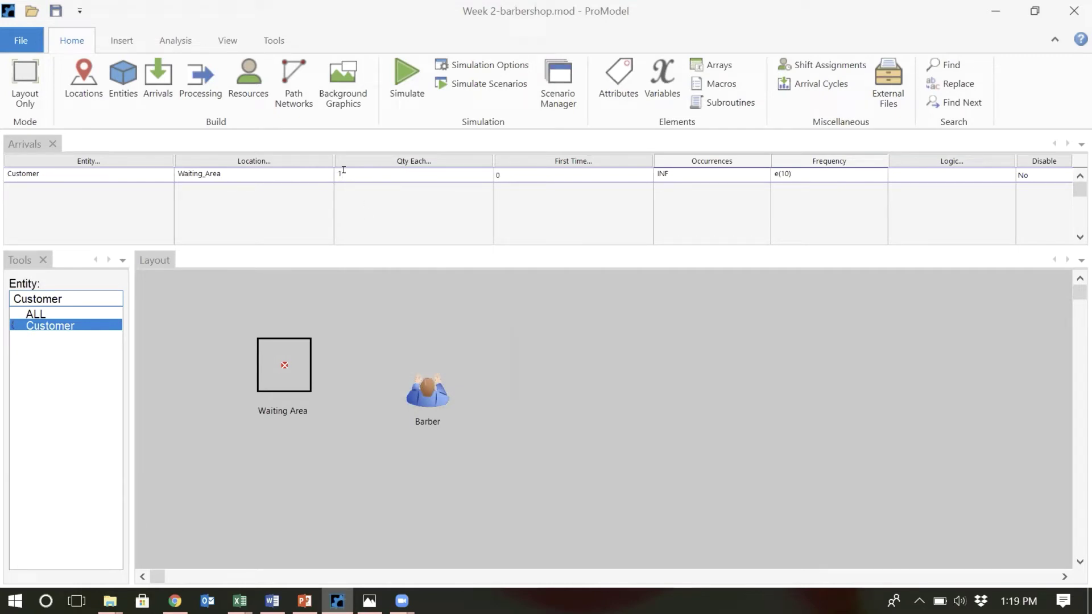
# Try fixed values such as 4 and 100 as the quantity per Customer arrival, clearing each one.
pyautogui.press('BackSpace')
pyautogui.write('4')
pyautogui.press('BackSpace')
pyautogui.write('100')
pyautogui.doubleClick(347, 174)
pyautogui.write('00')
pyautogui.press('Return')
pyautogui.press('BackSpace')
pyautogui.press('BackSpace')
pyautogui.press('BackSpace')
pyautogui.write('4')
pyautogui.press('BackSpace')
pyautogui.write('1')
pyautogui.press('BackSpace')
# Try the distribution U(3,1) as the quantity per Customer arrival, and set the quantity back to 1.
pyautogui.write('U(')
pyautogui.write('3,')
pyautogui.write('1')
pyautogui.press('BackSpace')
pyautogui.press('BackSpace')
pyautogui.press('BackSpace')
pyautogui.press('BackSpace')
pyautogui.press('BackSpace')
pyautogui.press('BackSpace')
pyautogui.write('1')
# Try 100 as the number of occurrences of the Customer arrival, and set it back to INF.
pyautogui.click(671, 170)
pyautogui.write('100')
pyautogui.click(663, 177)
pyautogui.press('BackSpace')
pyautogui.press('BackSpace')
pyautogui.press('BackSpace')
pyautogui.write('inf')
pyautogui.press('Return')
# Set the frequency of the Customer arrival to e(10) min.
pyautogui.click(798, 169)
pyautogui.press('BackSpace')
pyautogui.press('BackSpace')
pyautogui.press('BackSpace')
pyautogui.press('BackSpace')
pyautogui.press('BackSpace')
pyautogui.write('10')
pyautogui.press('BackSpace')
pyautogui.press('BackSpace')
pyautogui.write('e(10')
pyautogui.write('min')
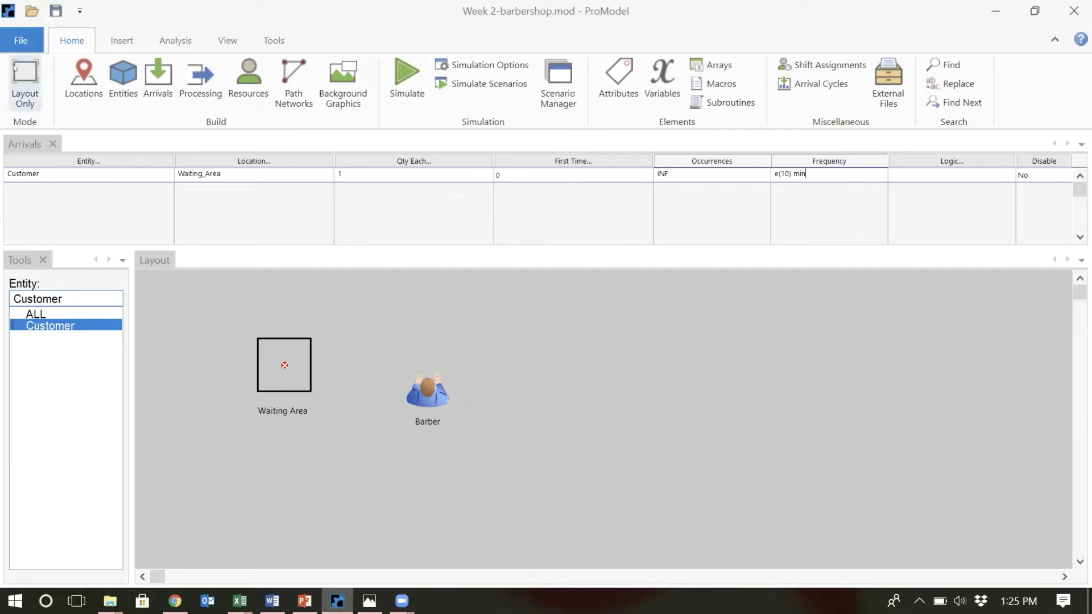
# Review the time unit options in the model's general information settings and cancel out of them.
pyautogui.click(21, 28)
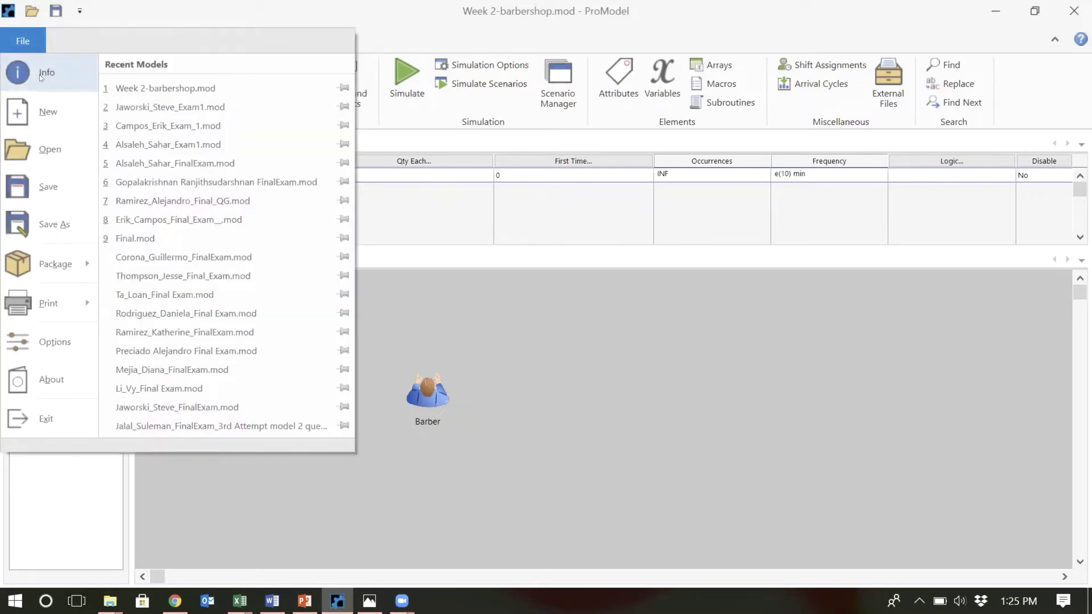
pyautogui.click(39, 73)
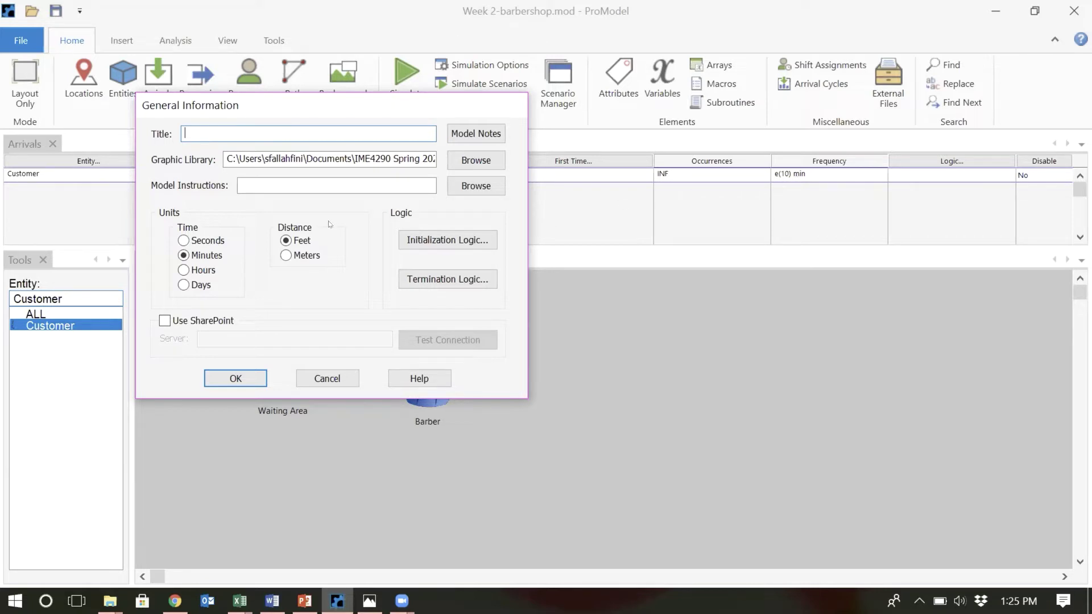
pyautogui.click(201, 271)
pyautogui.click(210, 253)
pyautogui.click(328, 379)
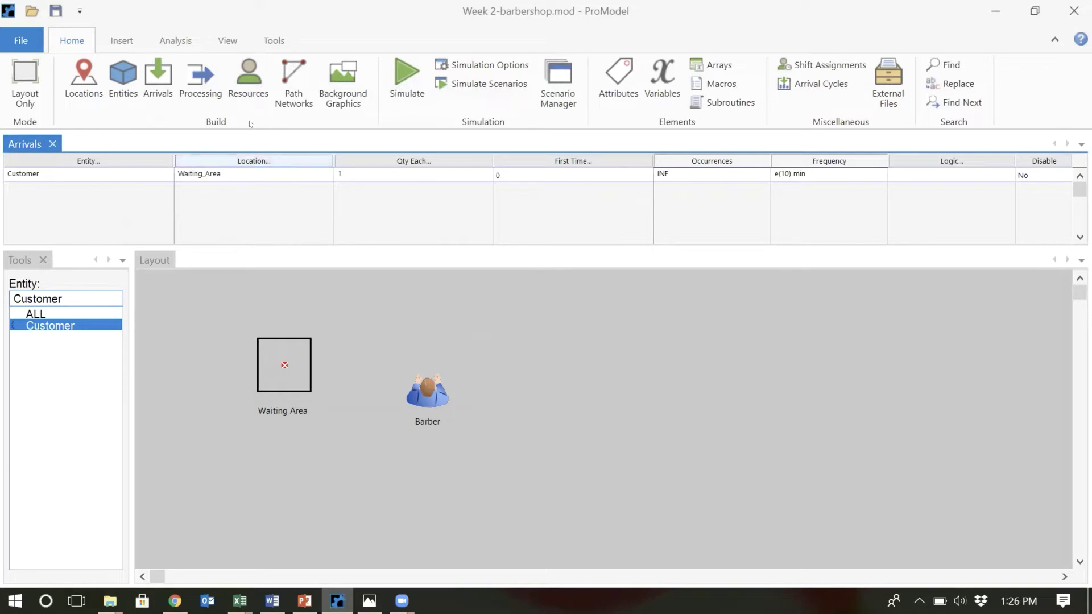
# Open the processing tables and review the Customer process records at Waiting_Area and Barber, including the location choices.
pyautogui.click(194, 90)
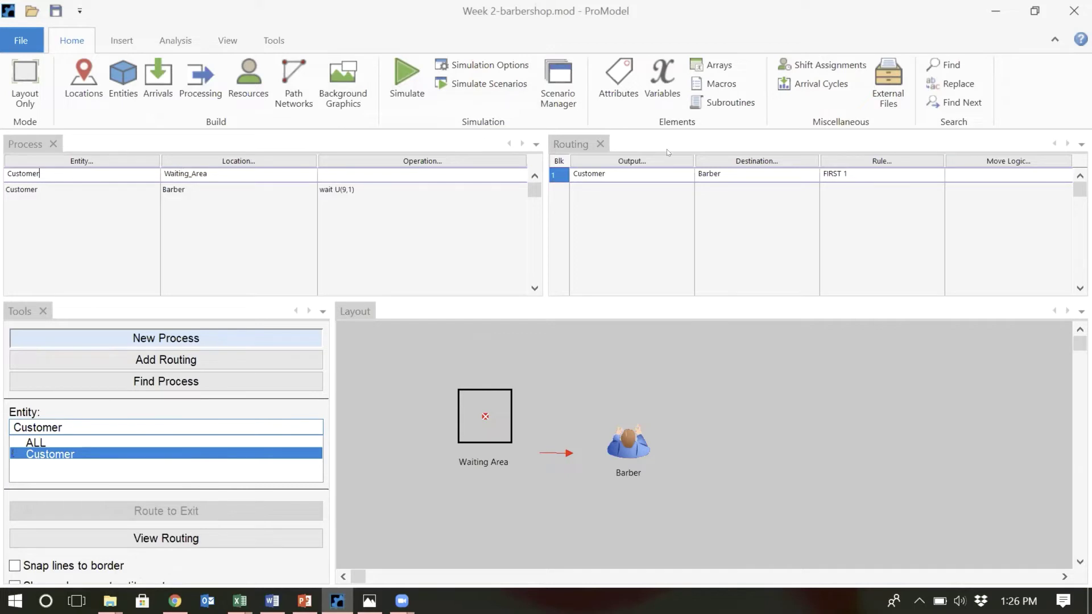
pyautogui.click(264, 190)
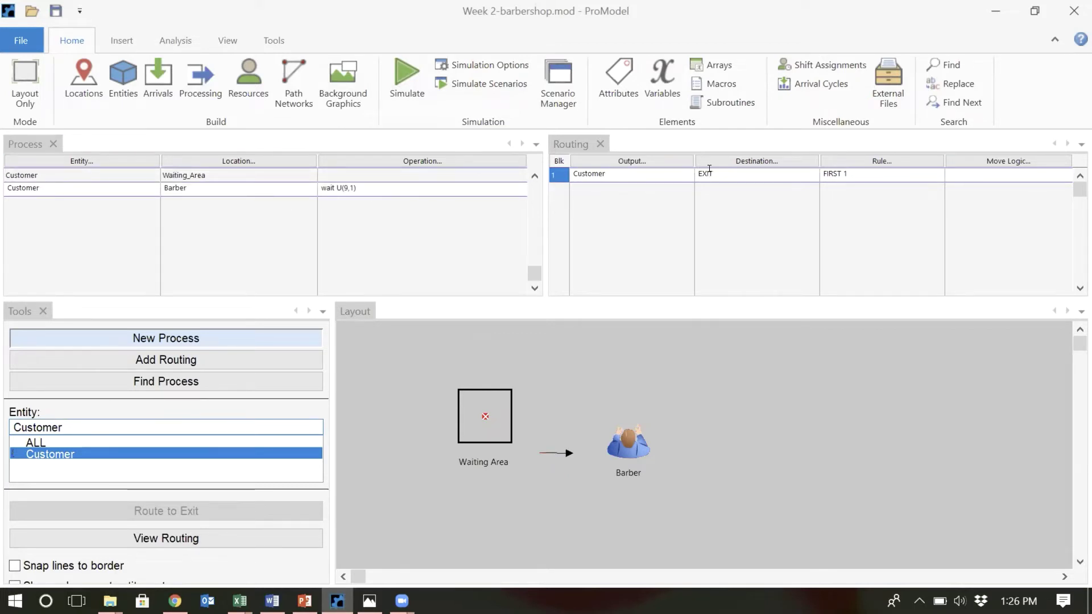
pyautogui.click(348, 176)
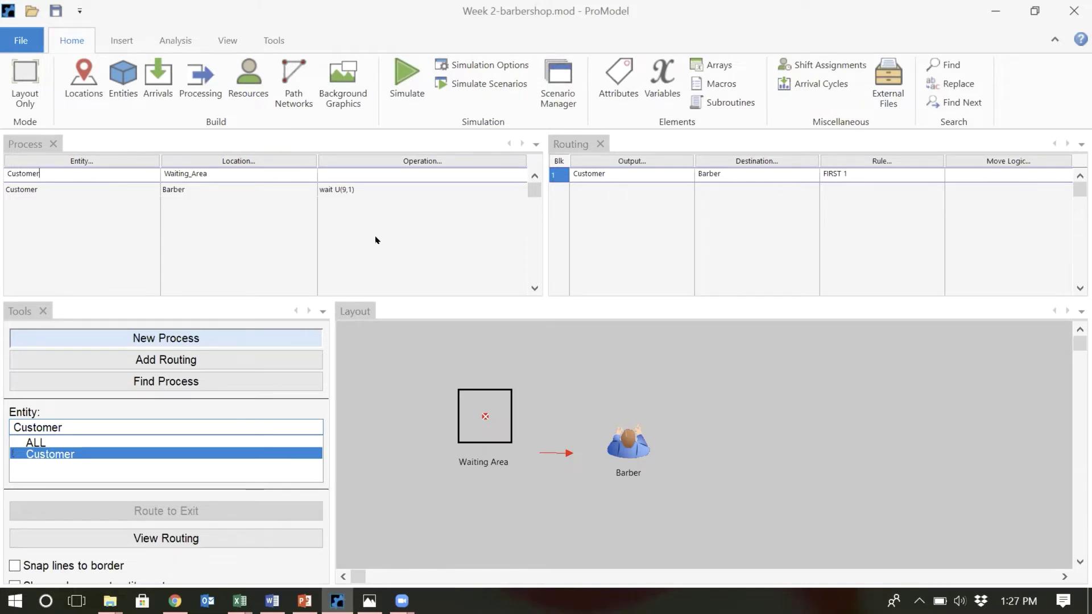
pyautogui.click(368, 186)
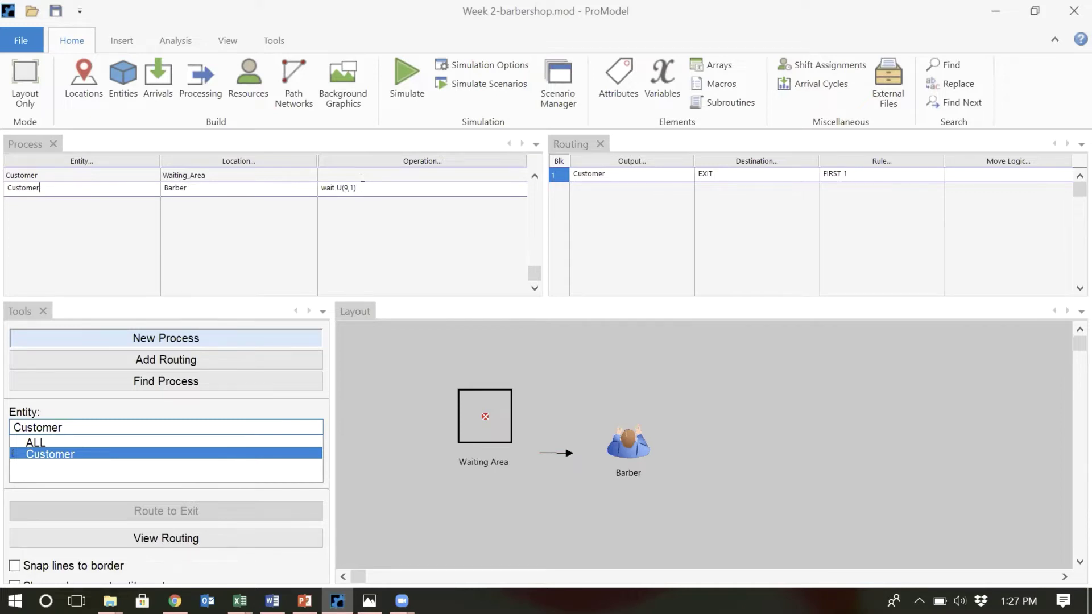
pyautogui.click(241, 161)
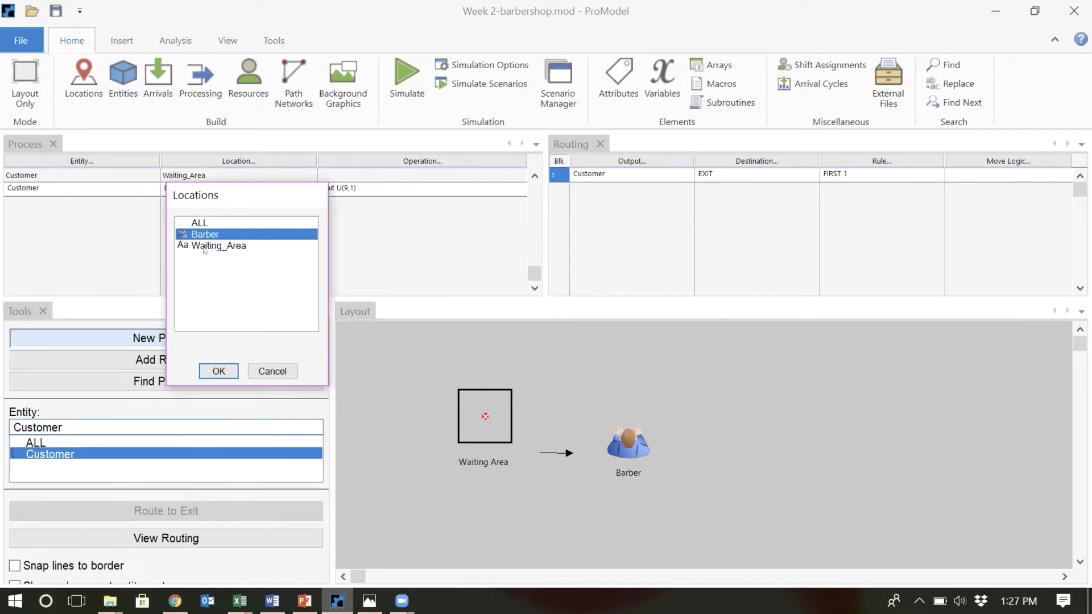
pyautogui.click(275, 372)
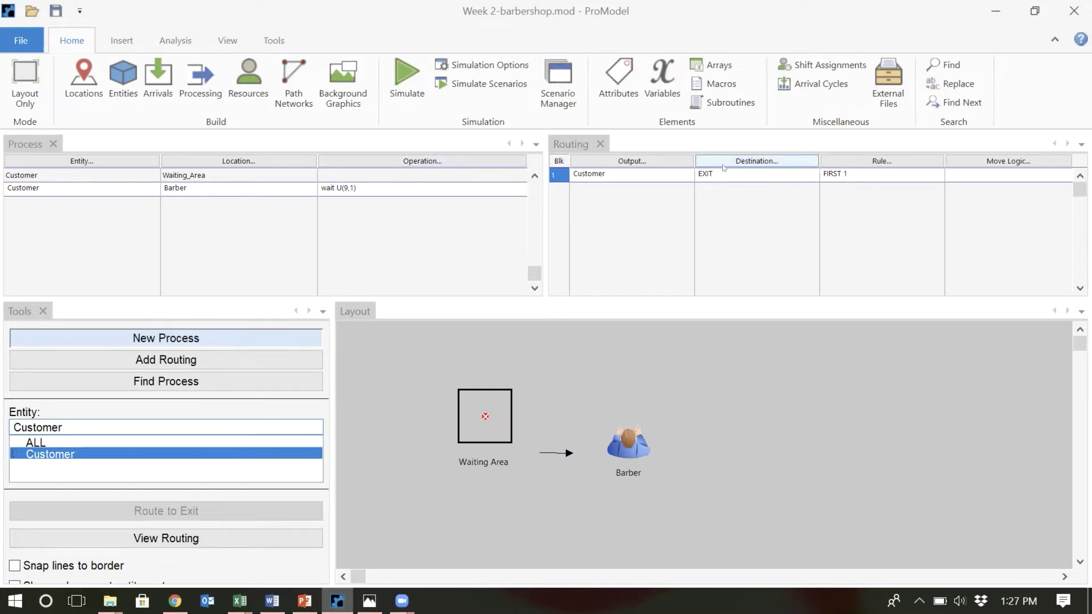
# Review the output and destination of the Customer routing from Barber and the operation of that process record.
pyautogui.click(631, 160)
pyautogui.press('Return')
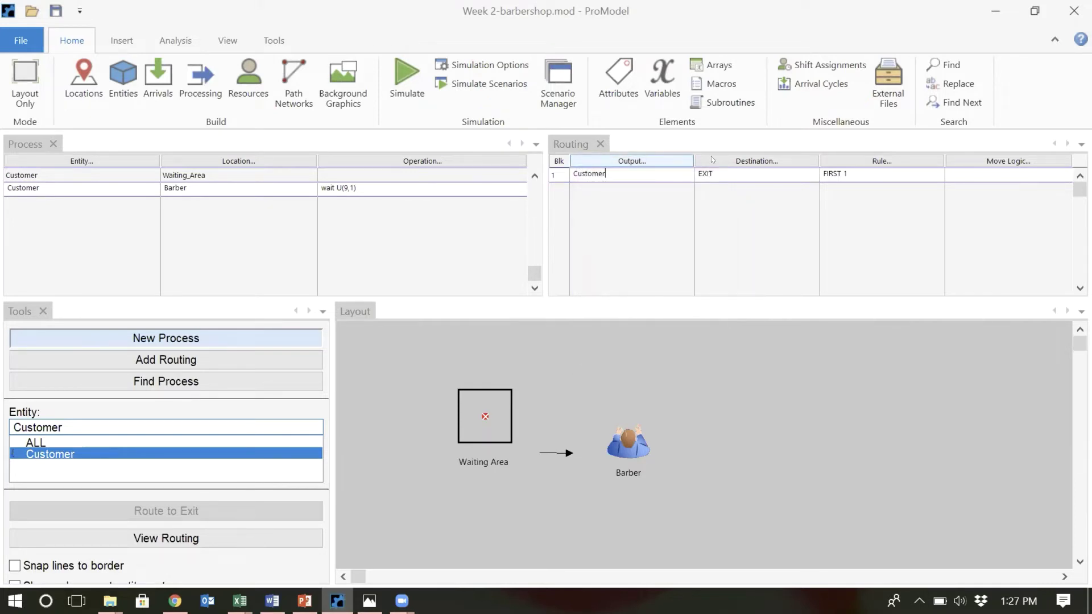
pyautogui.click(737, 160)
pyautogui.press('Return')
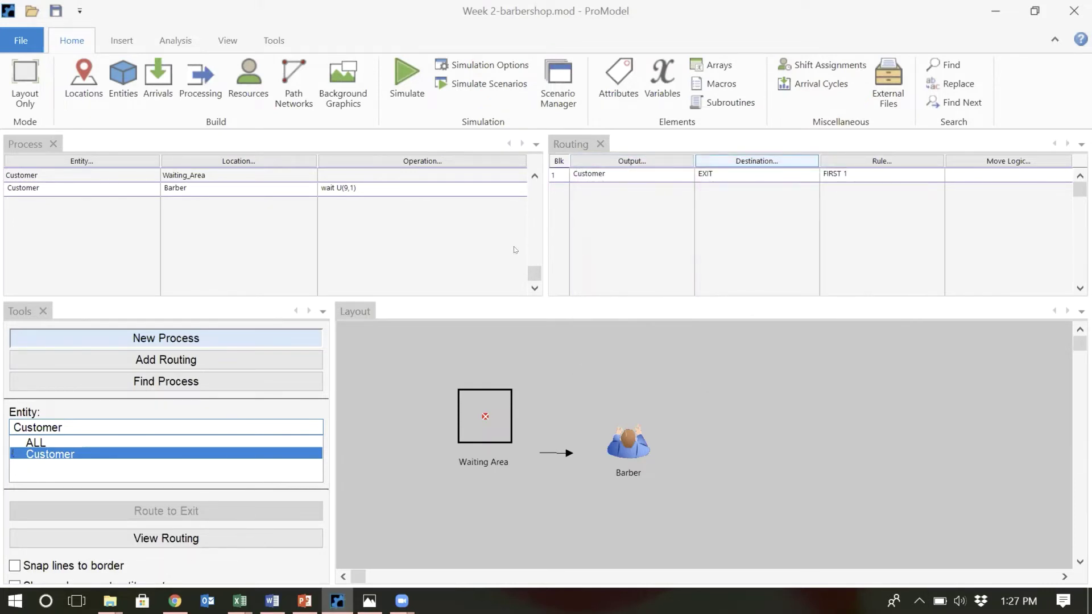
pyautogui.click(438, 243)
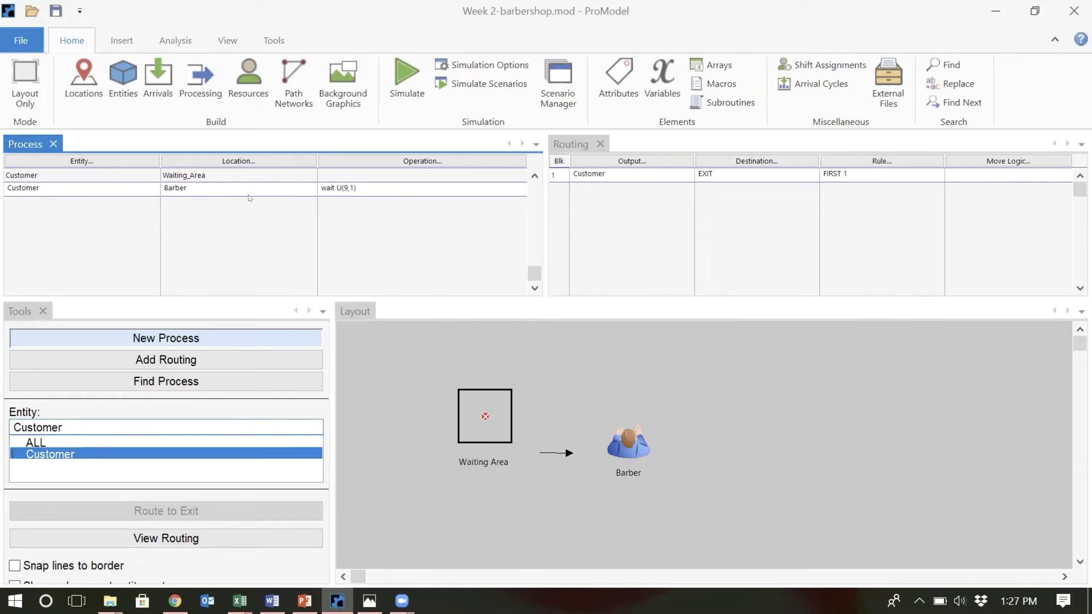
pyautogui.click(360, 179)
pyautogui.moveTo(360, 178); pyautogui.dragTo(307, 181)
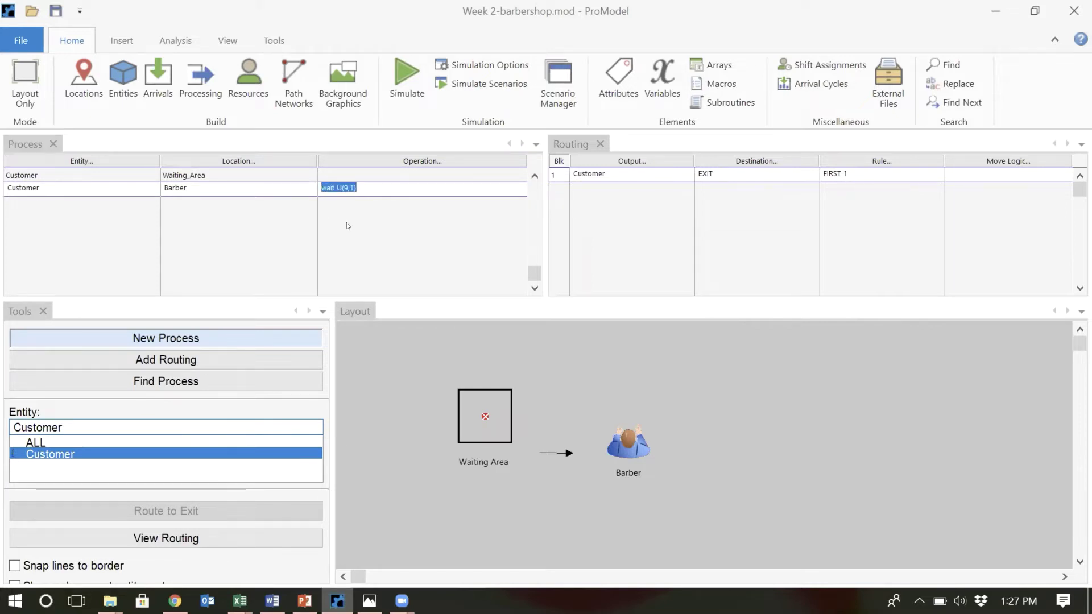
# Delete the Customer process records at Waiting_Area and Barber.
pyautogui.click(104, 171)
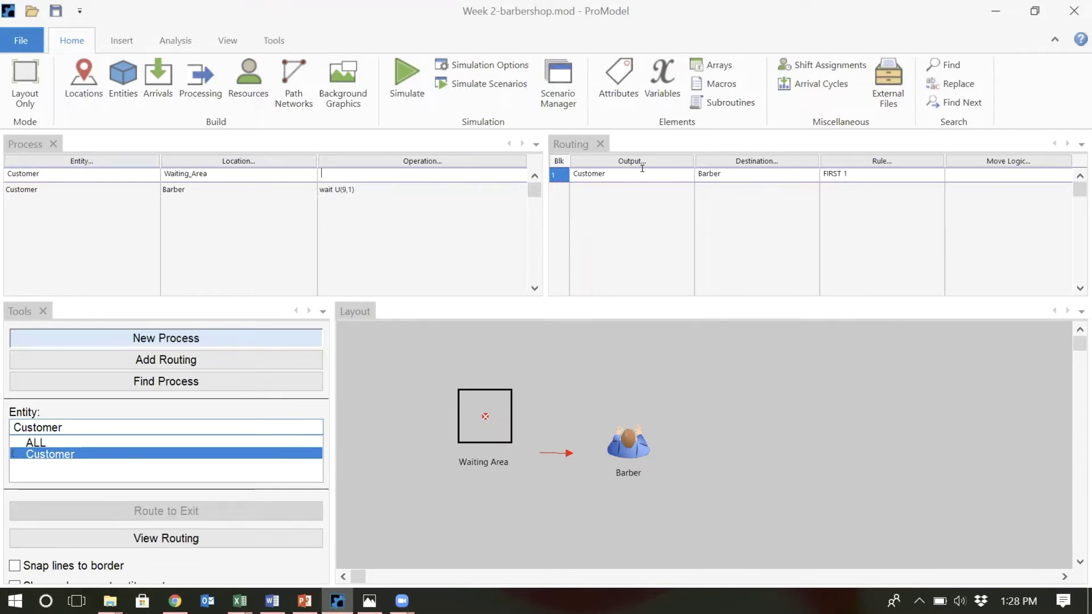
pyautogui.rightClick(141, 173)
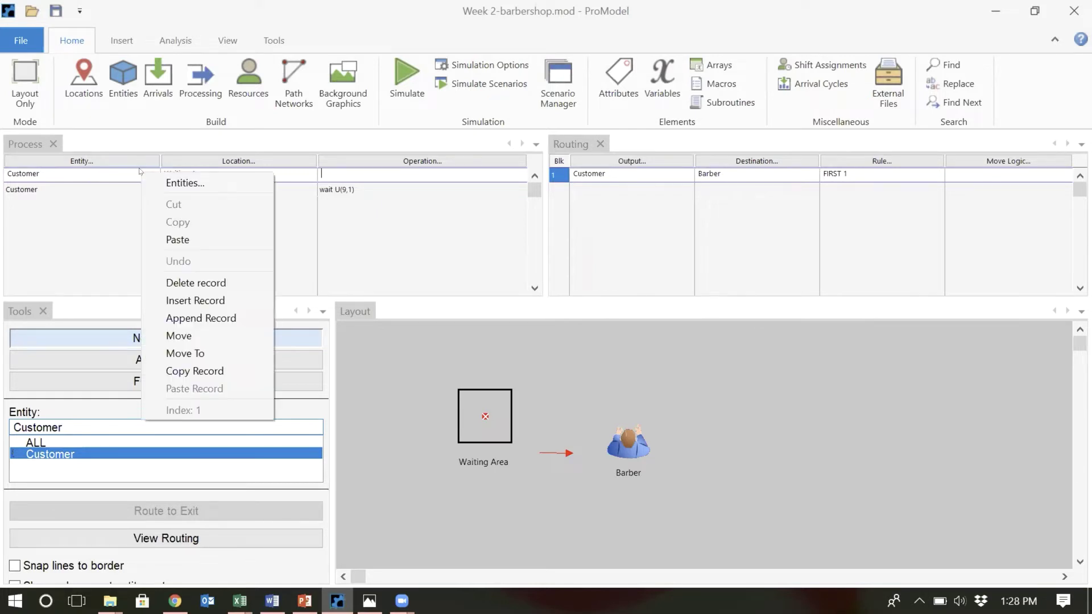
pyautogui.click(221, 284)
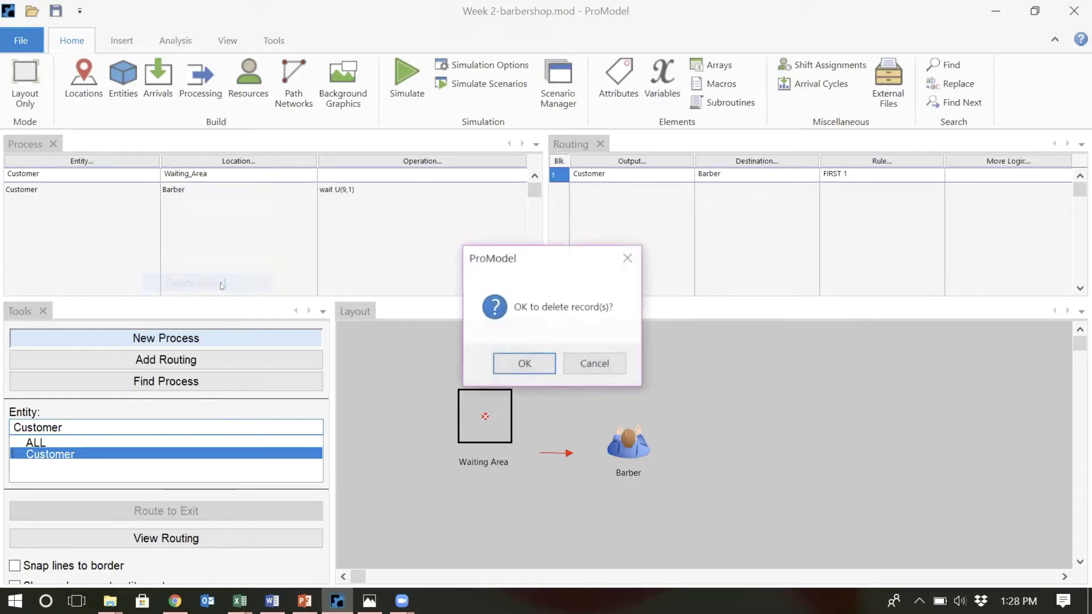
pyautogui.click(521, 367)
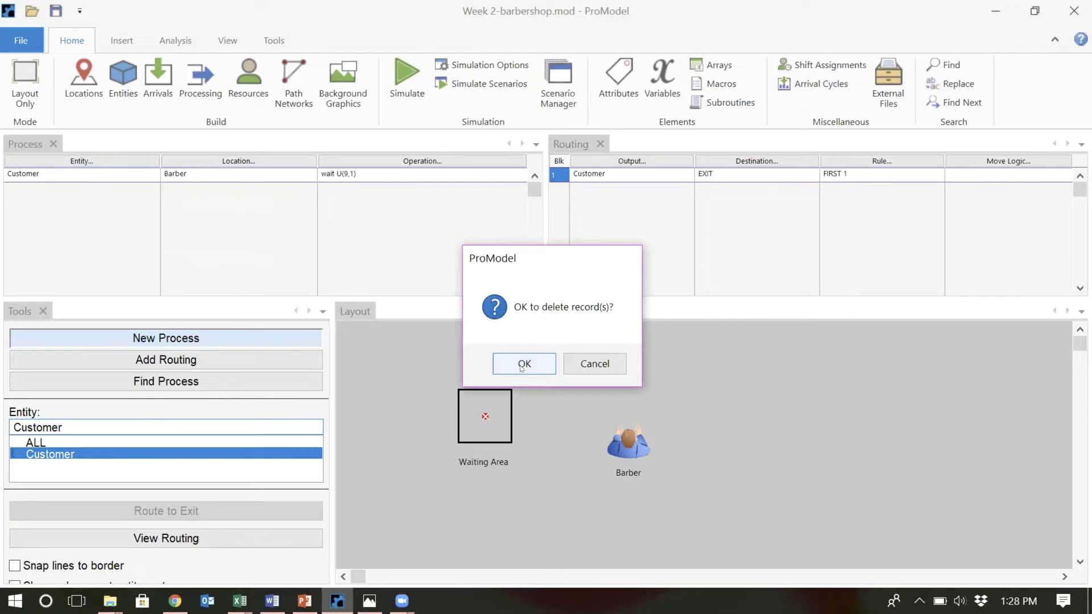
pyautogui.rightClick(80, 170)
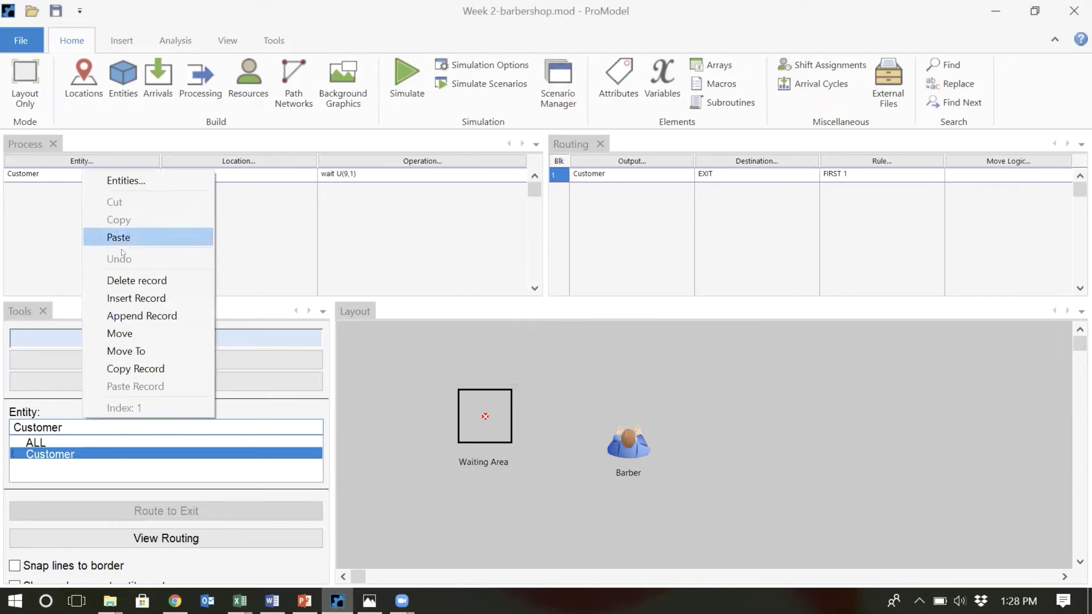
pyautogui.click(139, 283)
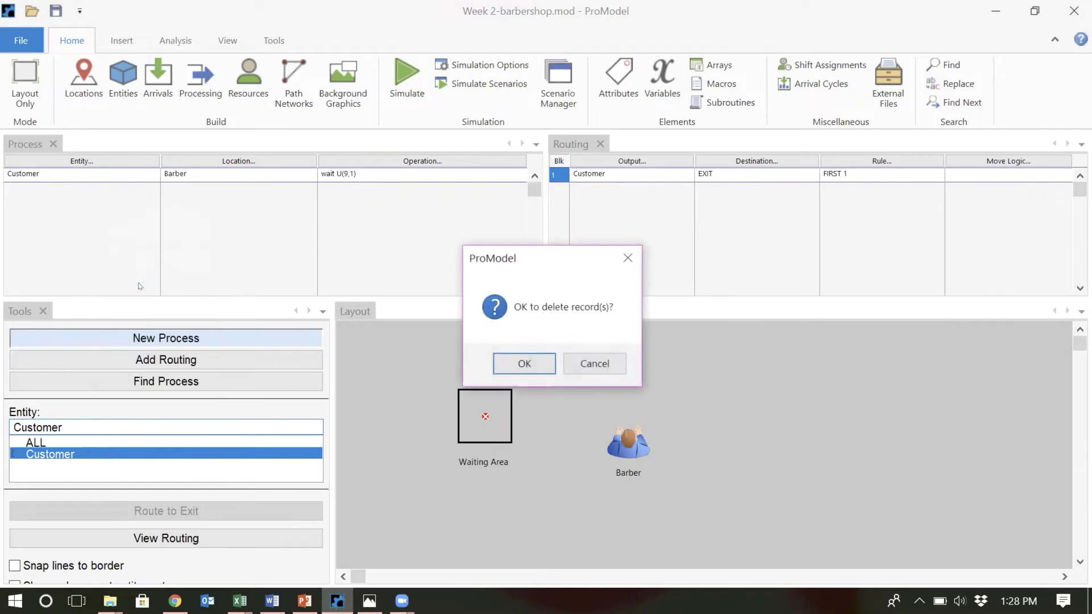
pyautogui.click(502, 364)
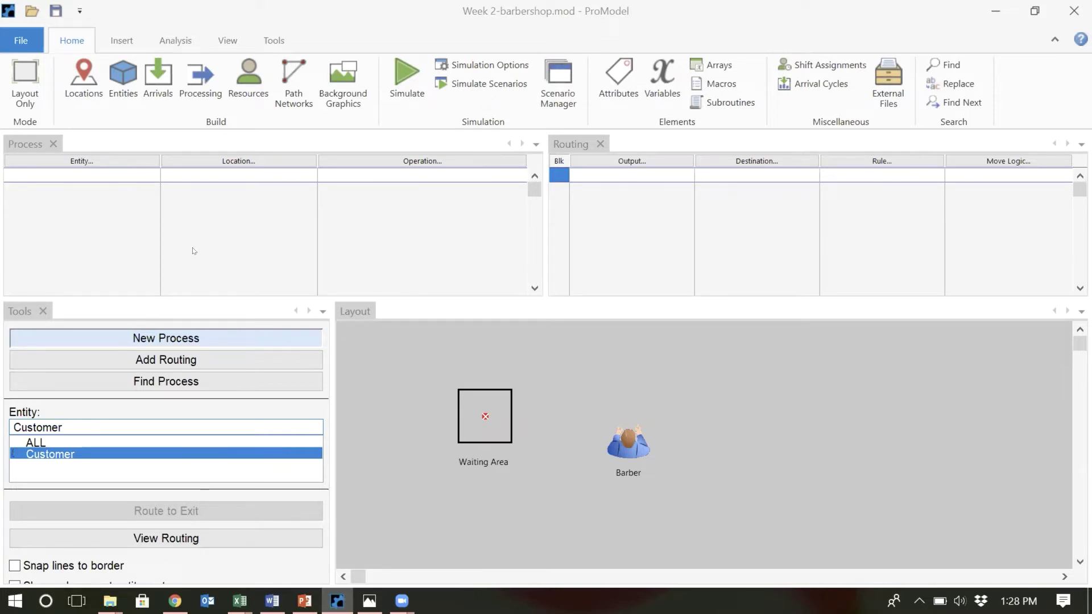
# Create a new process for the Customer entity at Waiting_Area and route it to Barber.
pyautogui.click(20, 311)
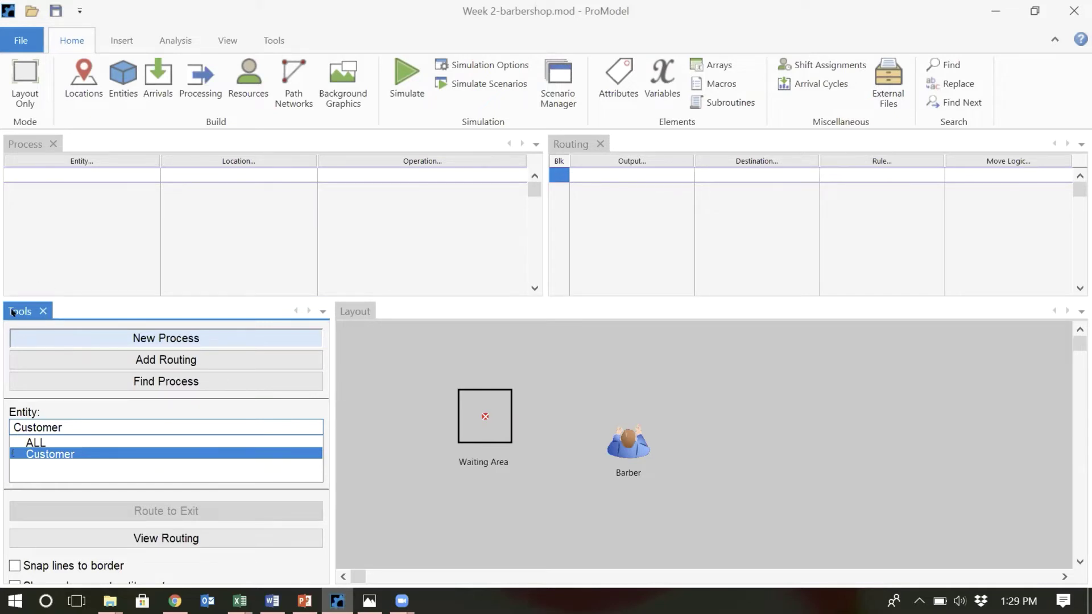
pyautogui.click(65, 453)
pyautogui.click(65, 443)
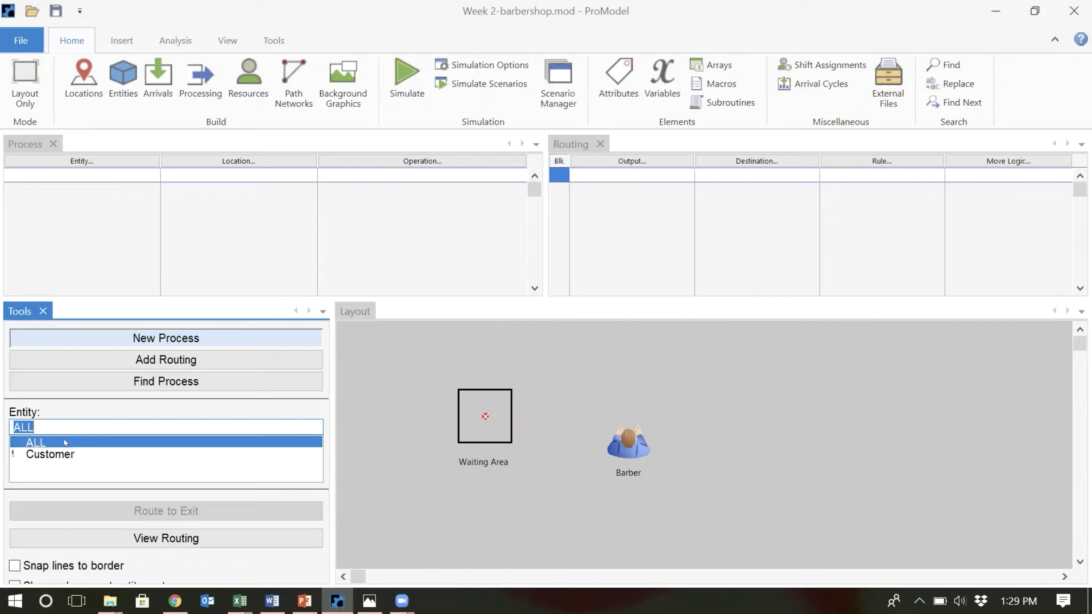
pyautogui.click(57, 453)
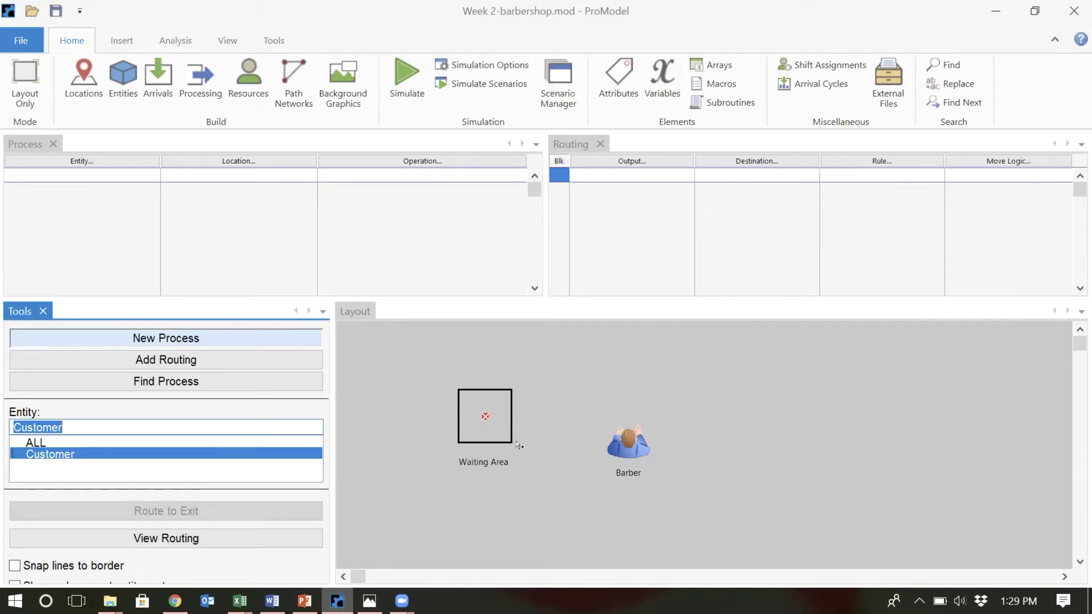
pyautogui.click(481, 426)
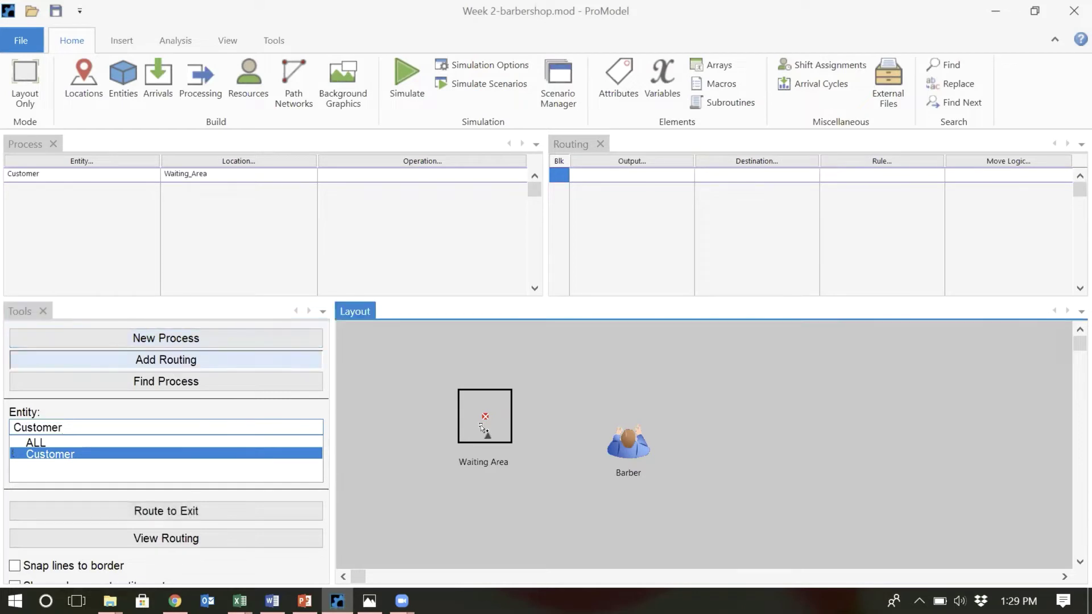
pyautogui.click(624, 437)
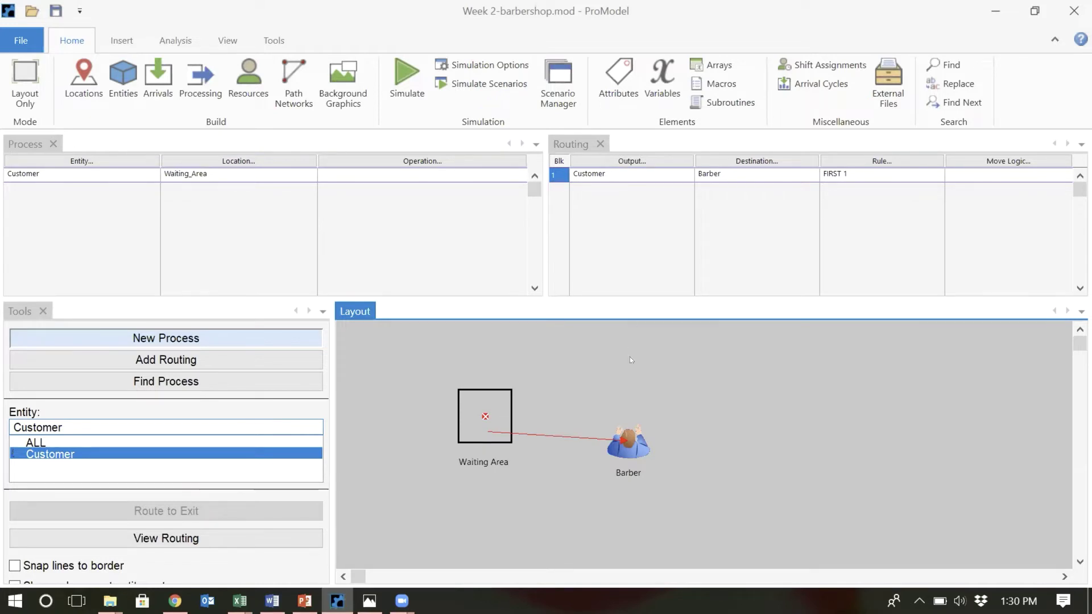
# Create a Customer process at the Barber location and route it to exit.
pyautogui.click(211, 160)
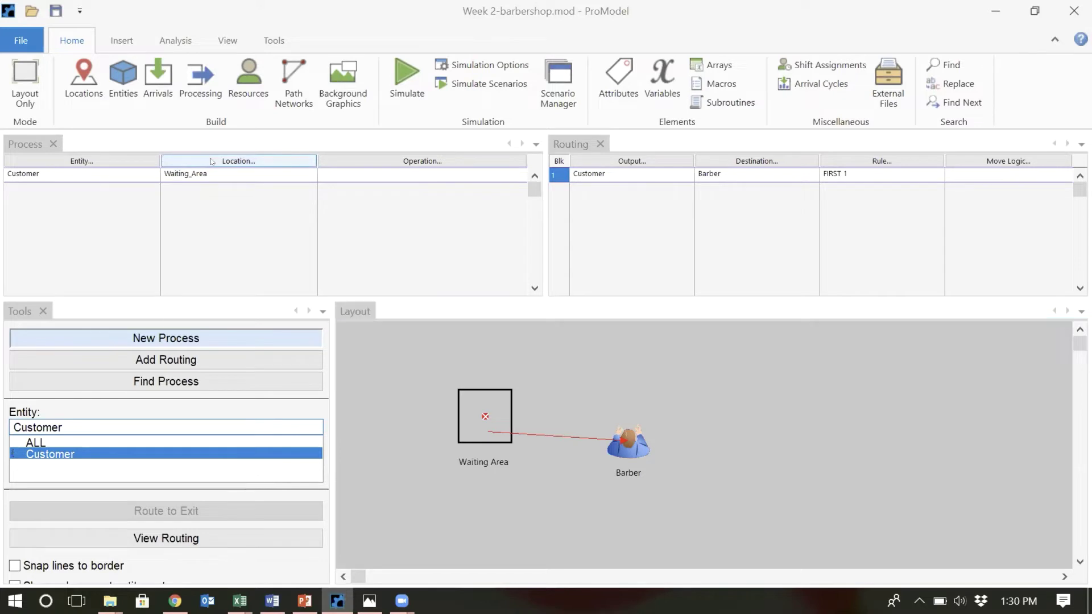
pyautogui.press('Return')
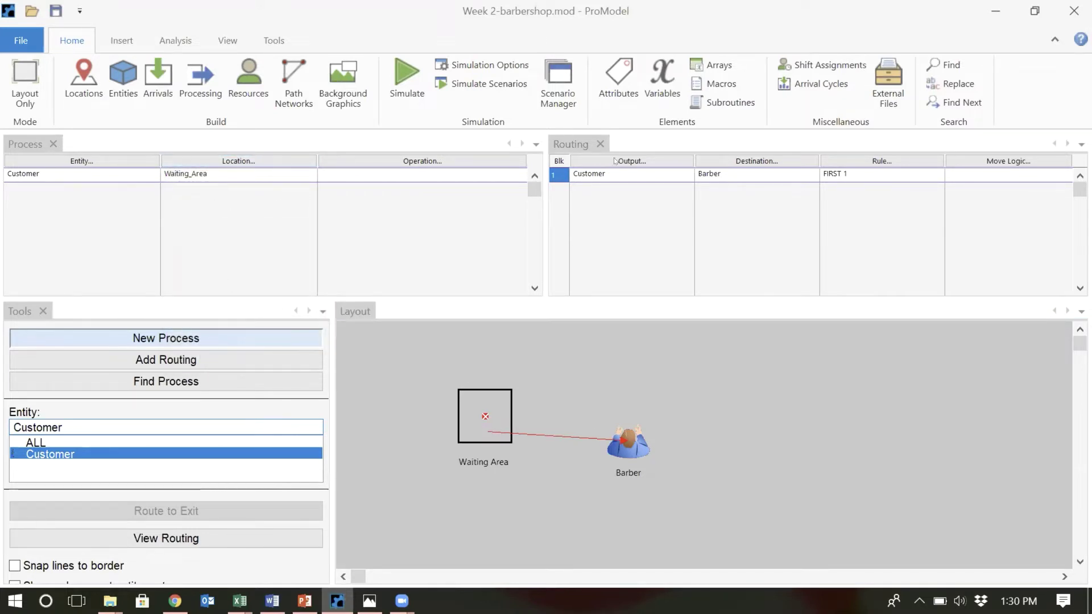
pyautogui.click(87, 173)
pyautogui.click(626, 451)
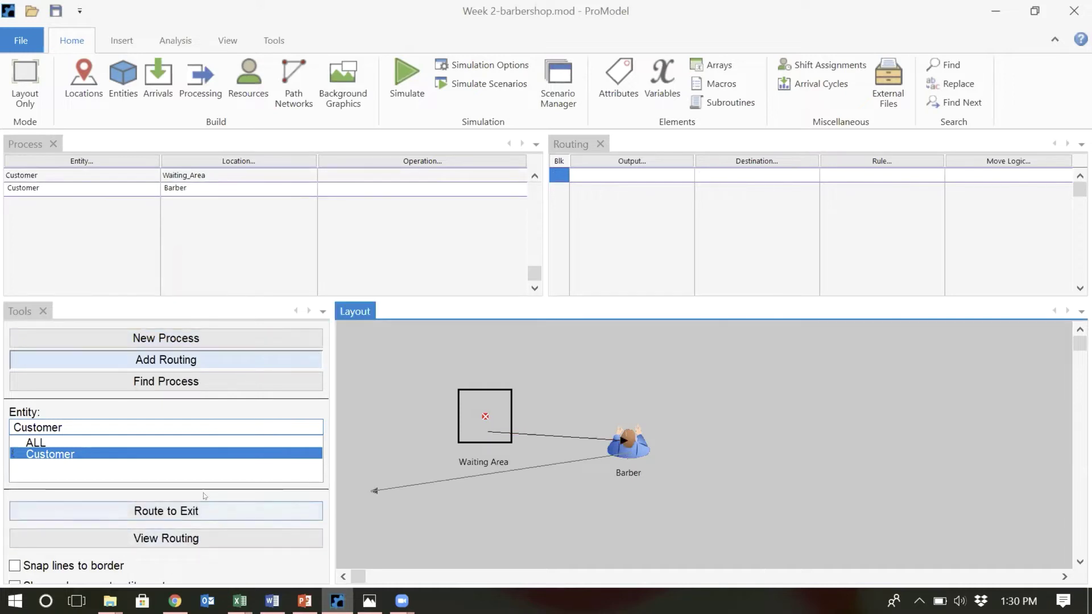
pyautogui.click(158, 507)
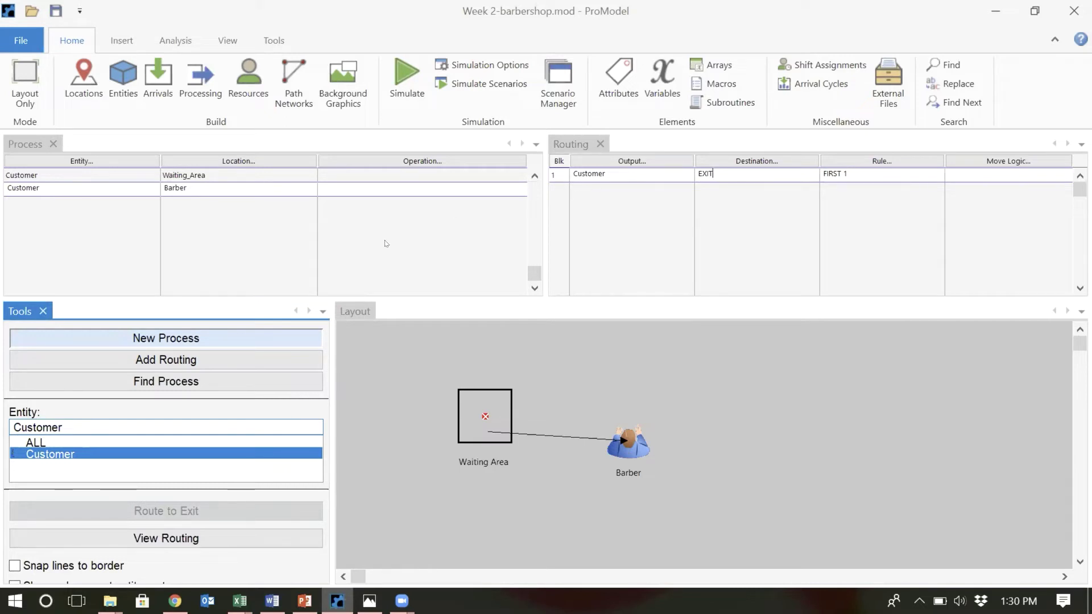
# Decline creating another Customer process at Barber and delete the existing Barber process record.
pyautogui.click(618, 448)
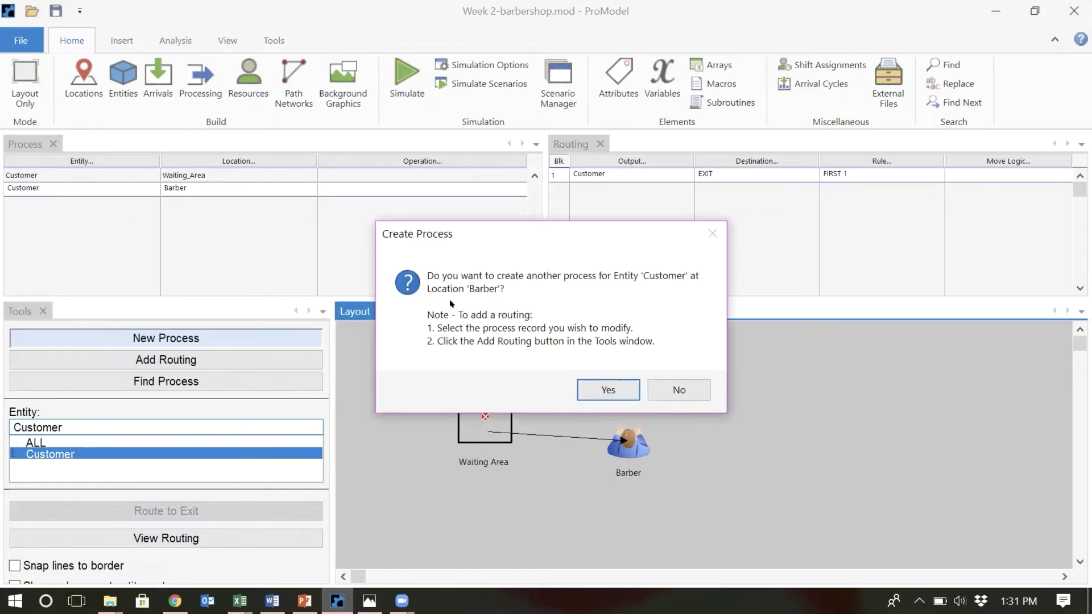
pyautogui.click(676, 389)
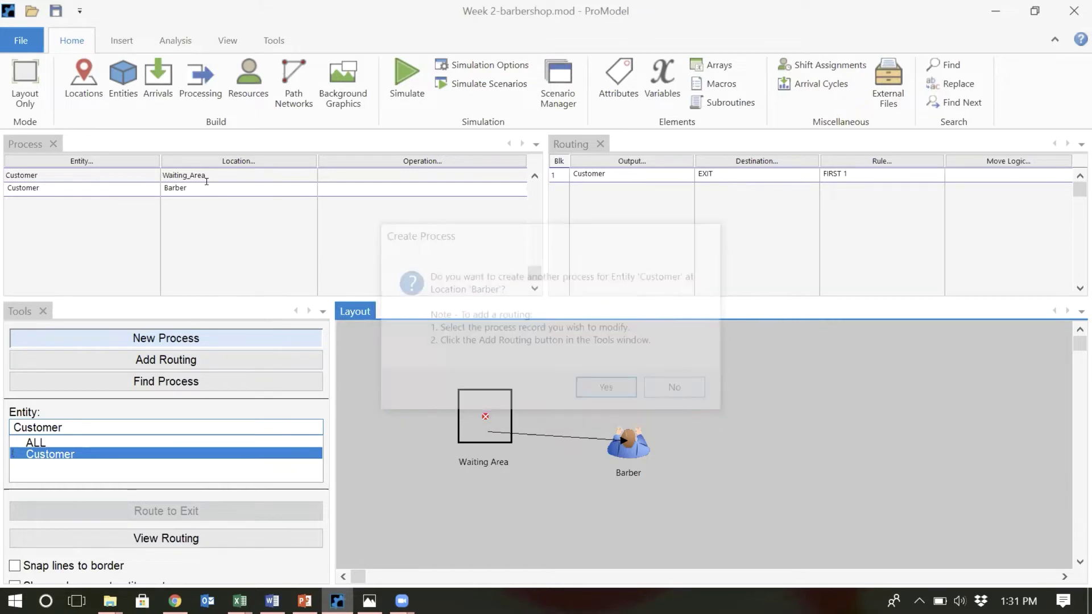
pyautogui.rightClick(142, 189)
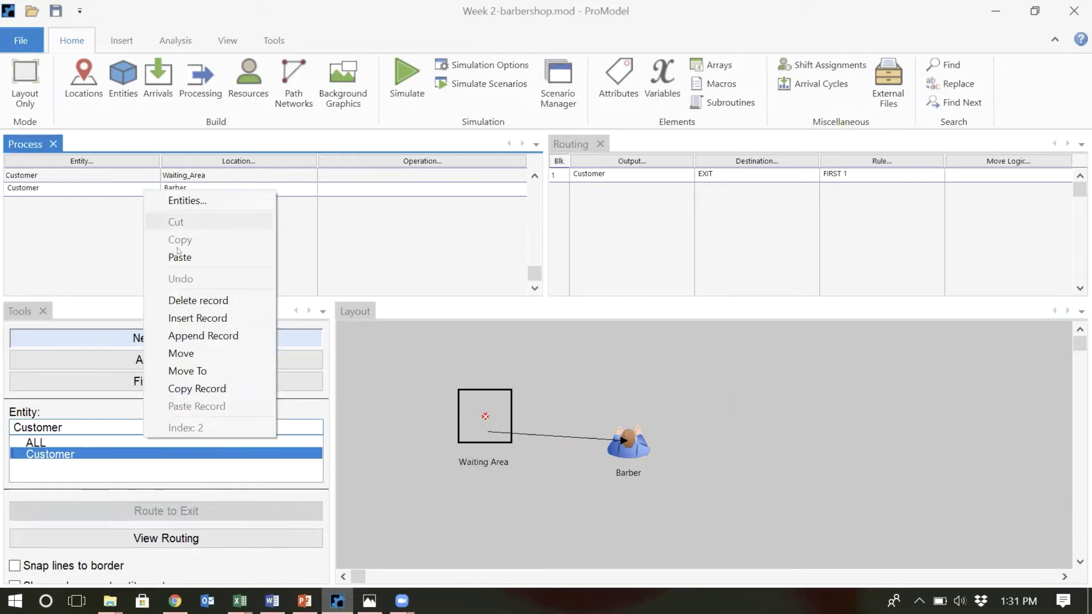
pyautogui.click(199, 301)
# Recreate the Customer process at Barber with an exit routing.
pyautogui.click(533, 371)
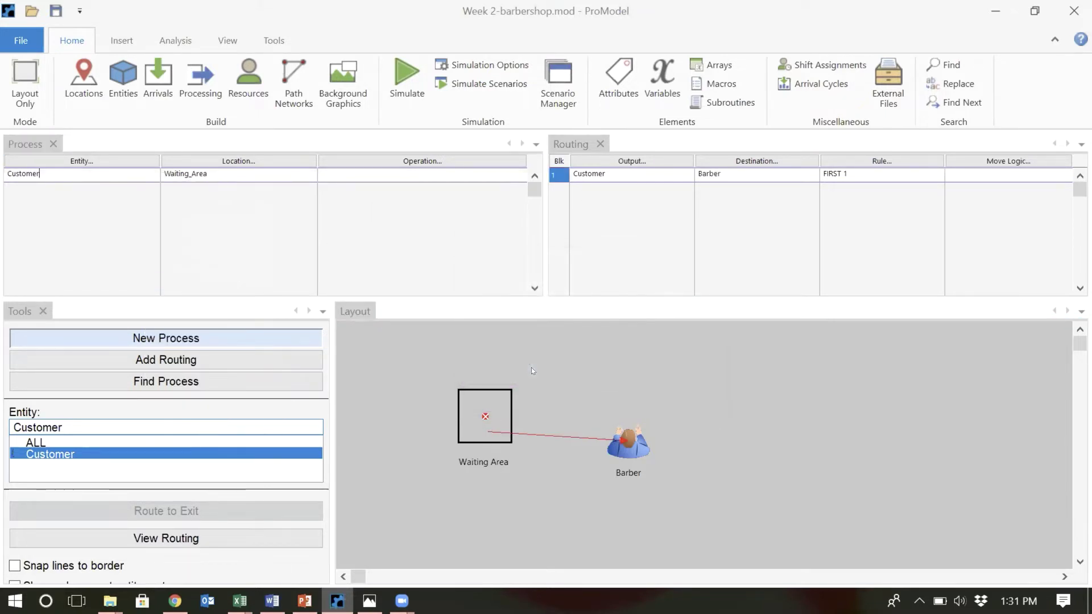
pyautogui.click(636, 446)
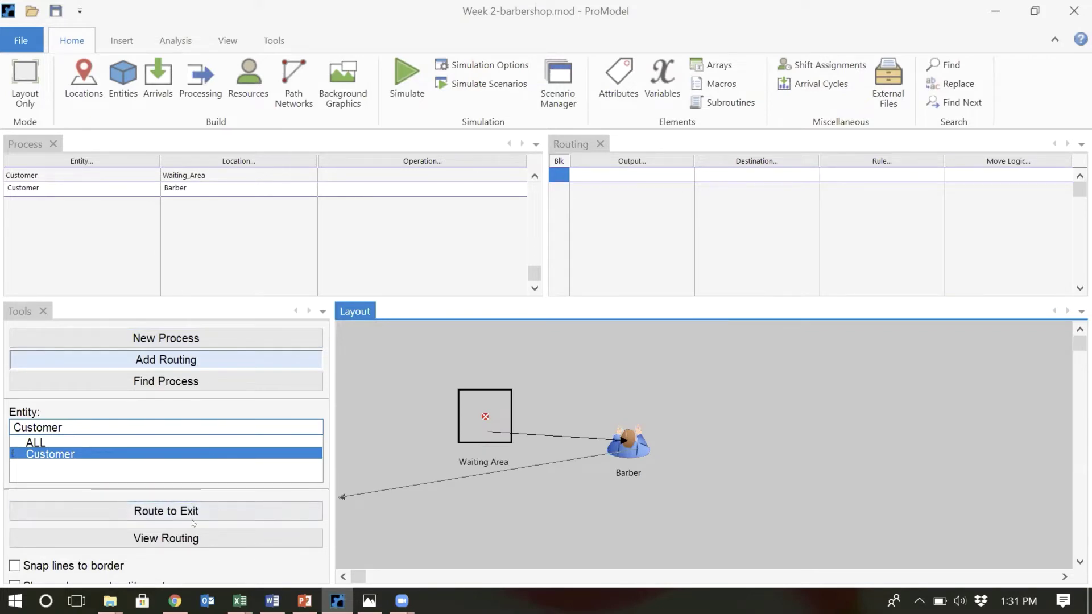
pyautogui.click(155, 513)
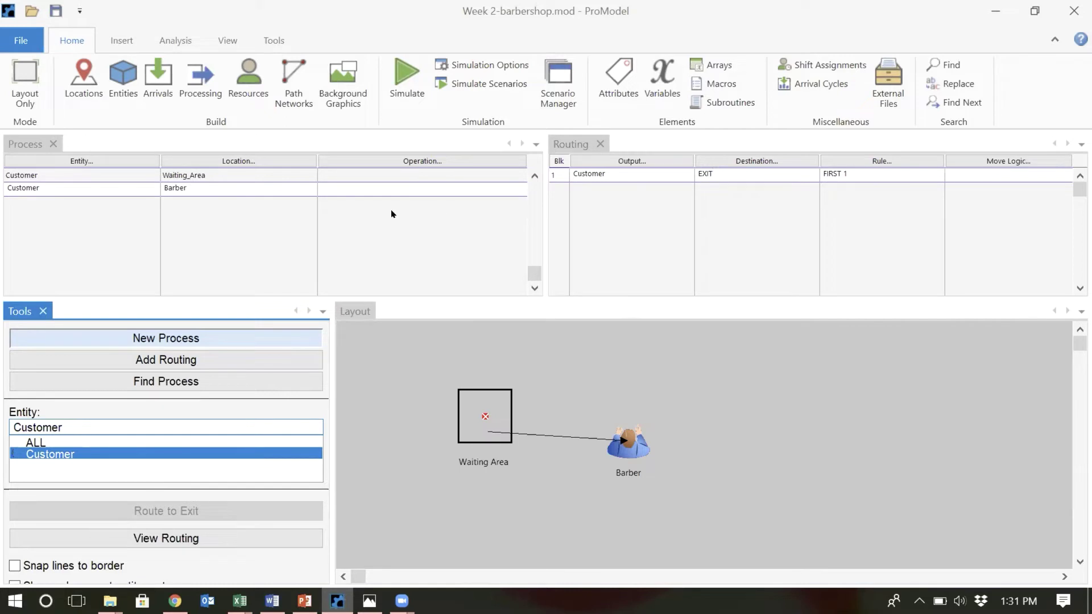
# Set the operation of the Customer process at Barber to wait U(9,1) and save the model.
pyautogui.click(258, 174)
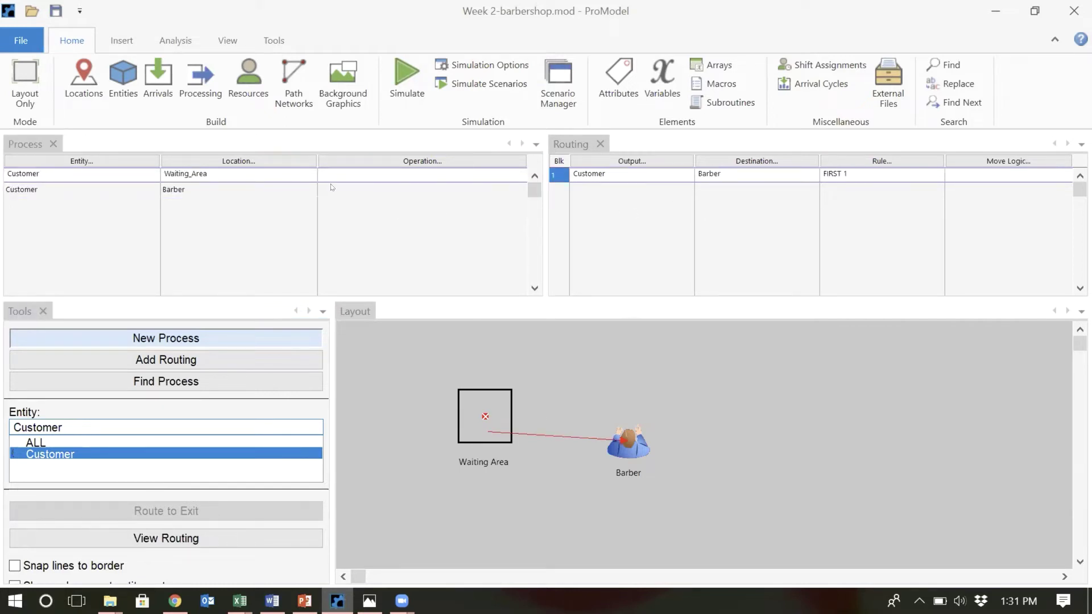
pyautogui.click(242, 188)
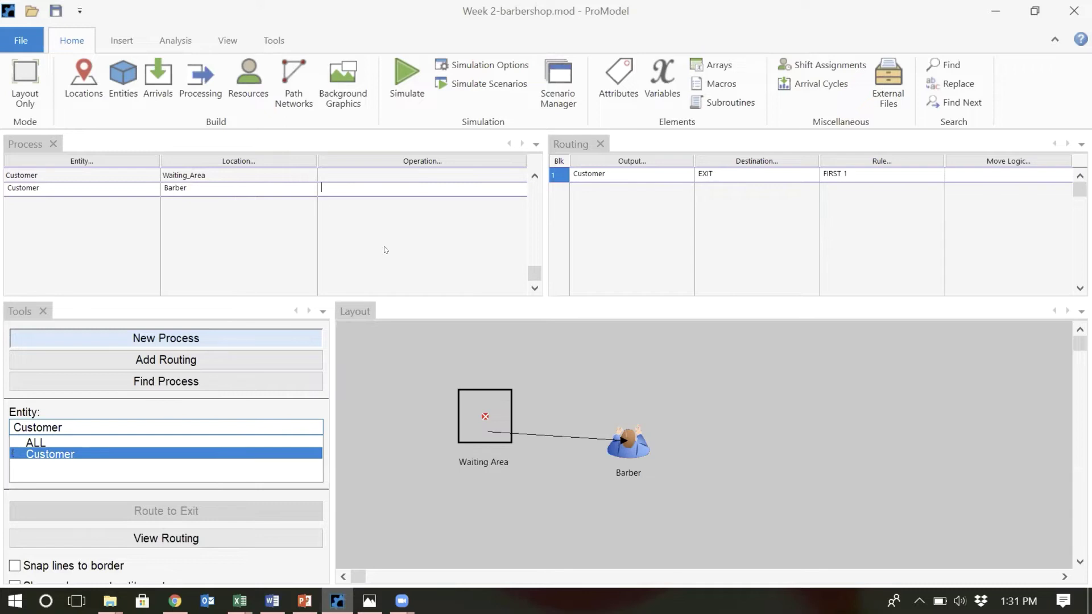
pyautogui.write('wait U(9,1)')
pyautogui.click(56, 10)
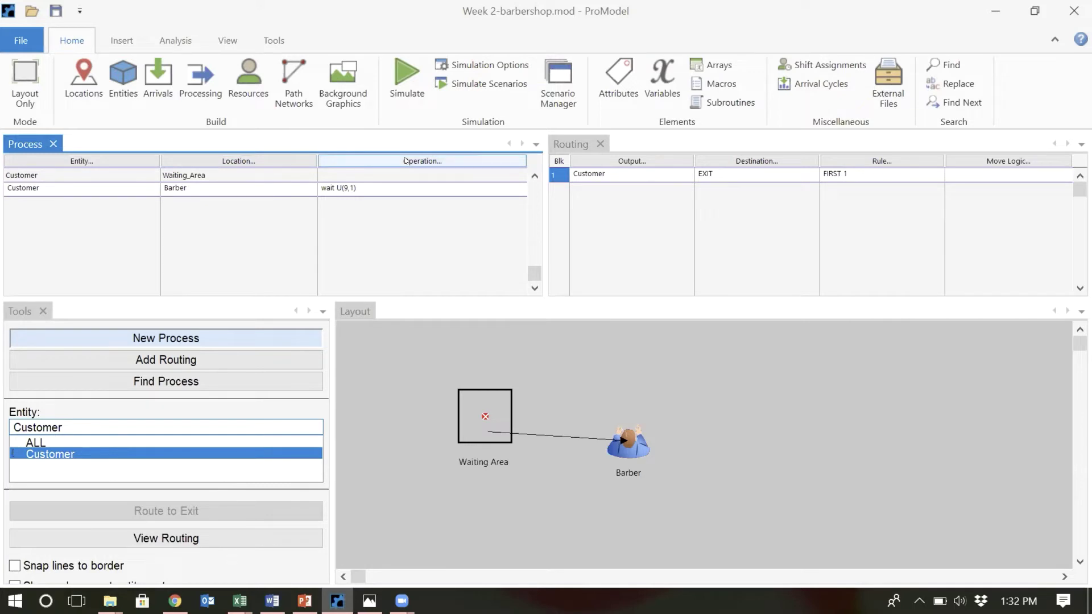
# Try adding a placeholder line below wait U(9,1) in the Barber operation logic editor and erase it.
pyautogui.click(381, 181)
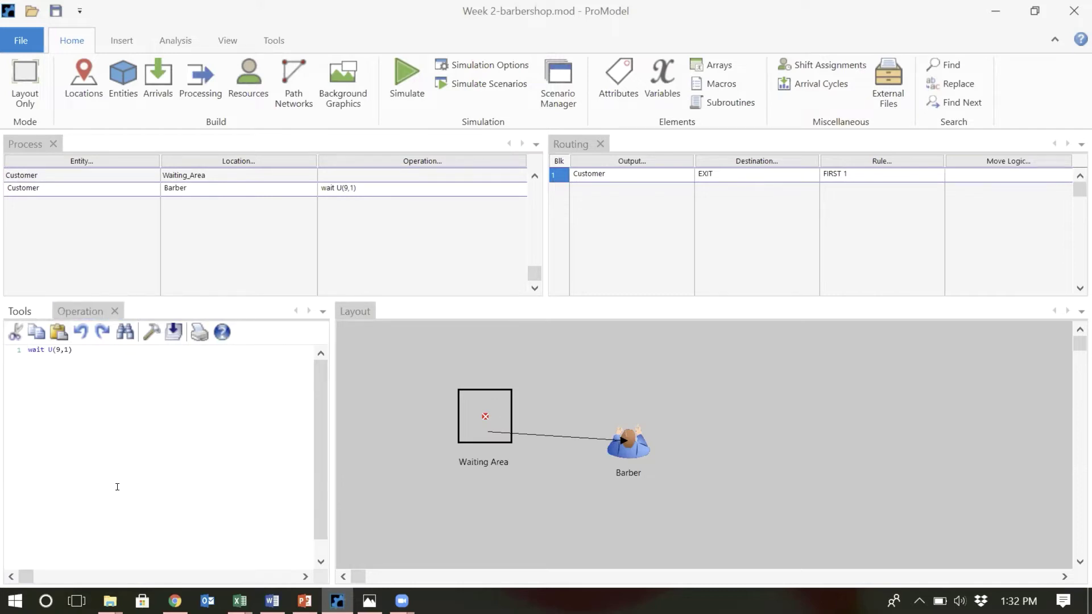
pyautogui.click(22, 351)
pyautogui.press('Return')
pyautogui.press('Return')
pyautogui.write('hgkjkhkk')
pyautogui.press('BackSpace')
pyautogui.press('BackSpace')
pyautogui.press('BackSpace')
pyautogui.press('BackSpace')
pyautogui.press('BackSpace')
pyautogui.press('BackSpace')
pyautogui.press('BackSpace')
pyautogui.press('BackSpace')
pyautogui.press('BackSpace')
# Try entering placeholder move logic for the Customer's exit routing from Barber and erase it.
pyautogui.click(991, 168)
pyautogui.click(990, 168)
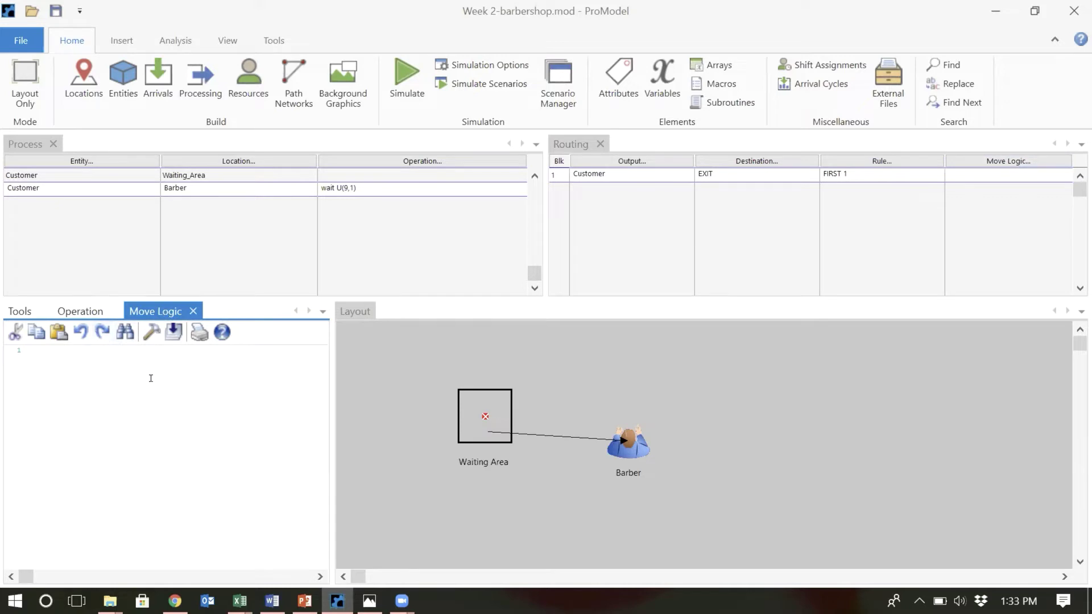
pyautogui.click(95, 396)
pyautogui.write('lkjlkjl')
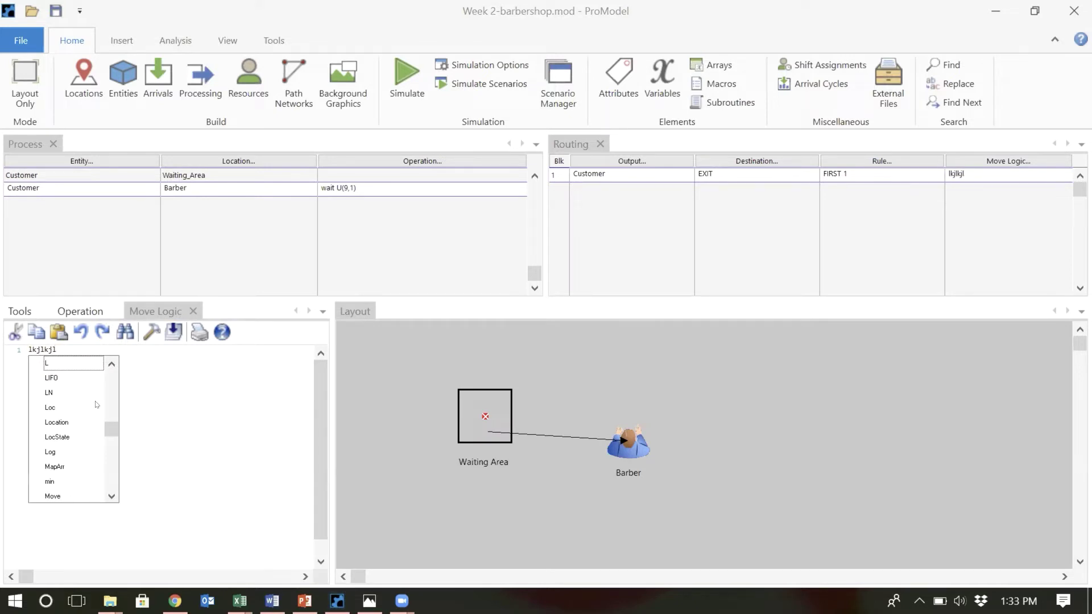
pyautogui.press('BackSpace')
pyautogui.press('BackSpace')
pyautogui.press('BackSpace')
pyautogui.press('BackSpace')
pyautogui.press('BackSpace')
pyautogui.press('BackSpace')
pyautogui.press('BackSpace')
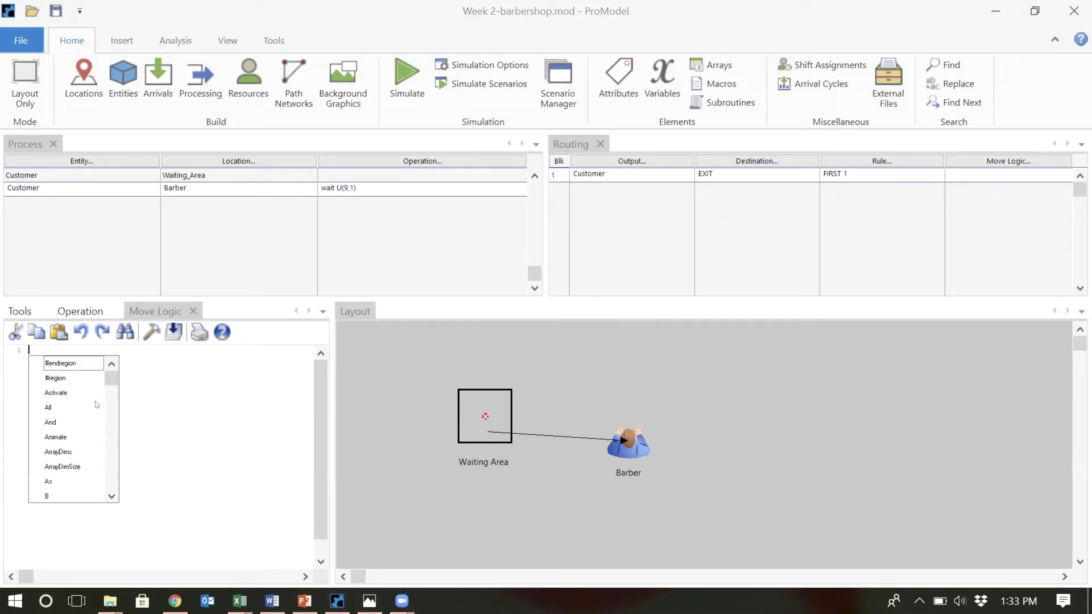
pyautogui.press('Escape')
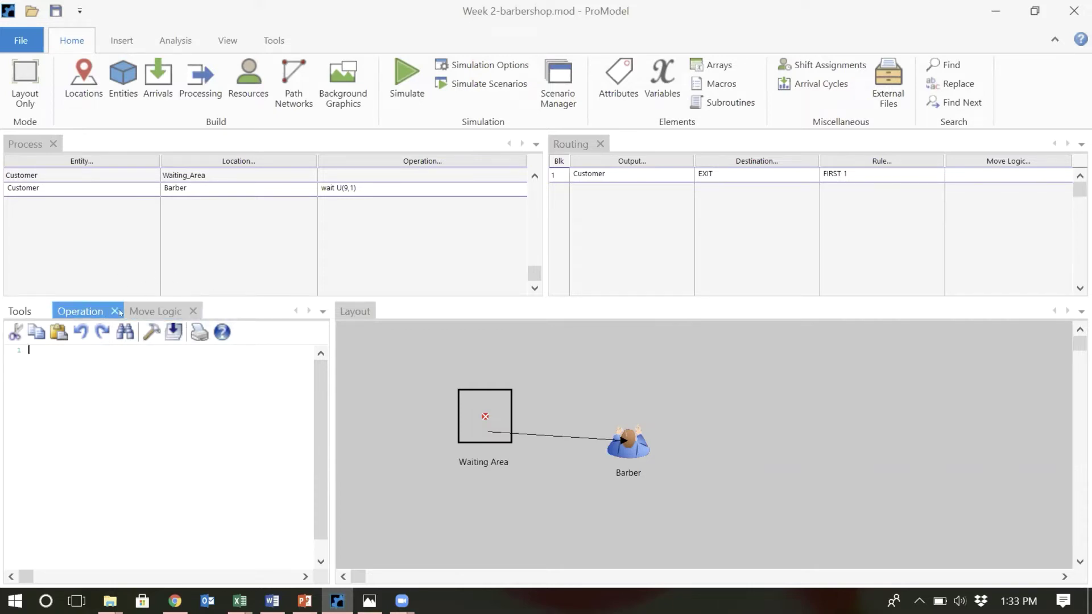
# Close the move logic and operation editors and save the barbershop model.
pyautogui.click(193, 311)
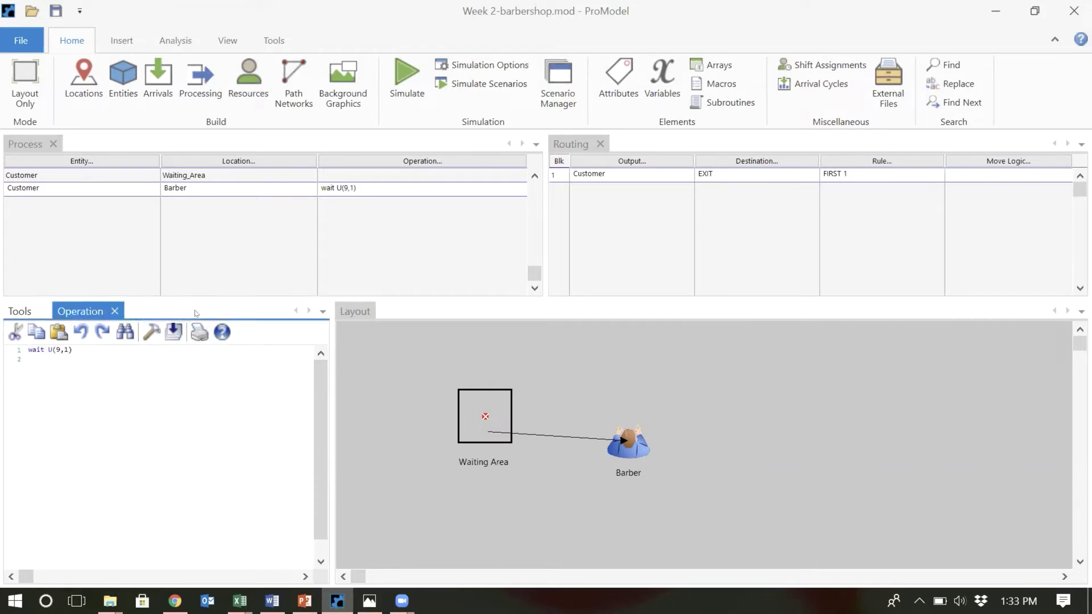
pyautogui.click(114, 311)
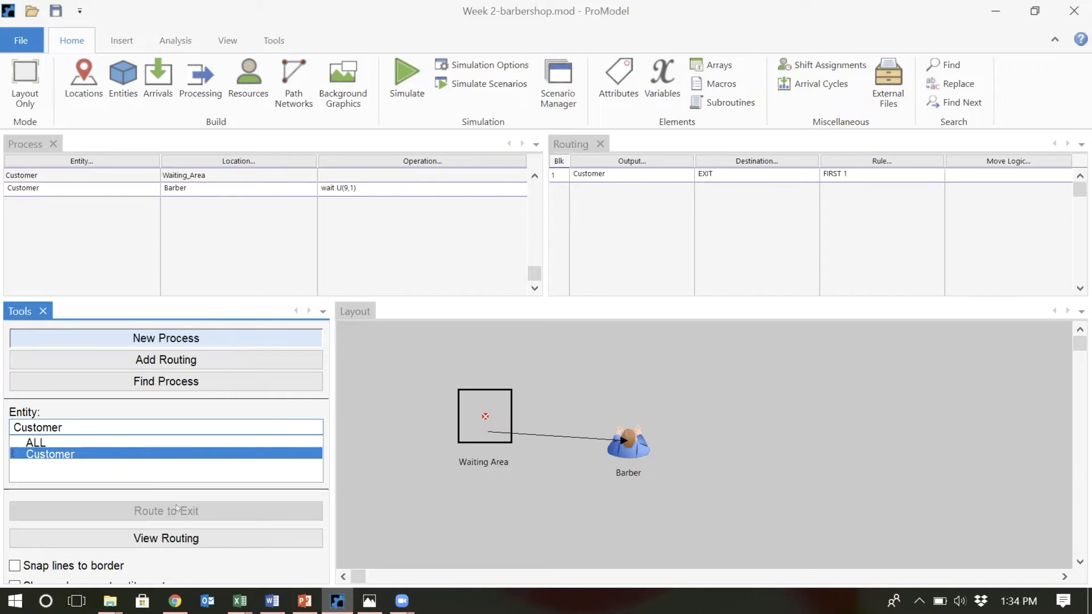
pyautogui.click(99, 181)
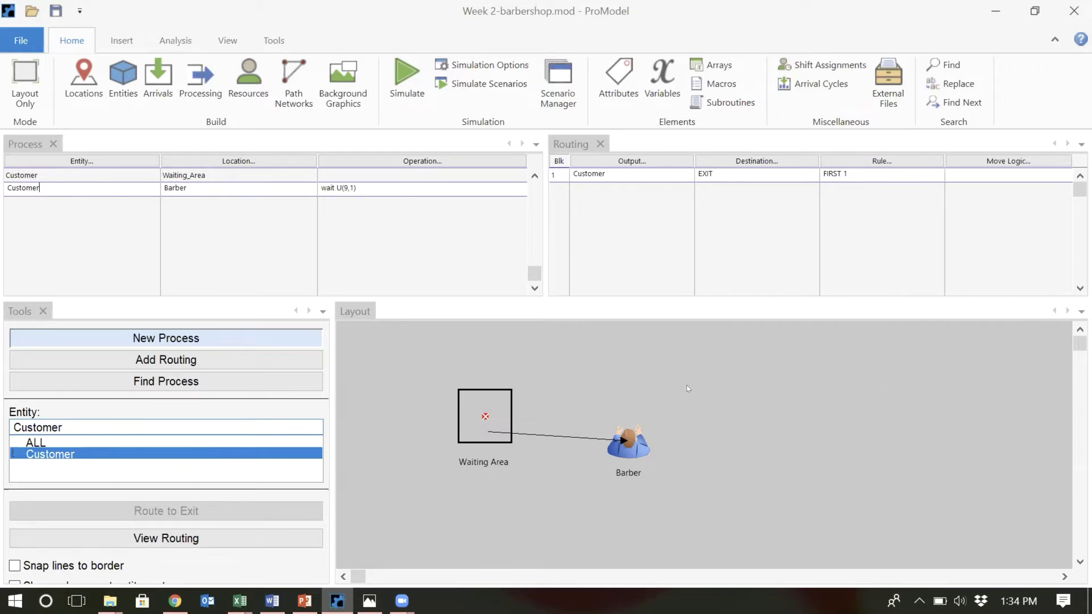
pyautogui.click(56, 10)
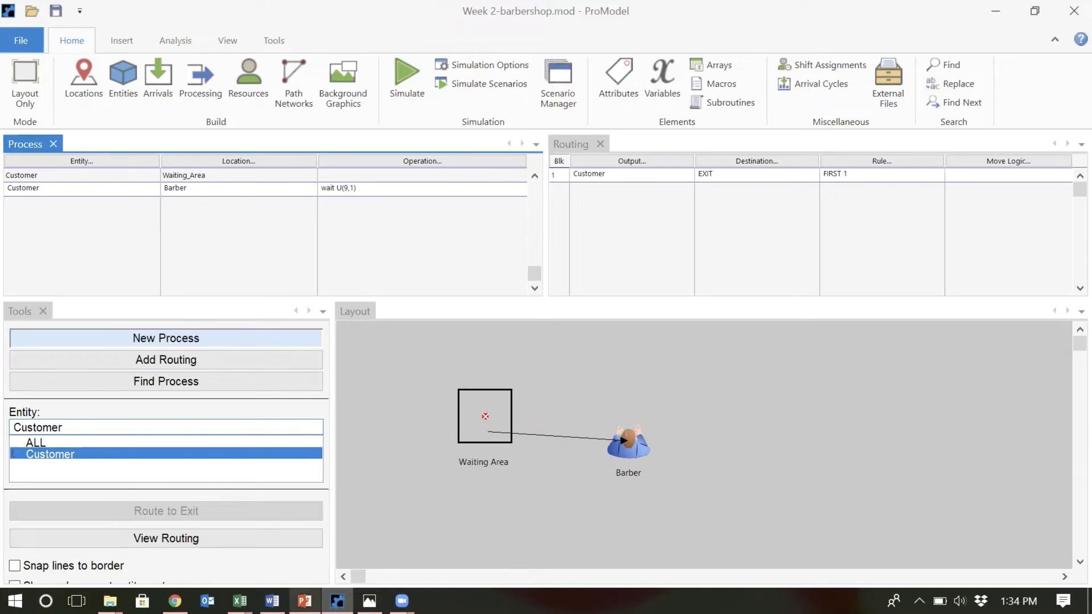
# Switch to the Problem Statements presentation in PowerPoint and show the Example 2 slide full screen.
pyautogui.moveTo(305, 600)
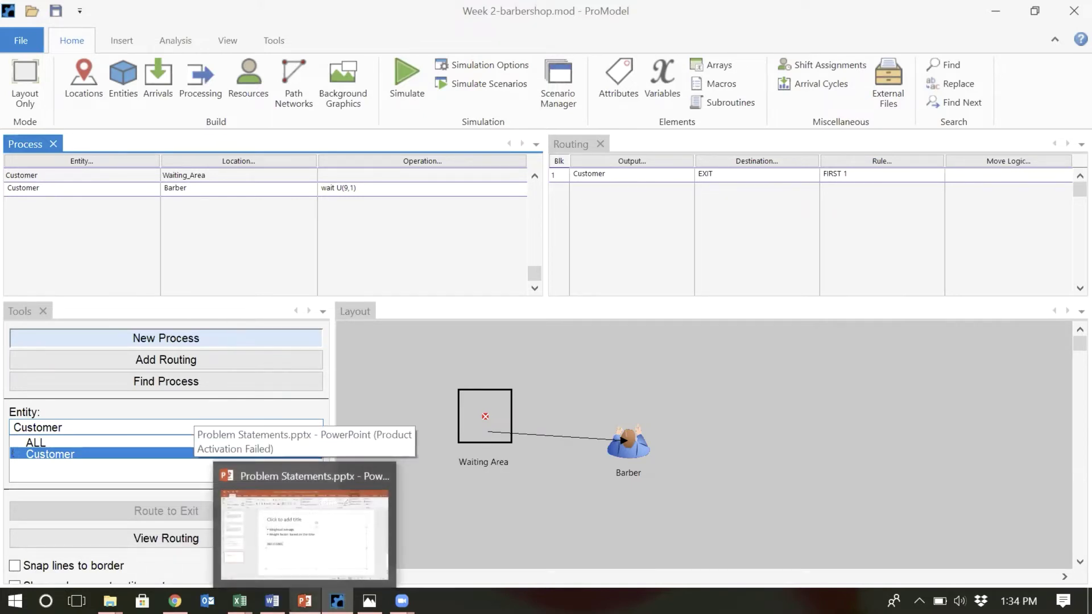
pyautogui.click(304, 528)
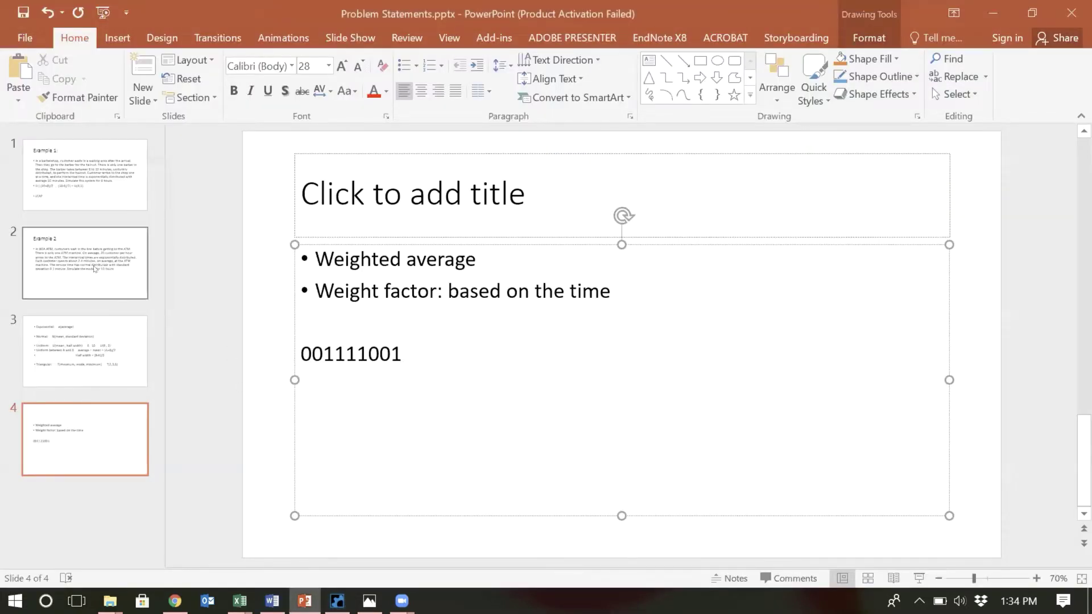
pyautogui.click(95, 269)
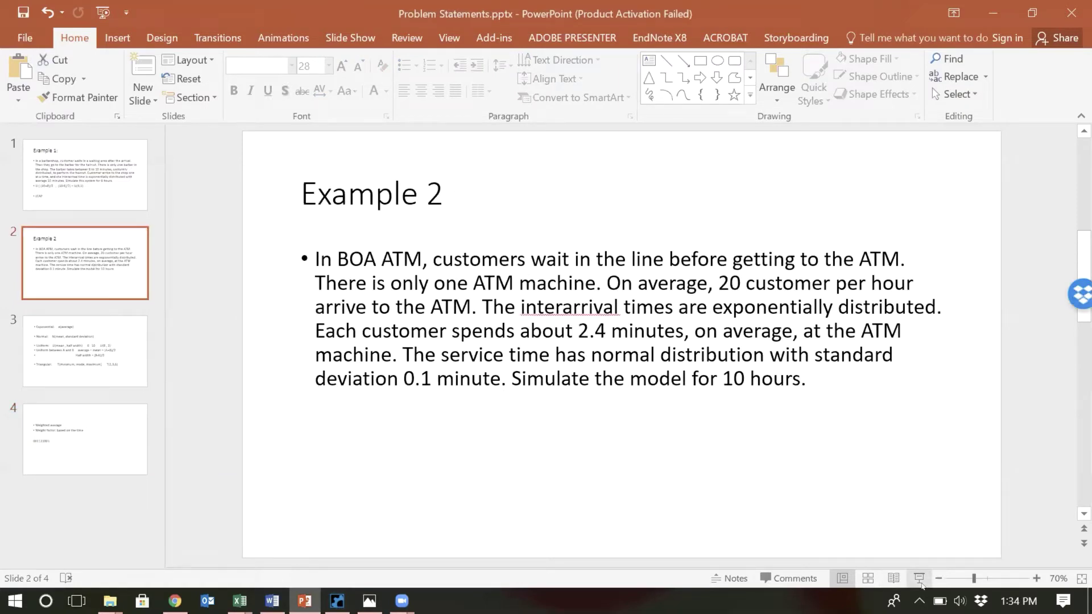
pyautogui.click(919, 578)
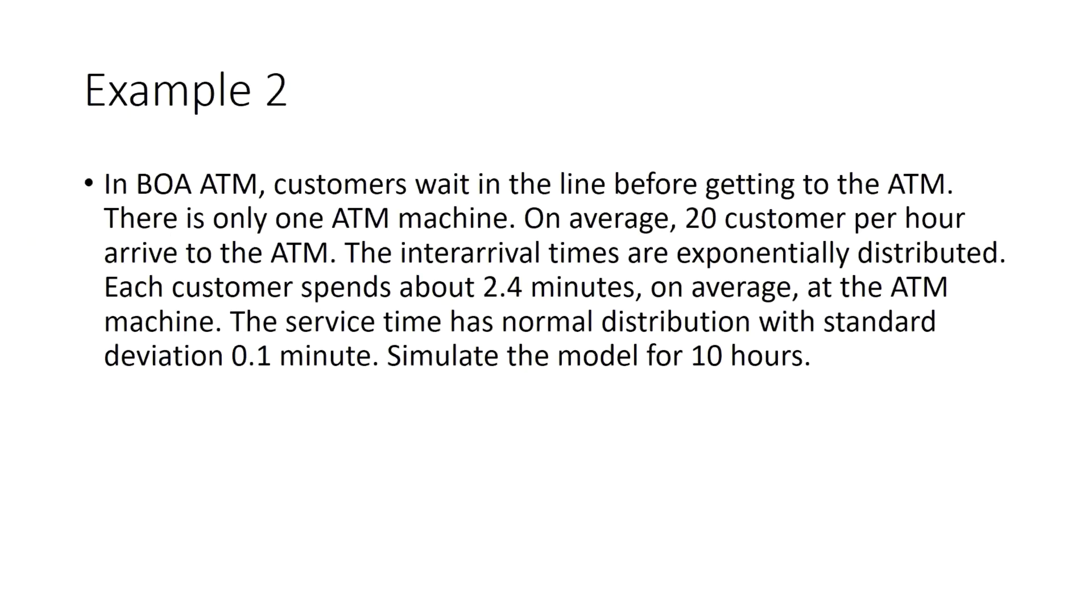
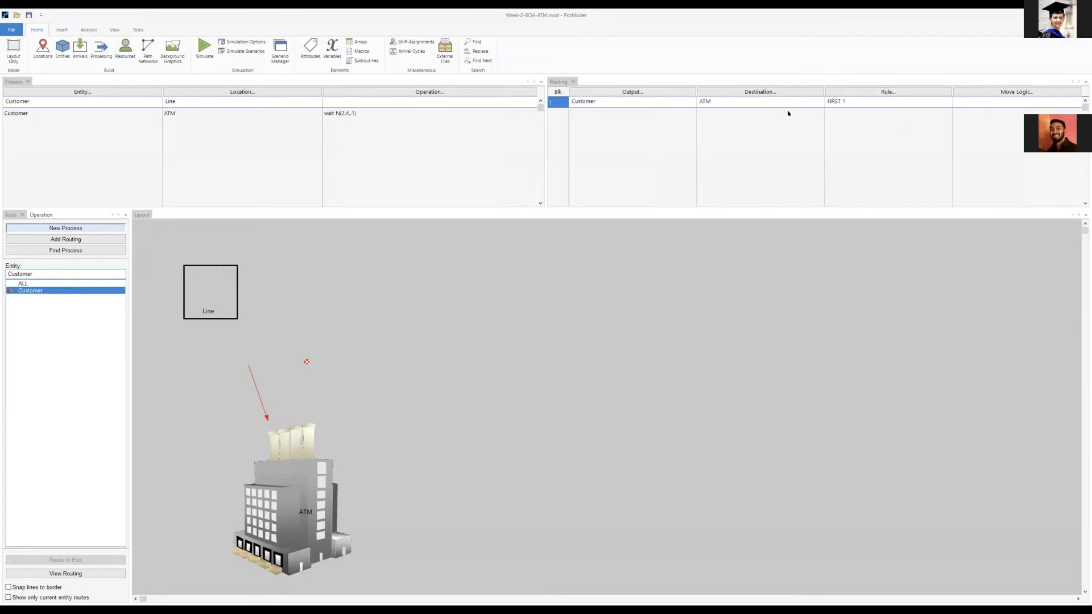
# In ProModel, review the Customer process and routing at ATM and the simulation options of the BOA ATM model.
pyautogui.click(201, 112)
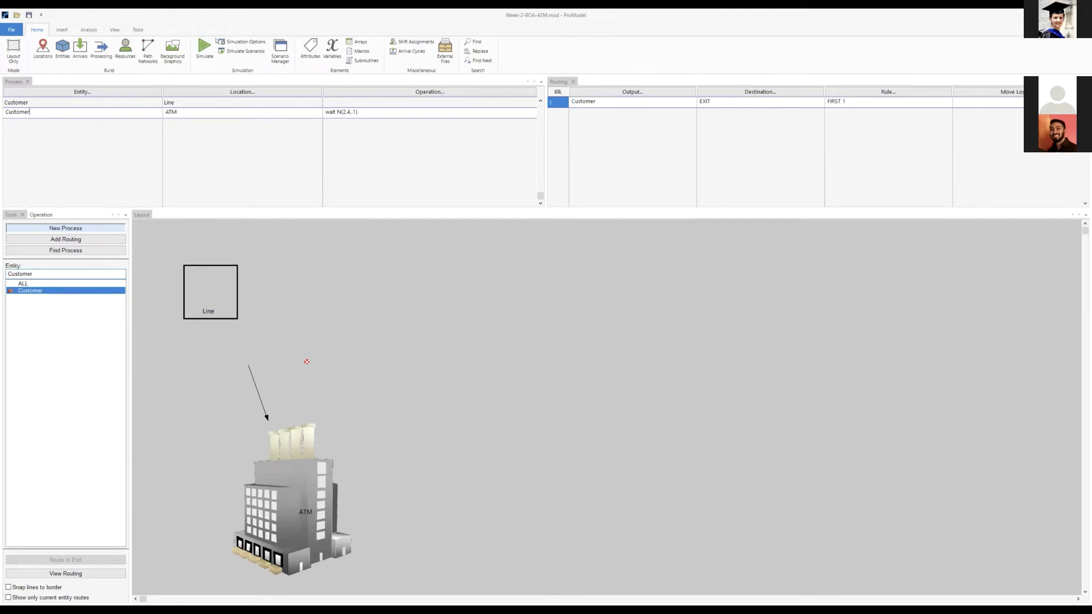
pyautogui.click(225, 42)
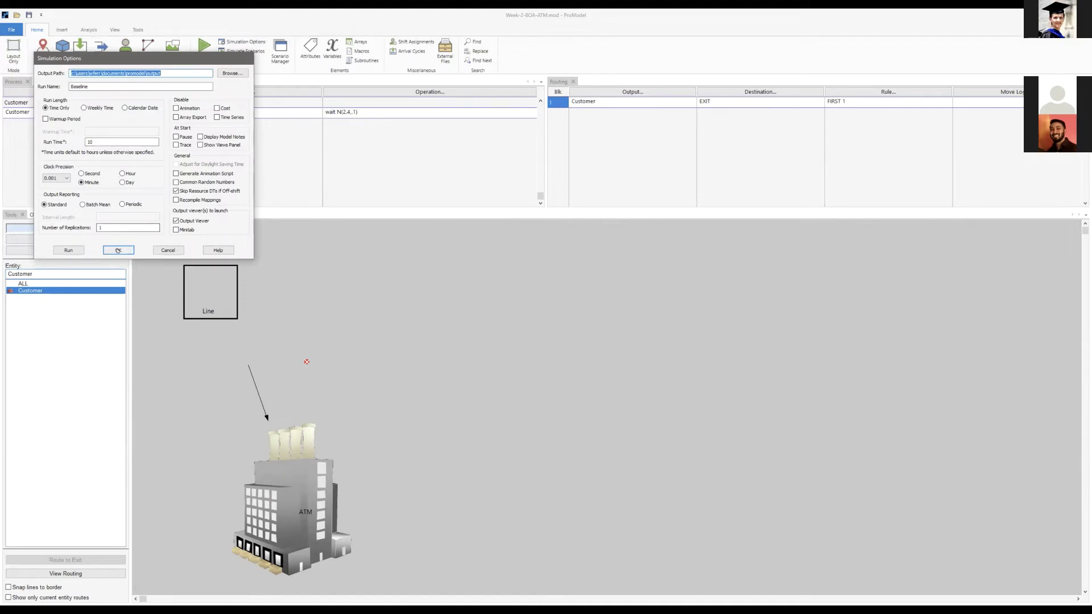
# Run the BOA ATM simulation to completion and open its results.
pyautogui.click(201, 51)
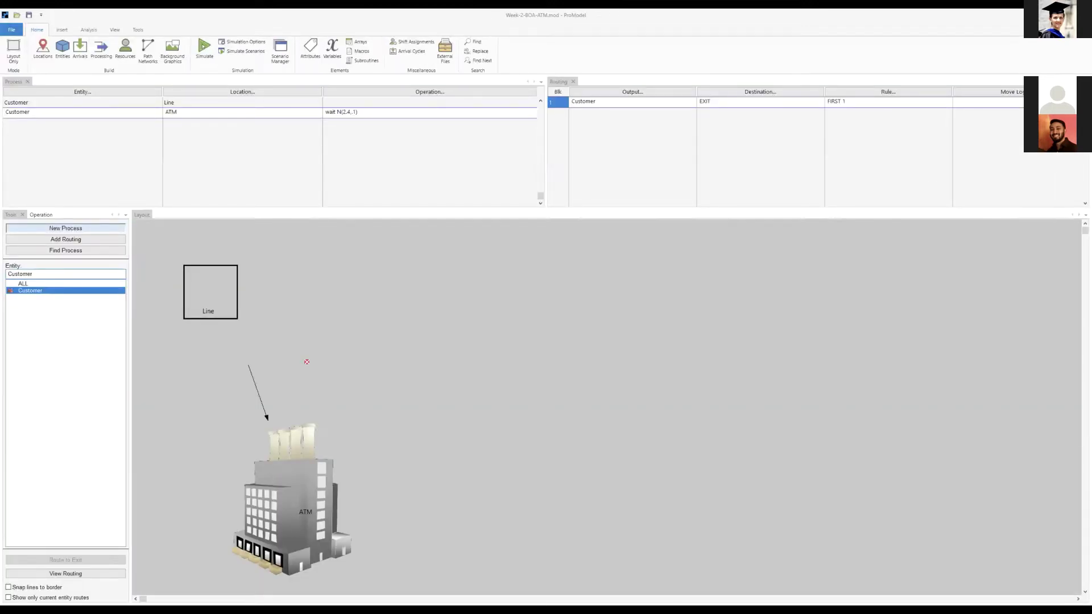
pyautogui.click(204, 50)
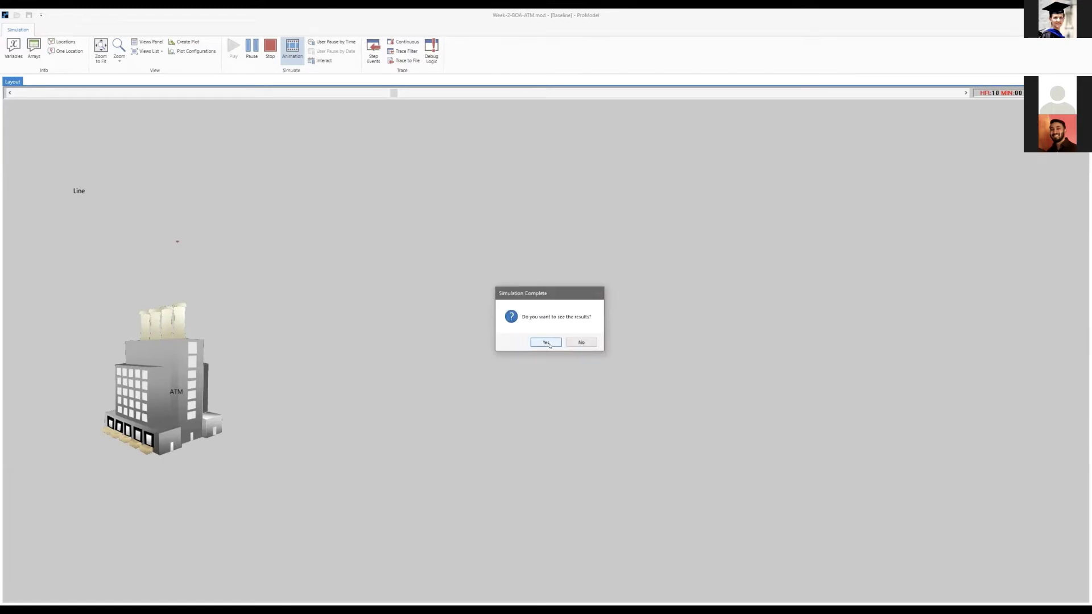
pyautogui.click(547, 343)
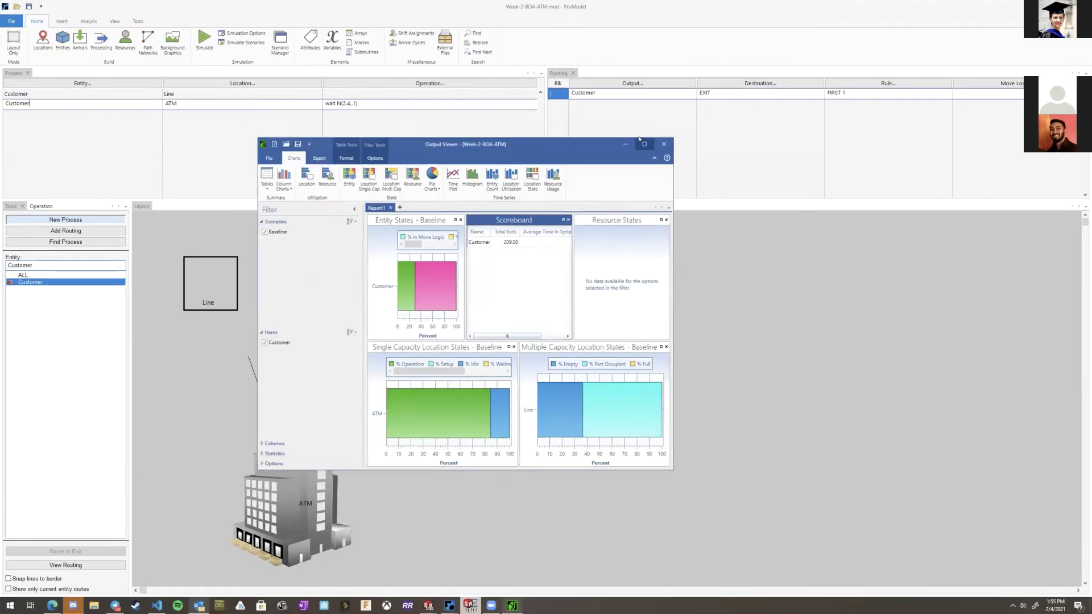
# Maximize the simulation results, examine the Customer scoreboard and open the Entity Summary table.
pyautogui.click(645, 143)
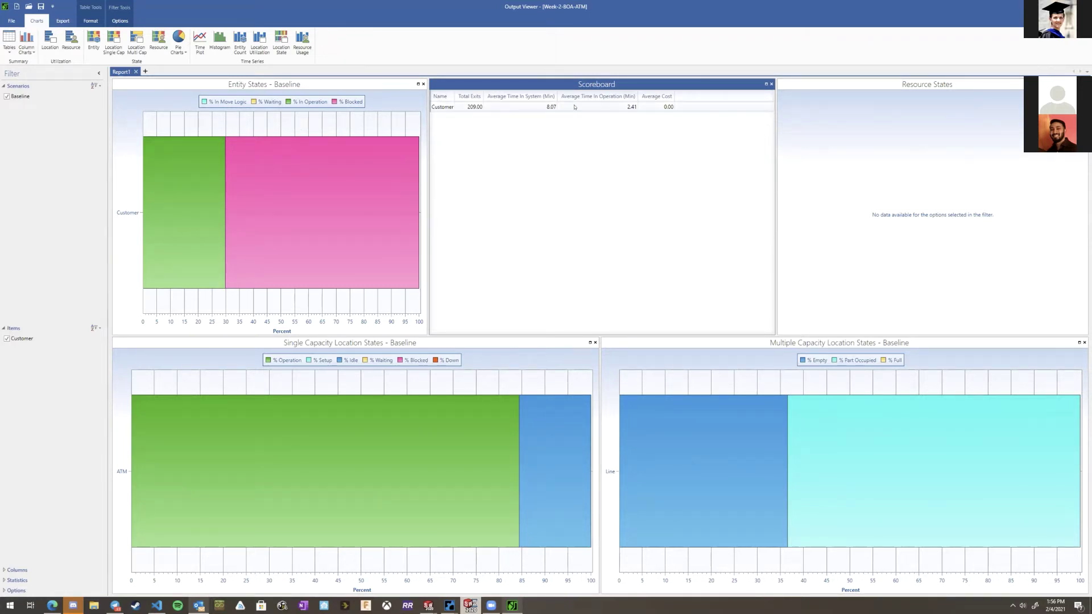
pyautogui.click(595, 106)
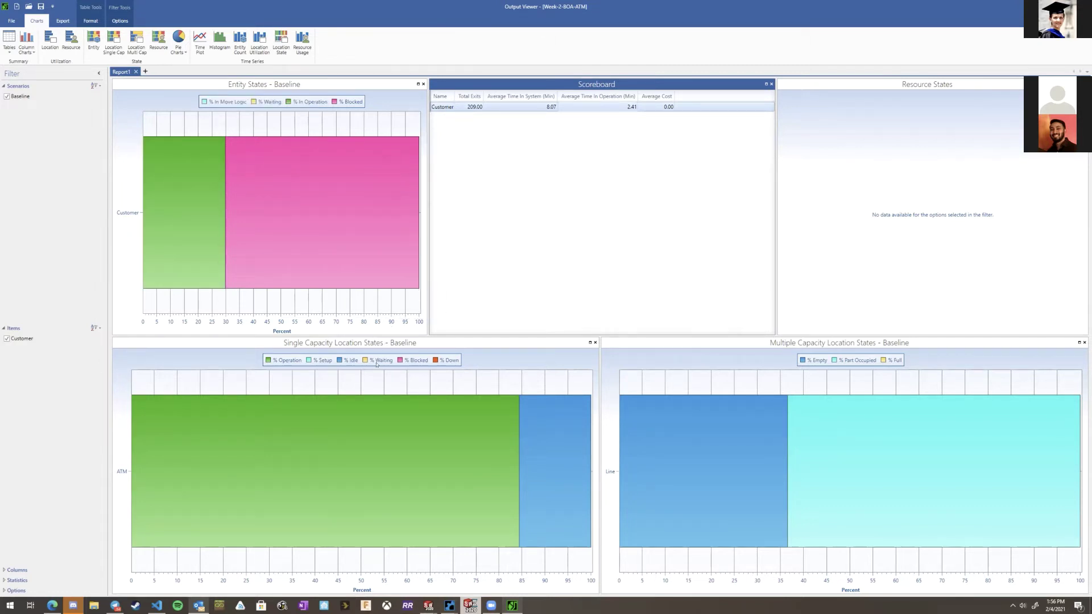
pyautogui.click(7, 50)
pyautogui.click(112, 132)
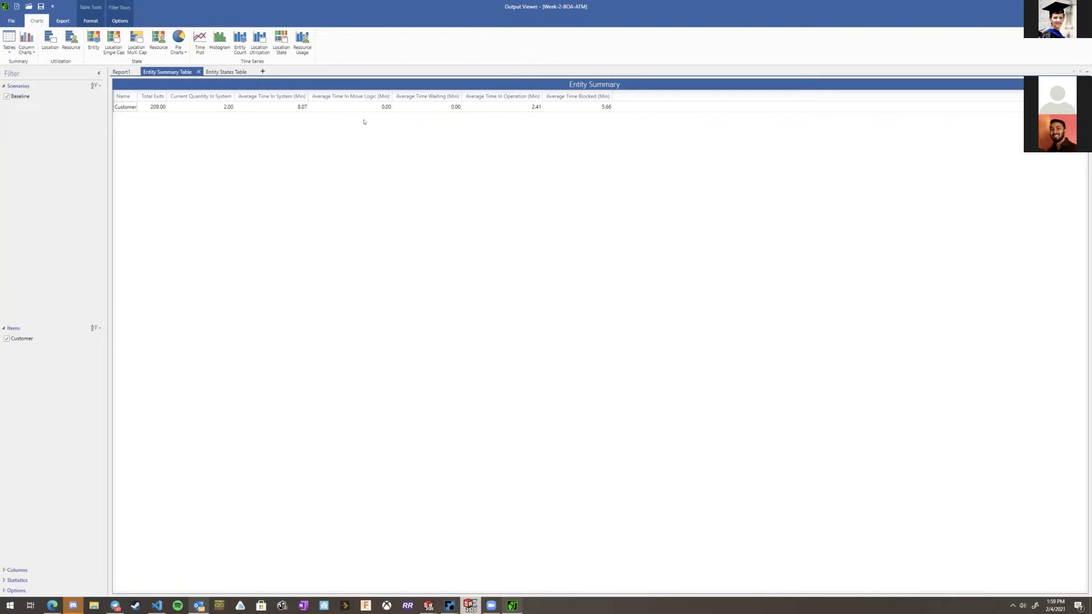
# Examine the BOA ATM location utilization charts, Location Summary table and Entity Summary table, widening the latter's Name column.
pyautogui.click(259, 43)
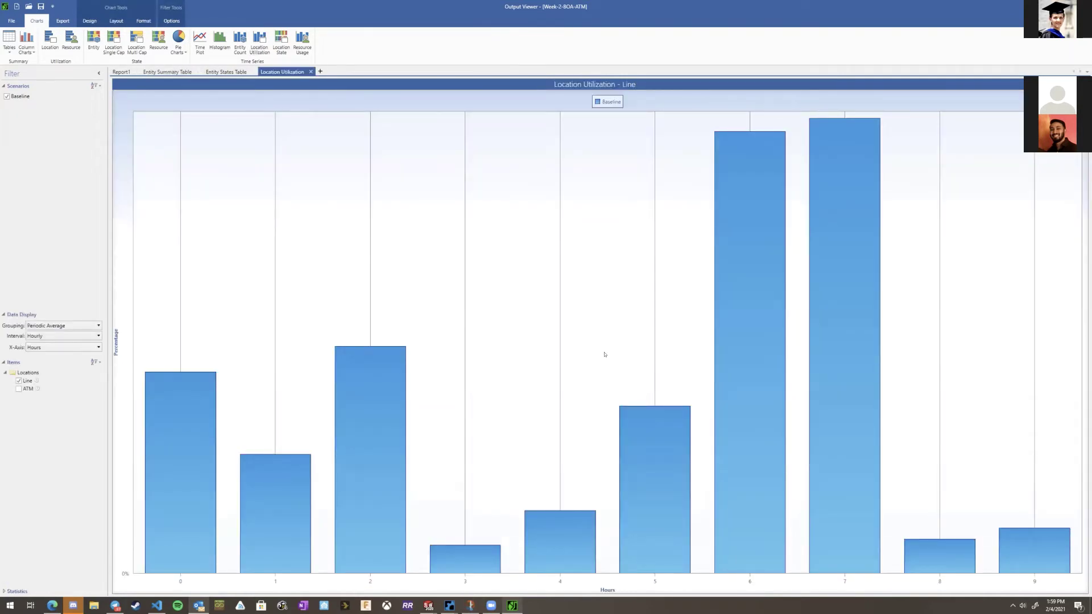
pyautogui.click(50, 40)
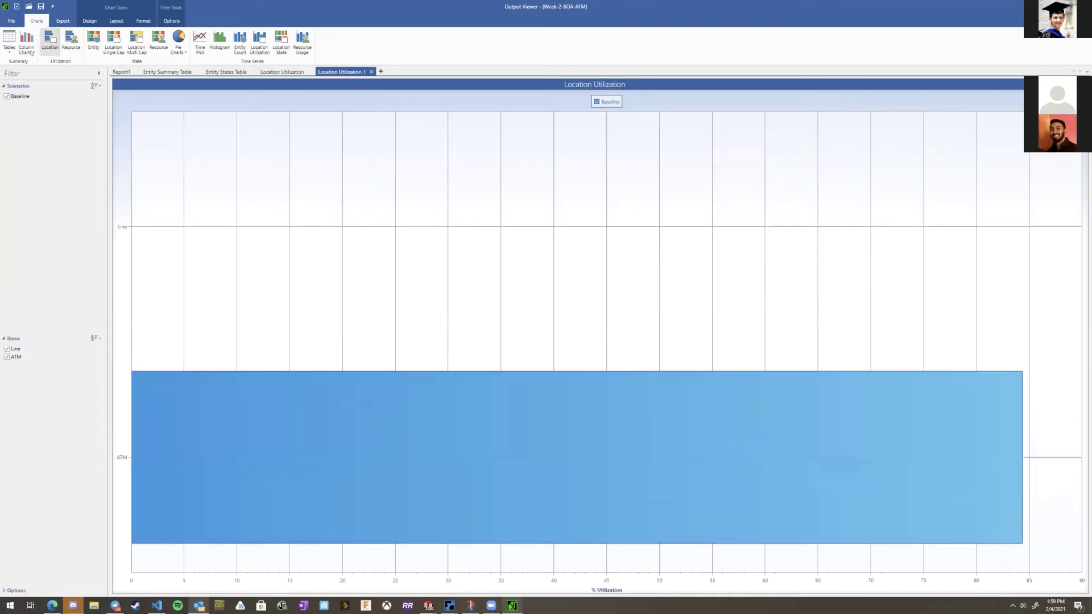
pyautogui.click(9, 41)
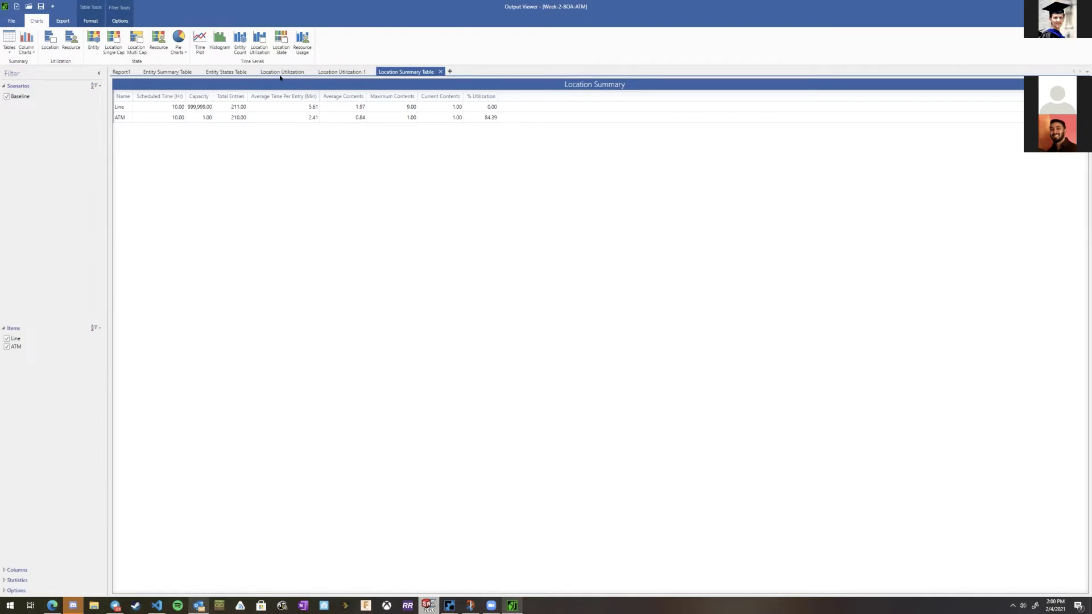
pyautogui.click(174, 72)
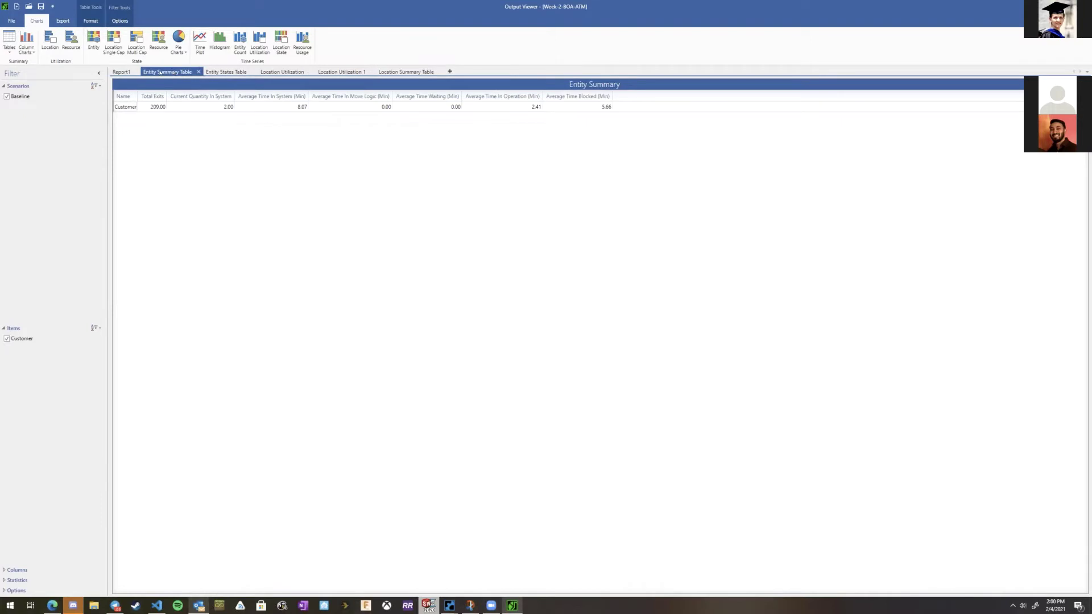
pyautogui.moveTo(138, 95); pyautogui.dragTo(148, 93)
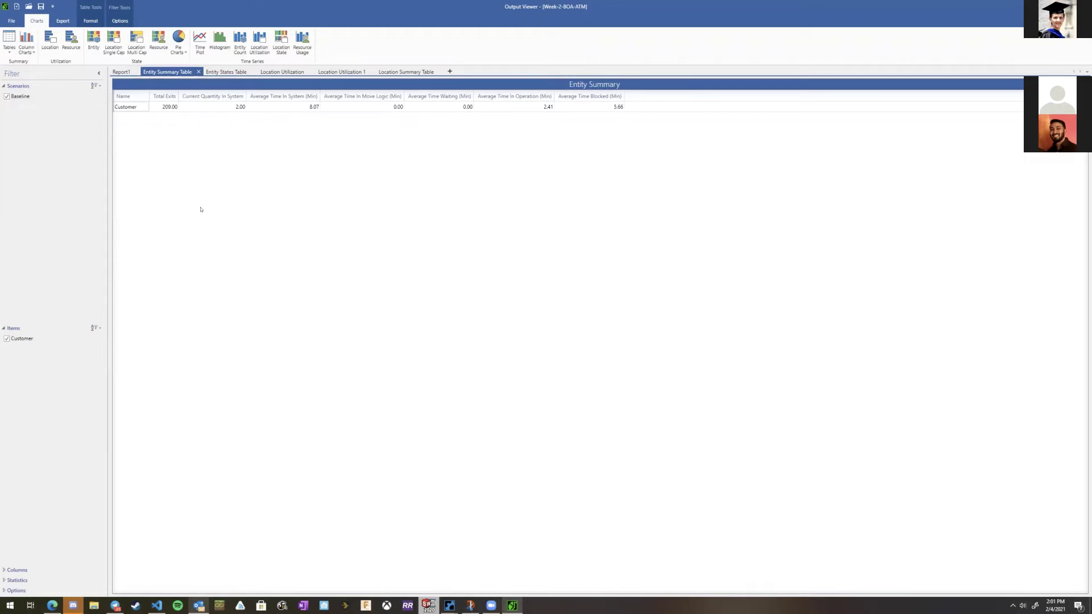
# Switch to ProModel to view the BOA ATM model, return to the Output Viewer and close it.
pyautogui.click(1013, 605)
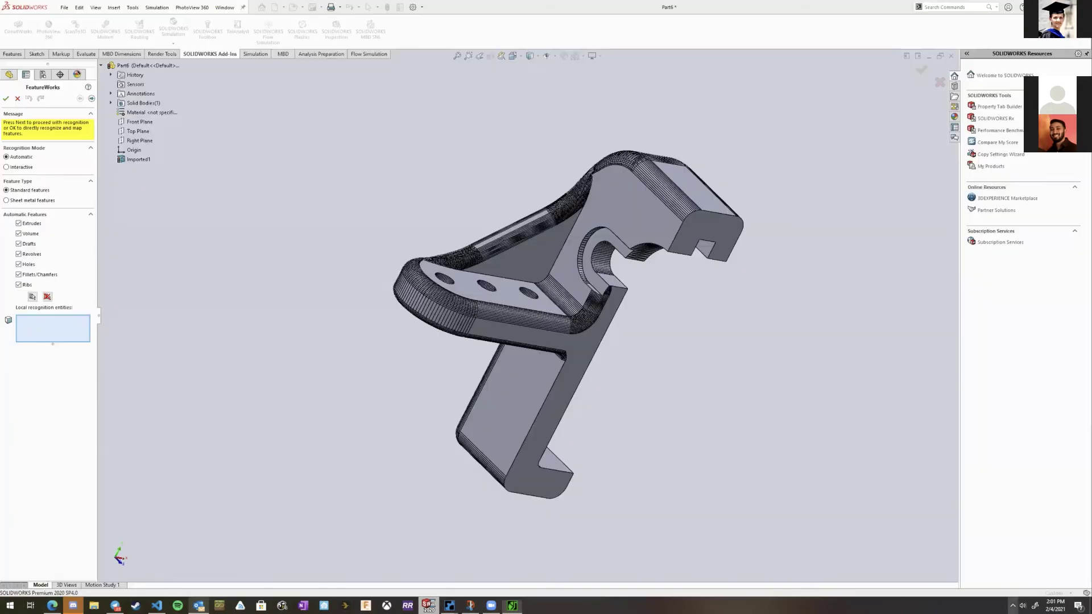
pyautogui.click(450, 606)
pyautogui.click(478, 572)
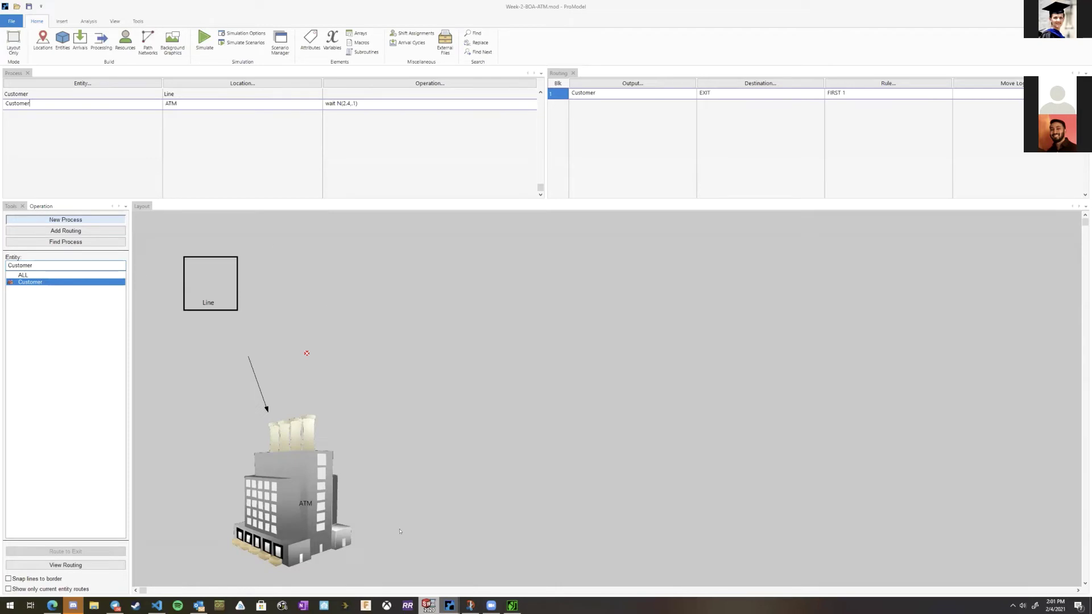
pyautogui.click(511, 606)
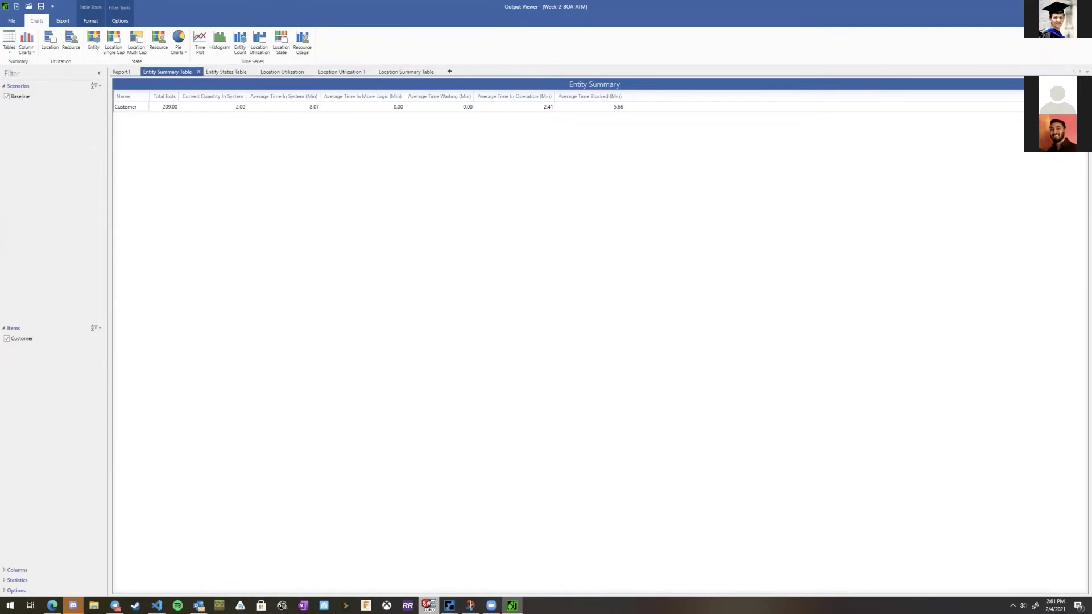
pyautogui.click(1080, 6)
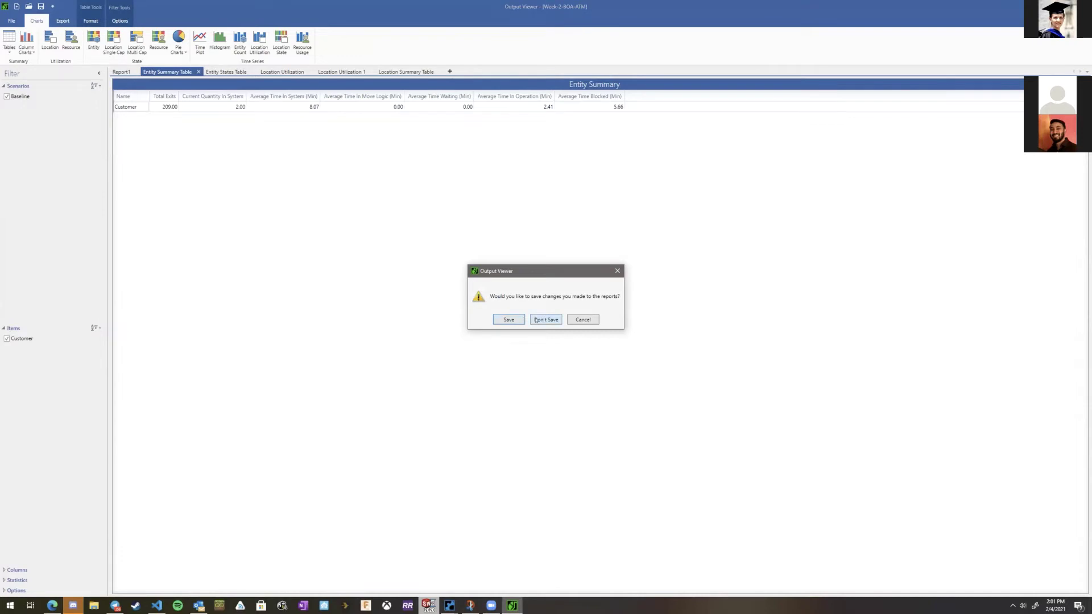
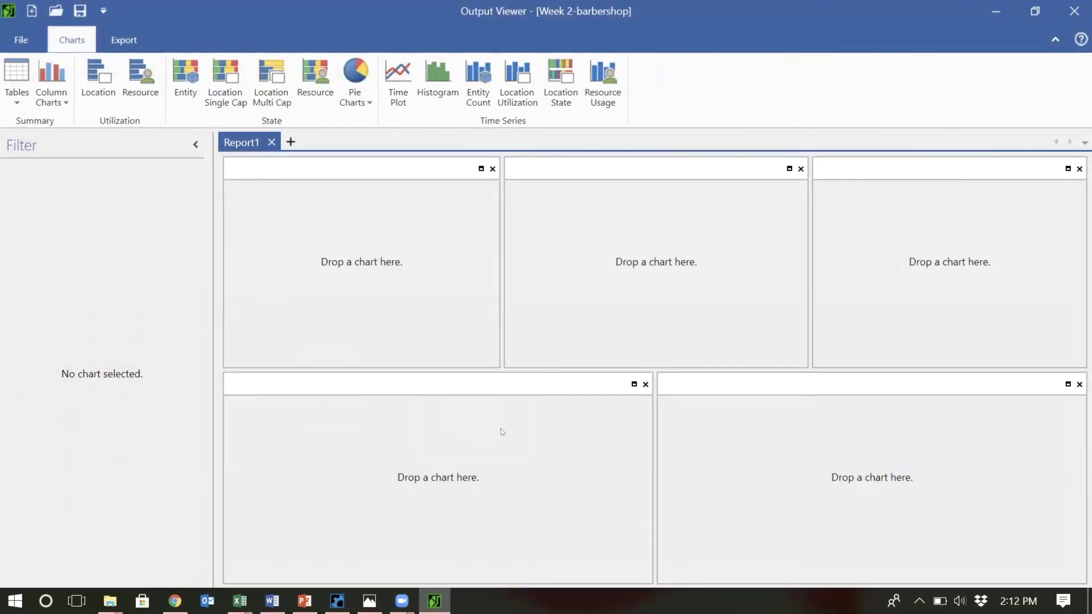
# Open the barbershop model's Entity Summary table and examine the Customer times through Average Time Blocked.
pyautogui.click(14, 78)
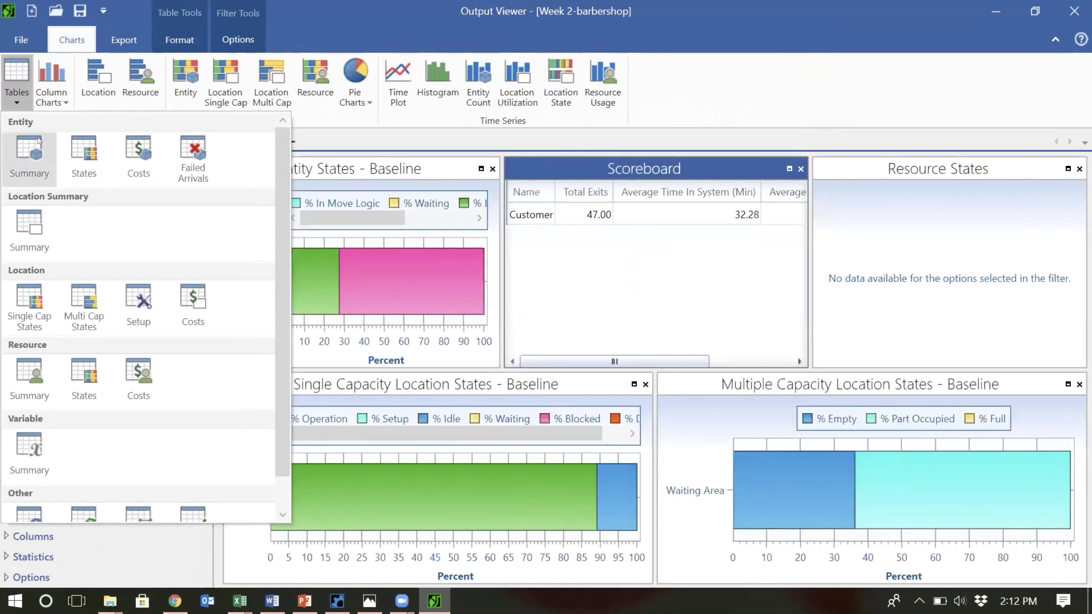
pyautogui.click(37, 151)
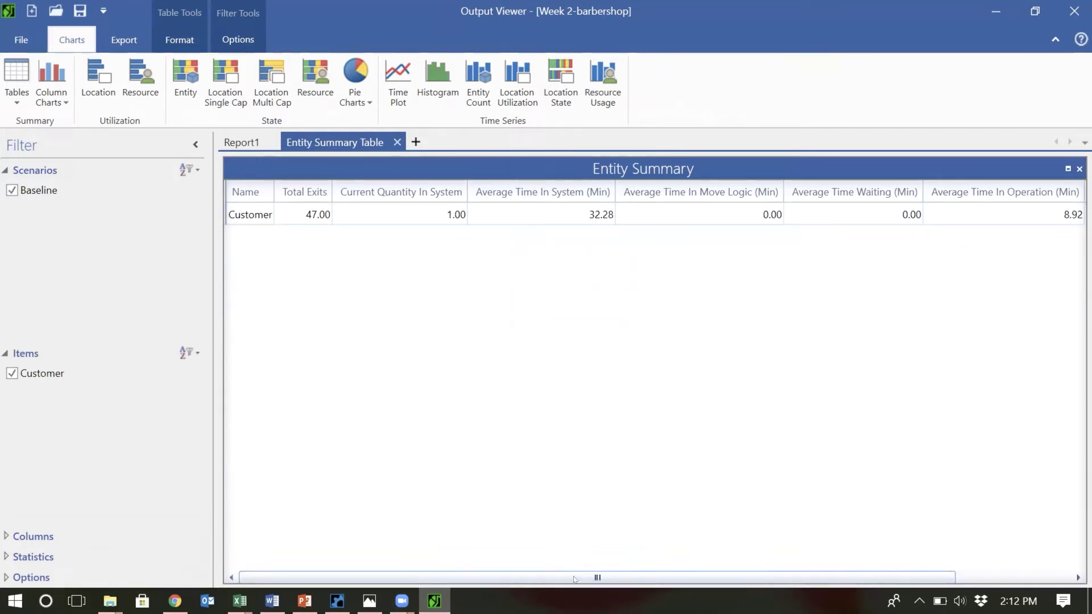
pyautogui.moveTo(600, 577); pyautogui.dragTo(716, 578)
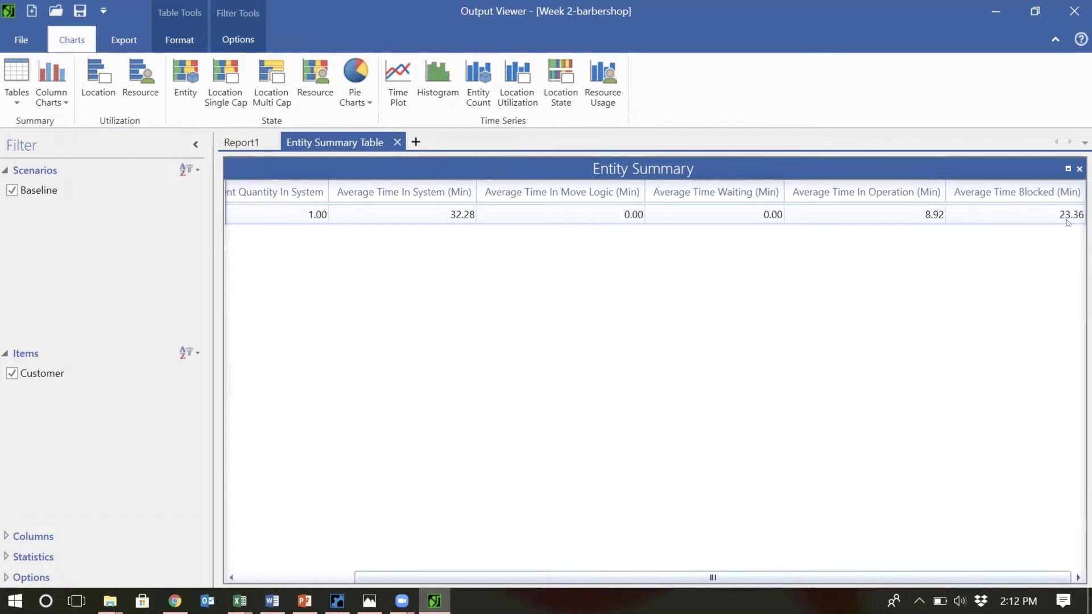
# Close the Entity Summary chart and exit the Output Viewer without saving the report changes.
pyautogui.click(1078, 170)
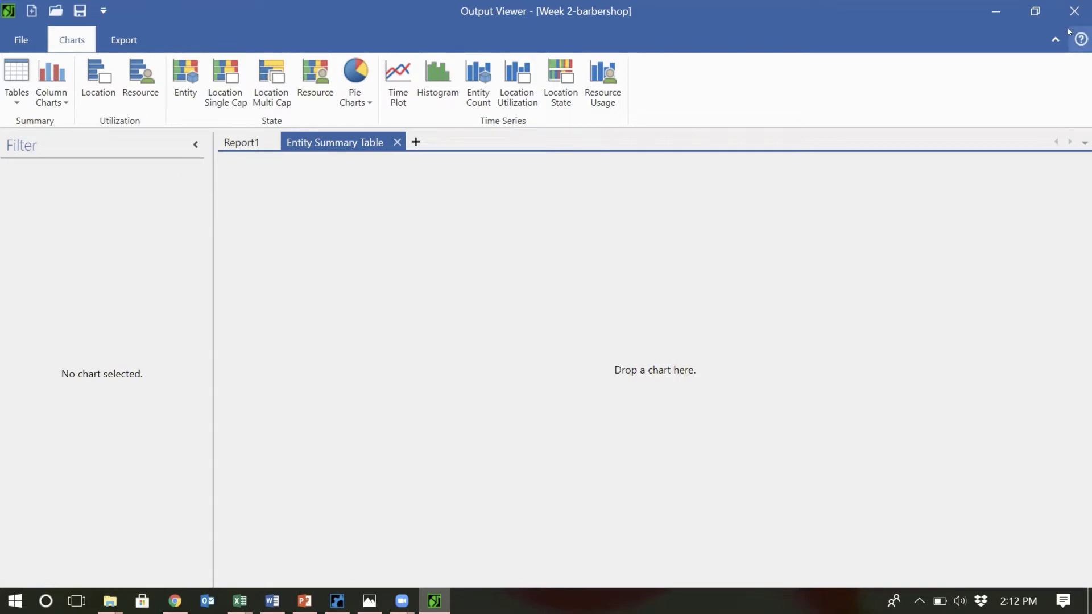
pyautogui.click(1073, 11)
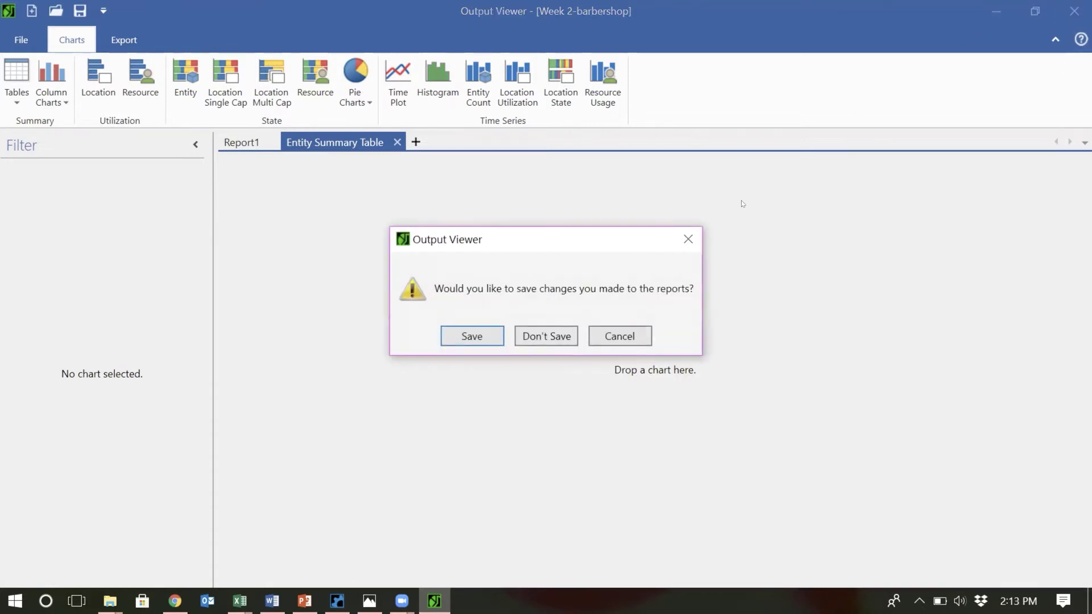
pyautogui.click(514, 336)
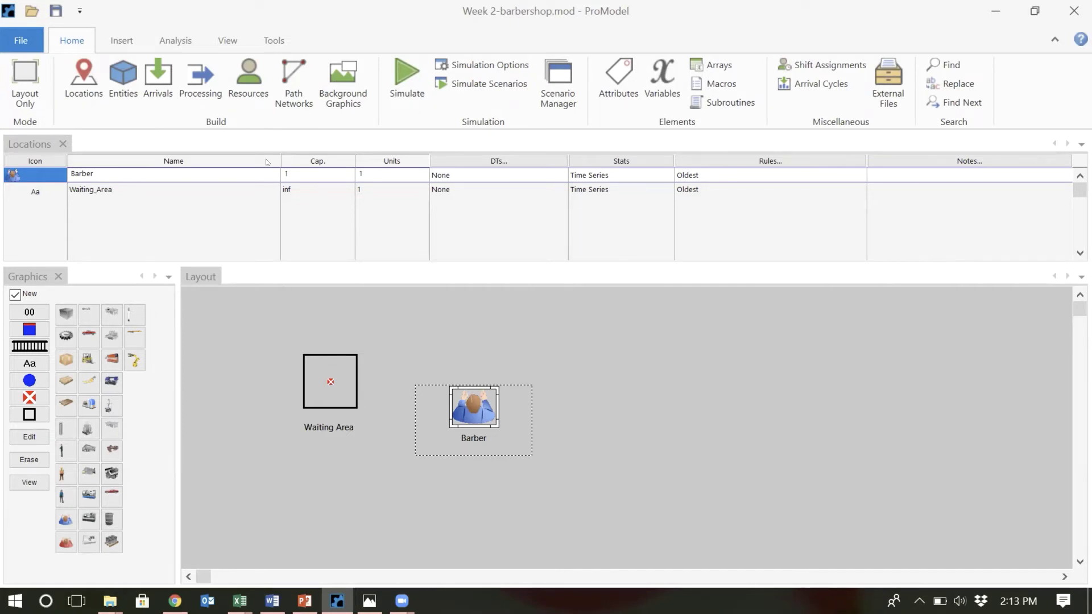
# Save a copy of the barbershop model in the Week 2 folder as Week 2-barbershop-queue.mod.
pyautogui.click(28, 41)
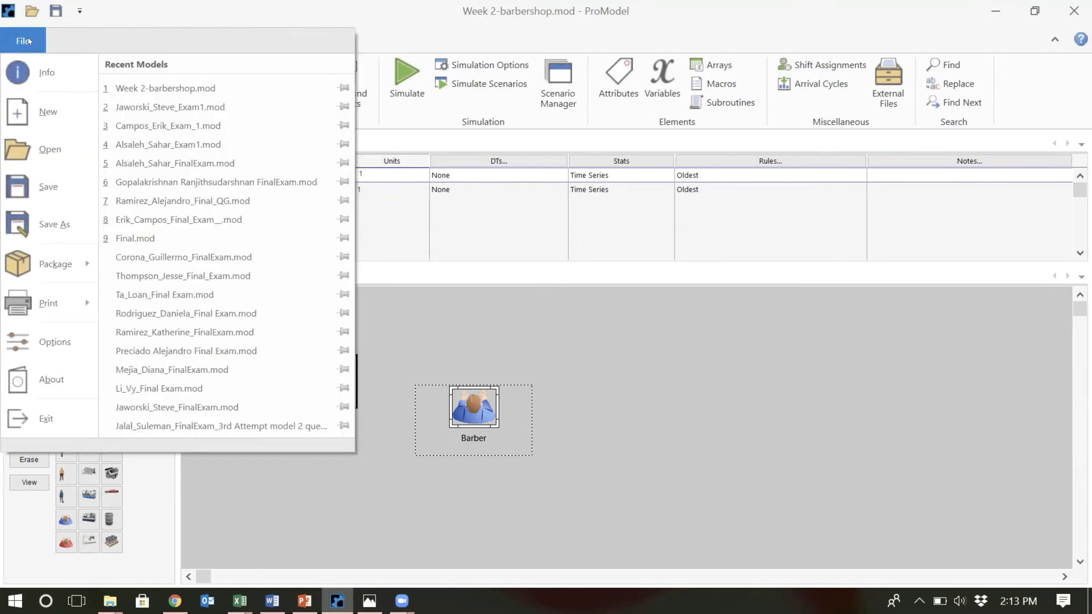
pyautogui.click(64, 224)
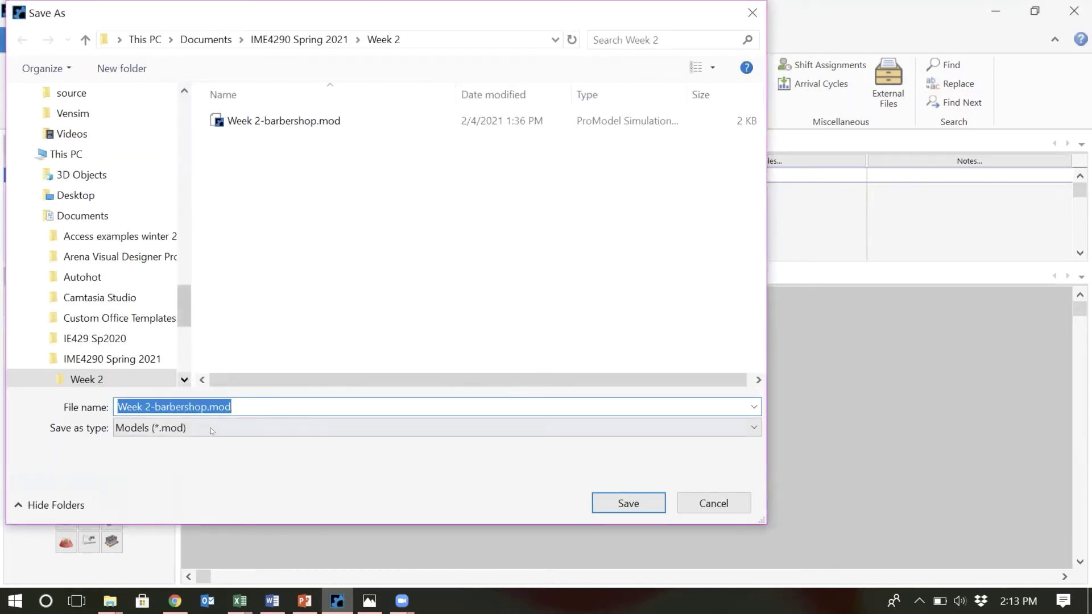
pyautogui.click(200, 406)
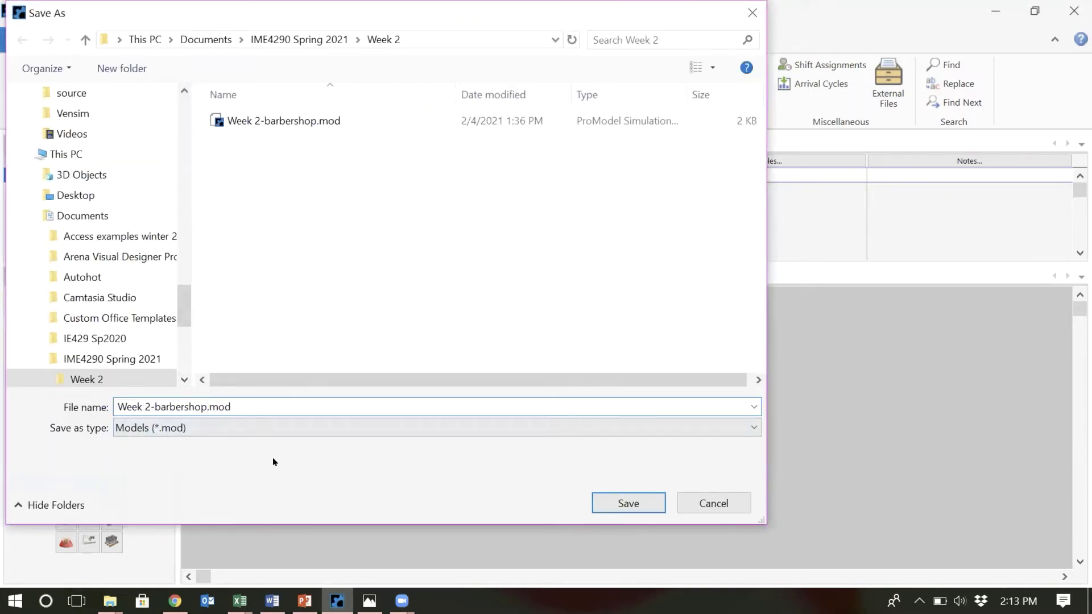
pyautogui.write('-queue')
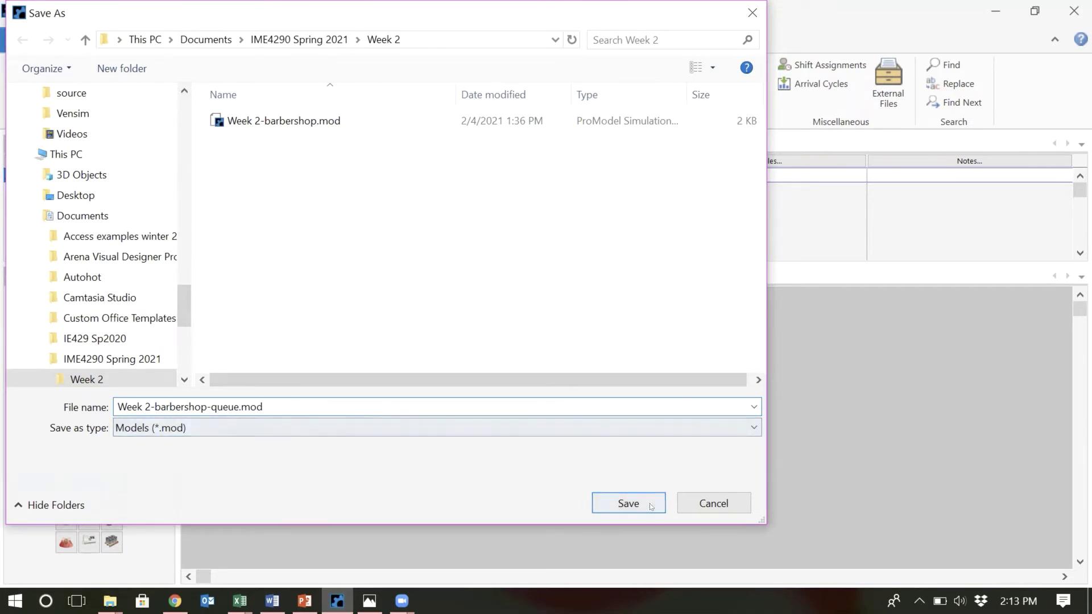
pyautogui.click(612, 503)
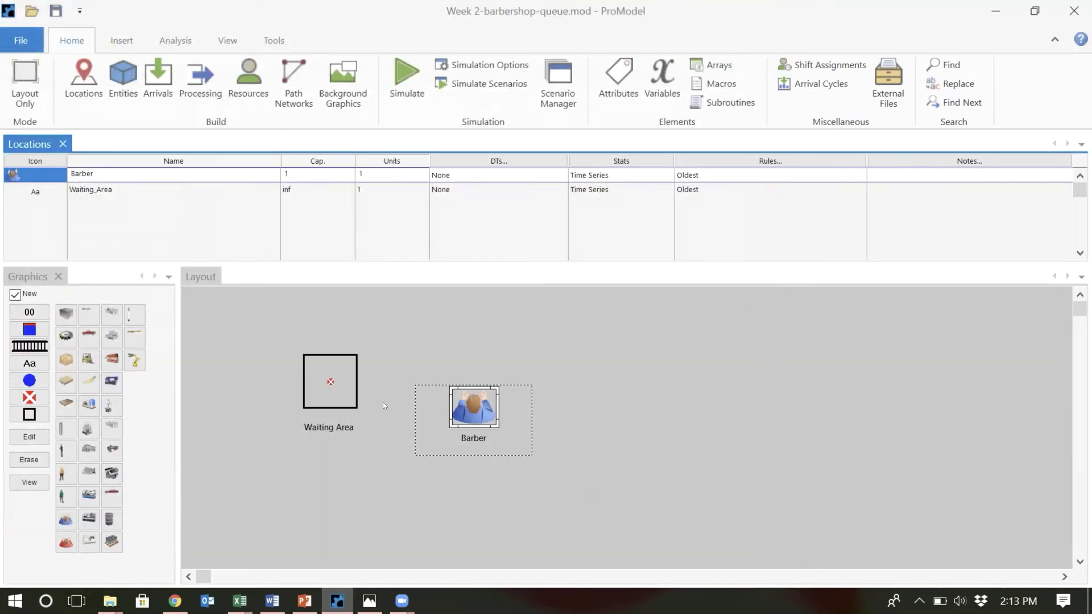
# Delete the Waiting_Area location record from the model, even though it is referred to elsewhere.
pyautogui.click(314, 383)
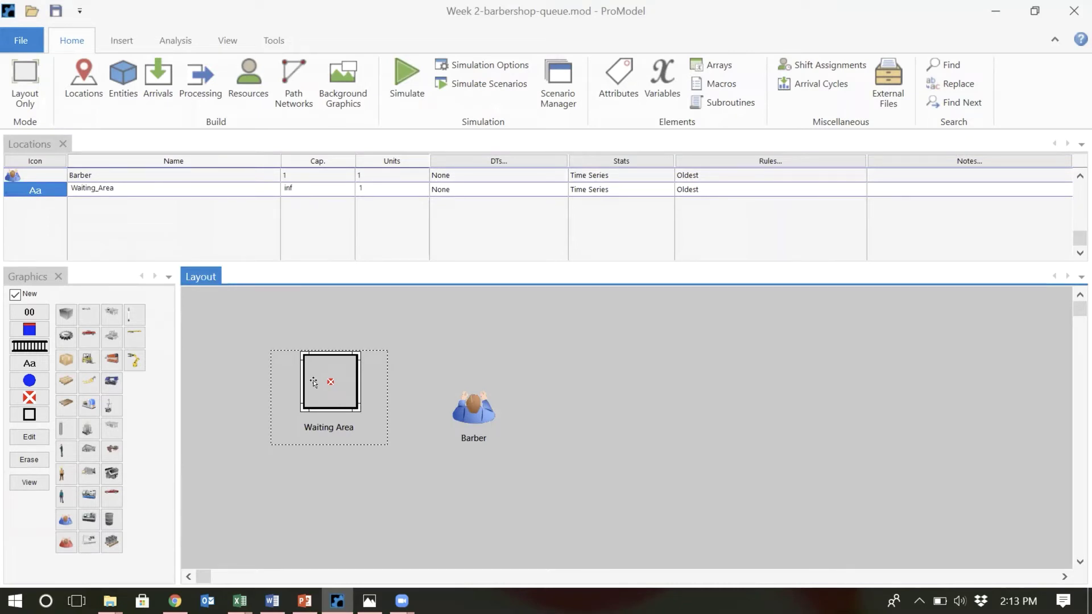
pyautogui.click(40, 189)
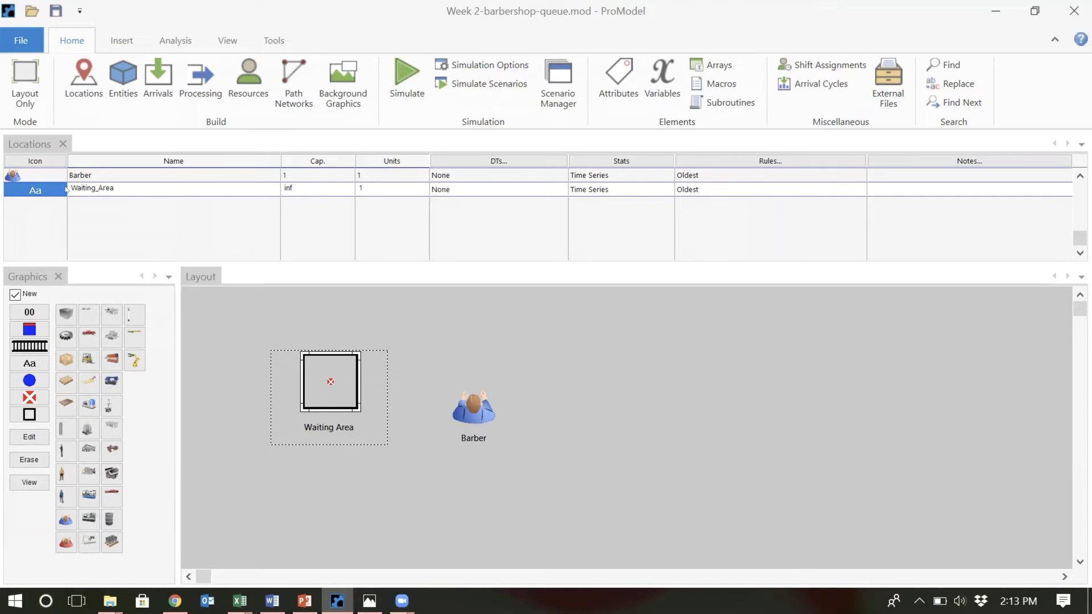
pyautogui.click(79, 79)
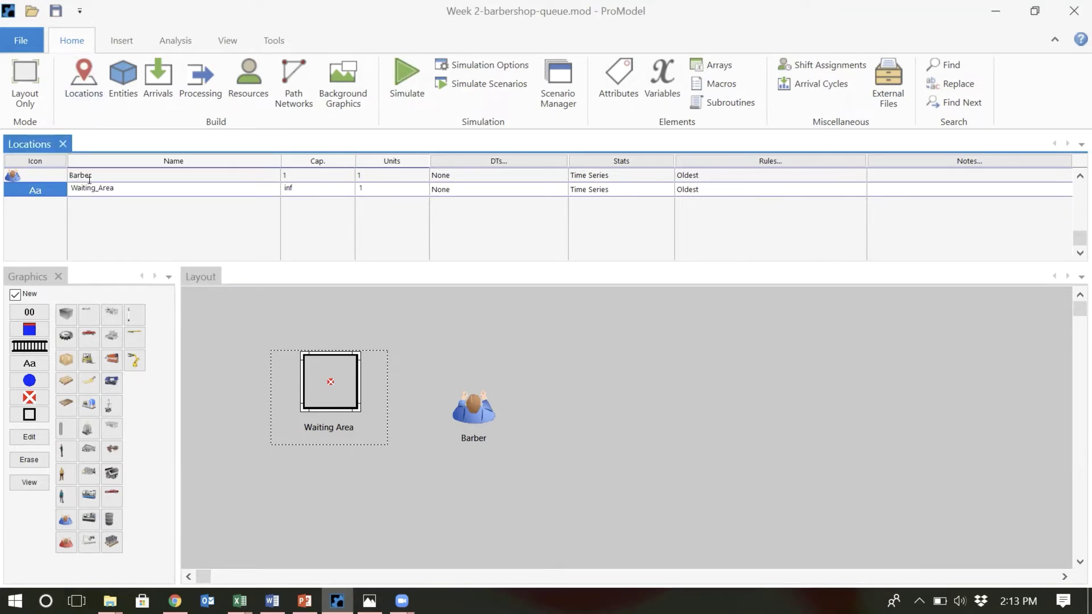
pyautogui.rightClick(43, 189)
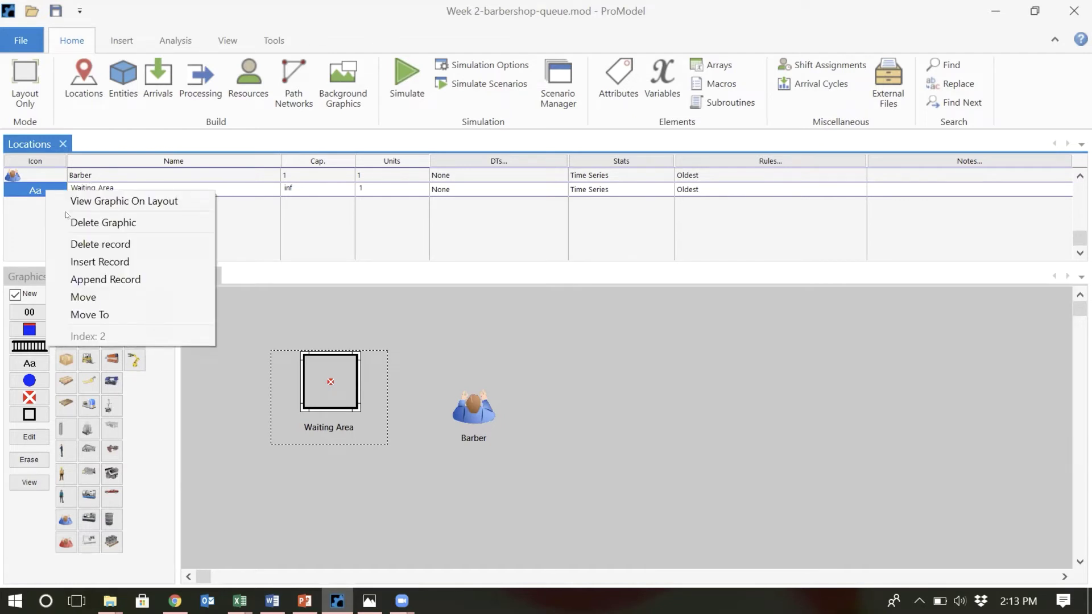
pyautogui.click(100, 243)
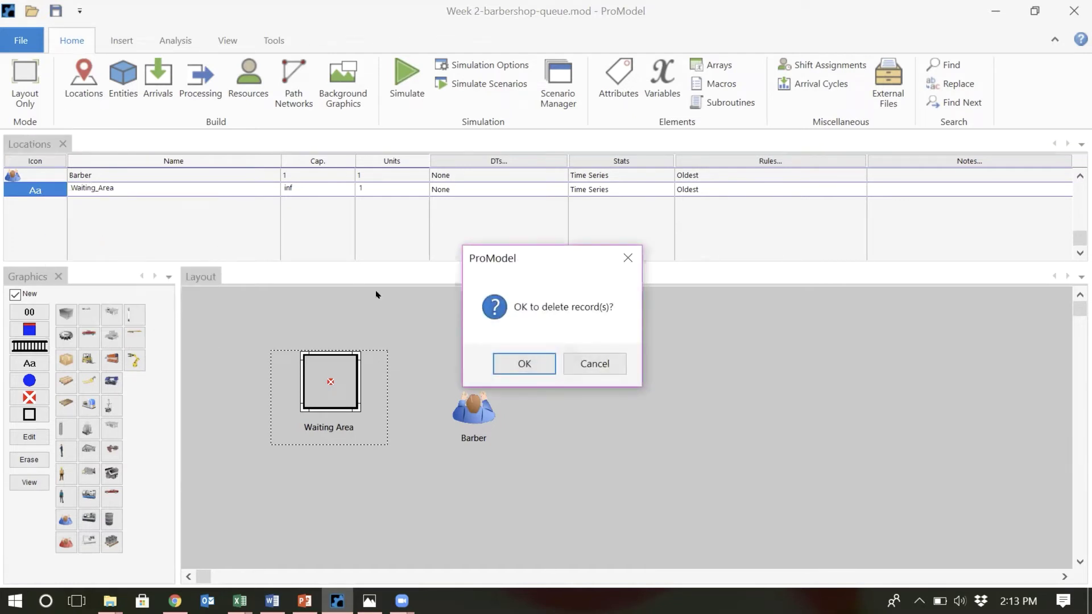
pyautogui.click(537, 357)
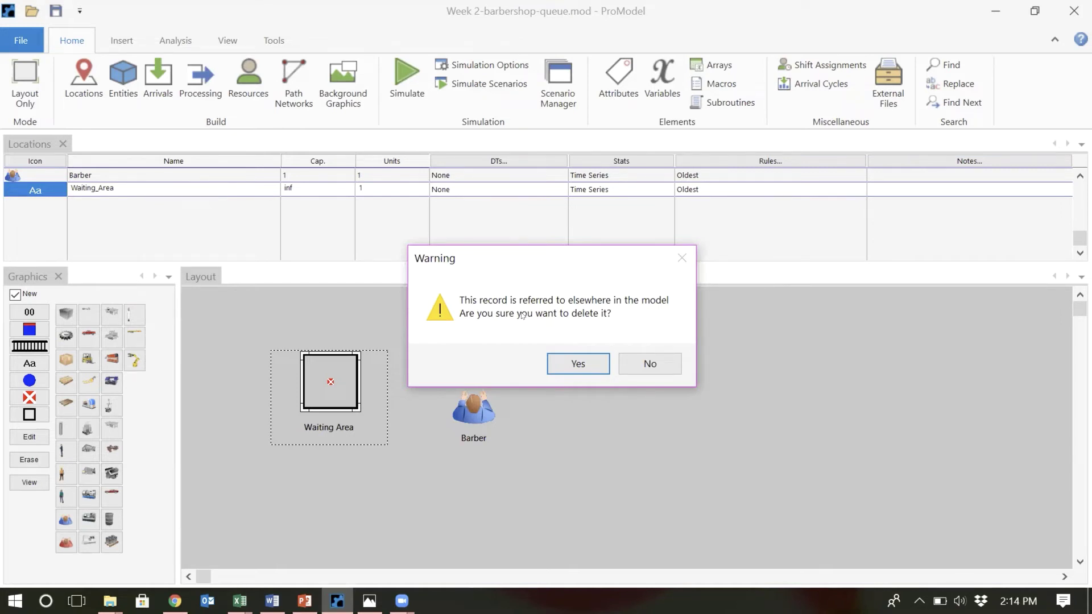
pyautogui.click(567, 365)
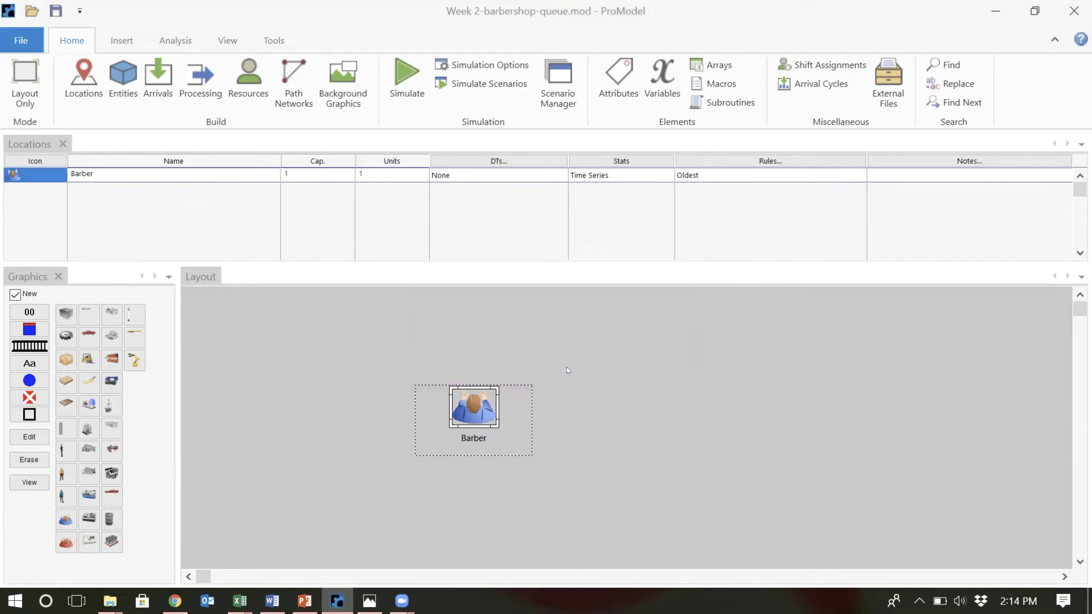
# Draw a straight, nearly horizontal queue location to the left of the Barber in the layout, pointing toward the Barber.
pyautogui.click(28, 348)
pyautogui.click(234, 396)
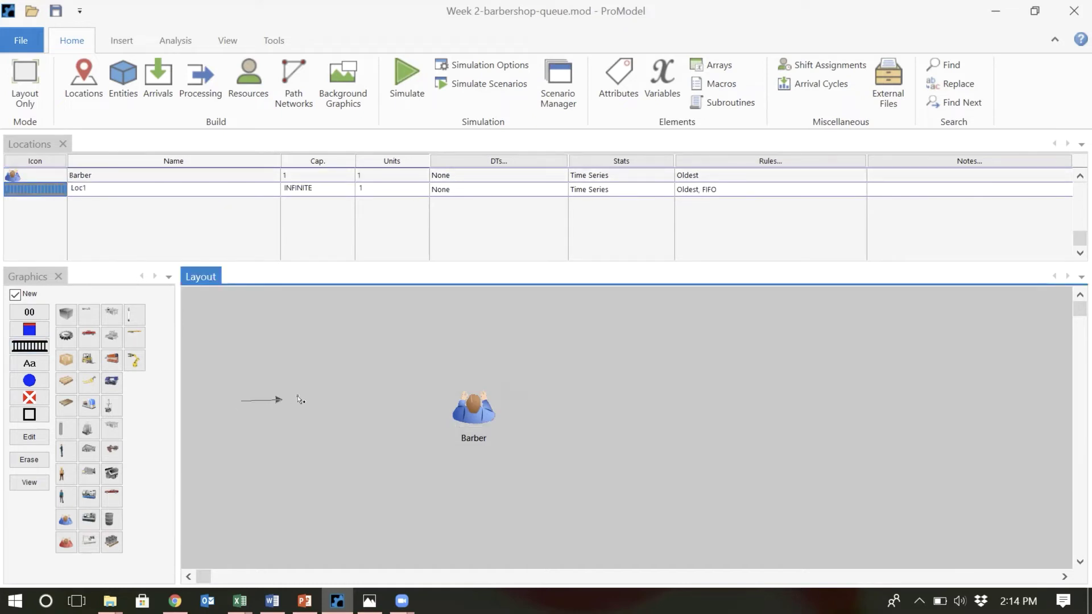
pyautogui.rightClick(344, 400)
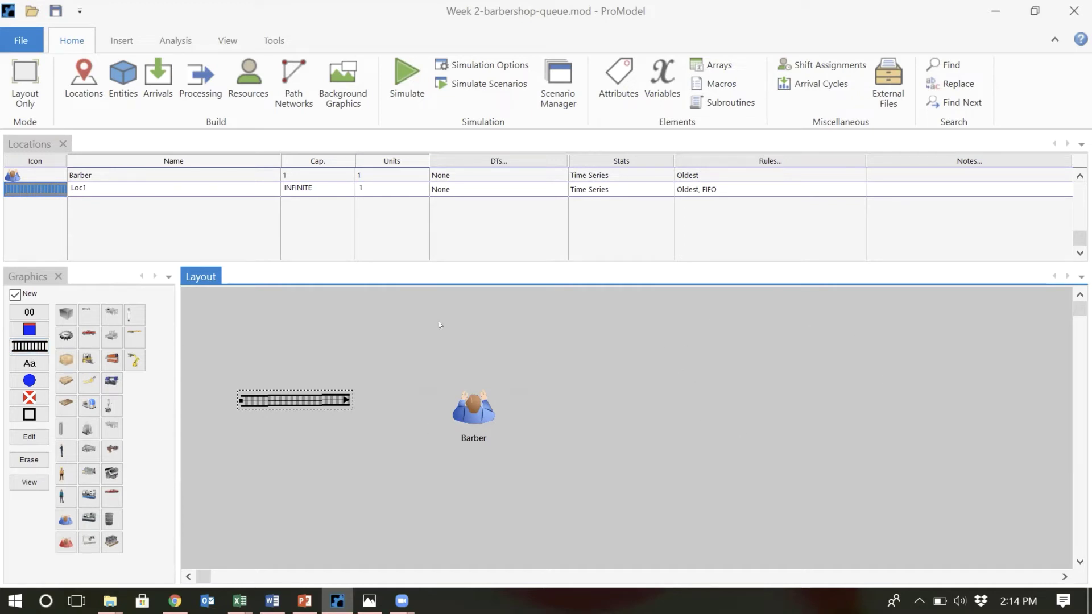
# Draw a second queue location with five segments to the right of the Barber, running across, down, across, up and across.
pyautogui.click(29, 342)
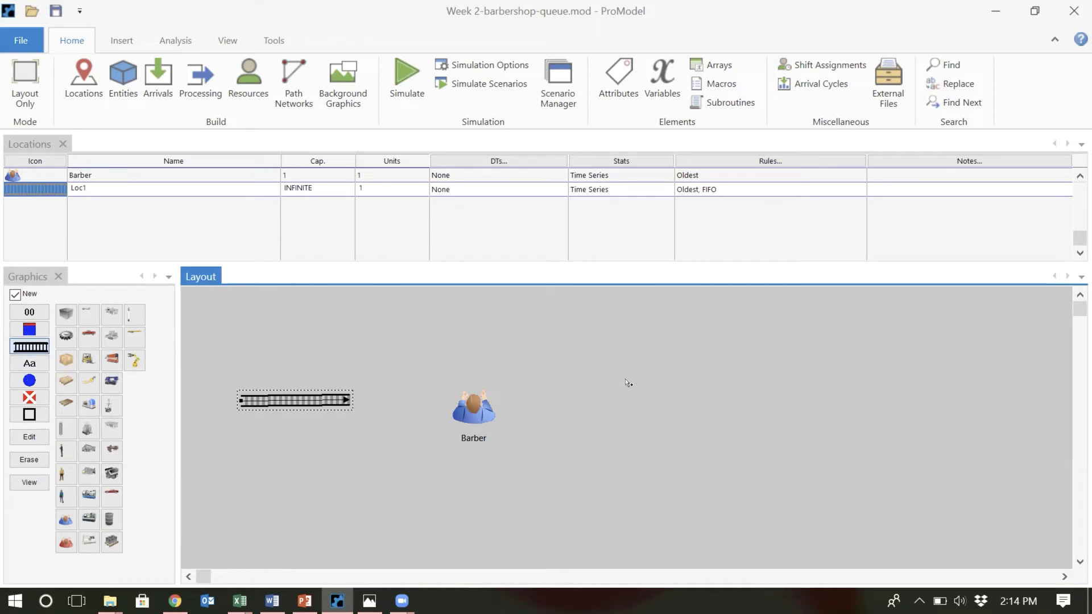
pyautogui.click(608, 351)
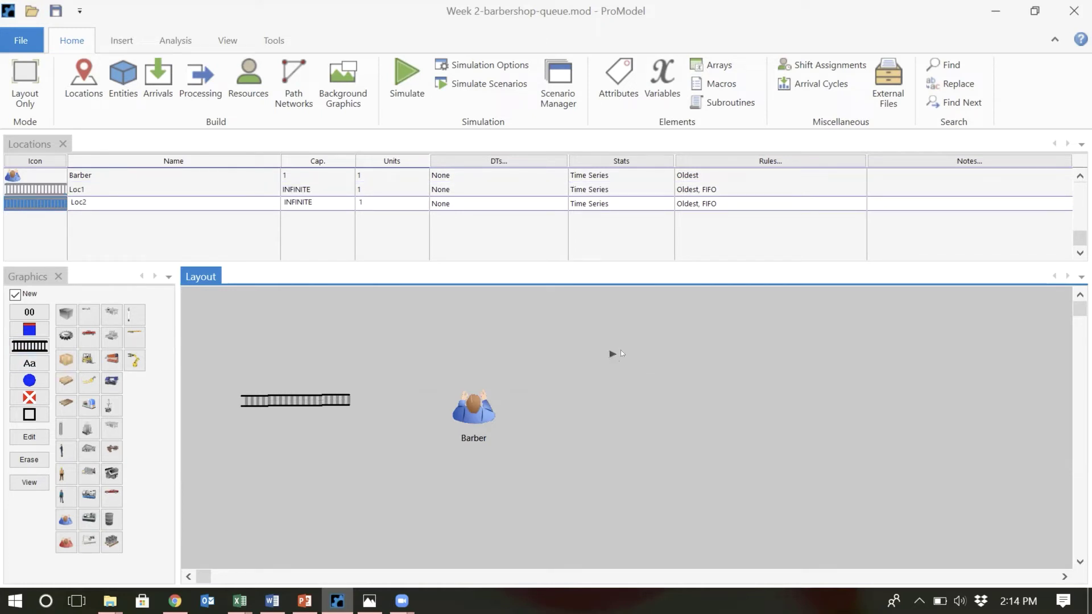
pyautogui.click(720, 353)
pyautogui.click(717, 425)
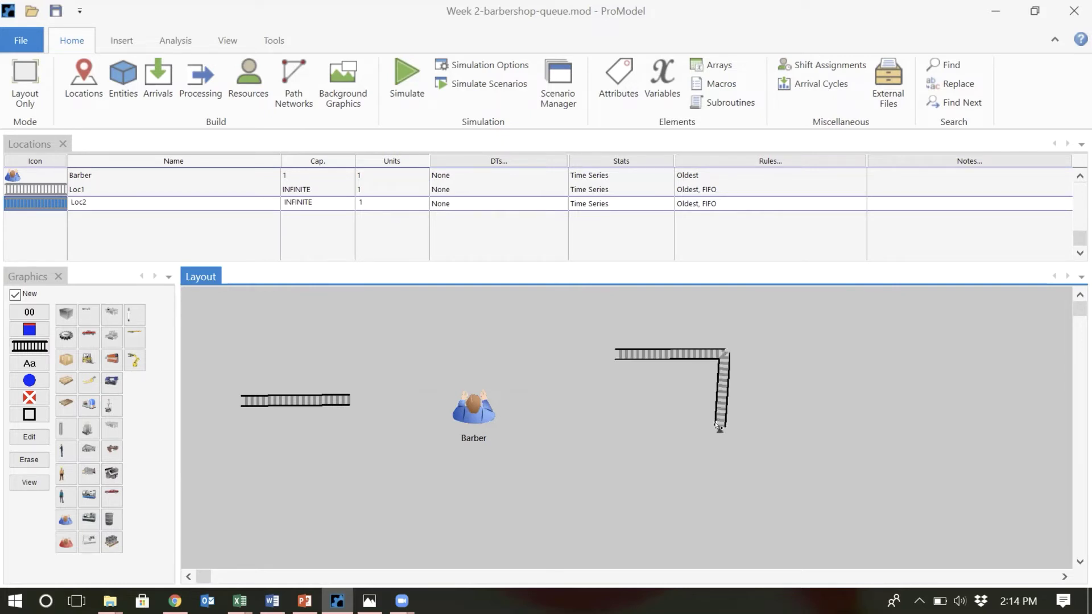
pyautogui.click(776, 416)
pyautogui.click(763, 351)
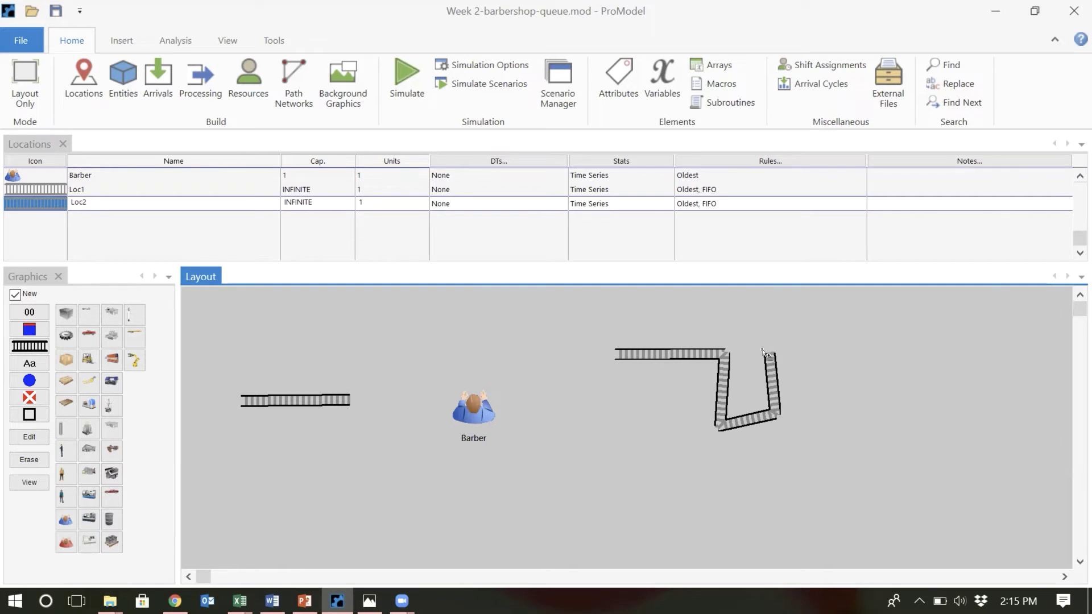
pyautogui.rightClick(831, 343)
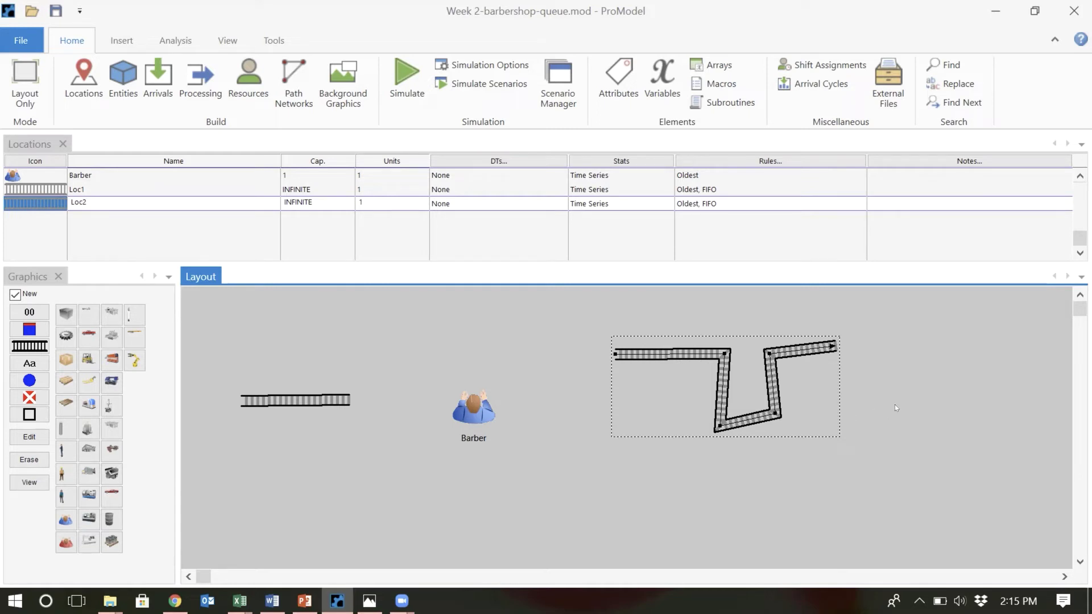
# Delete the five-segment queue location's record from the model.
pyautogui.rightClick(40, 203)
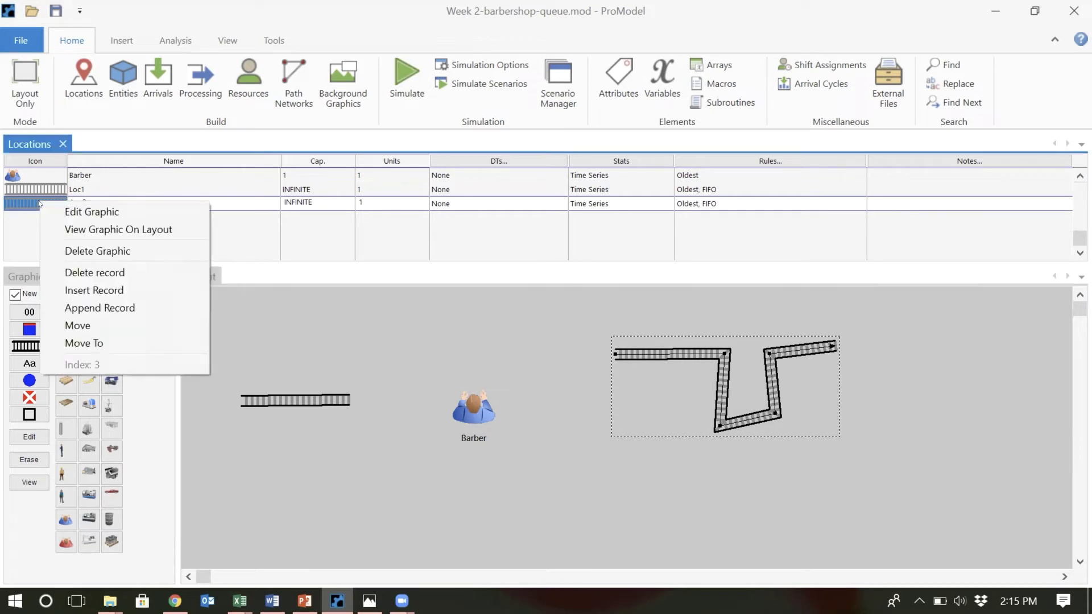
pyautogui.click(113, 271)
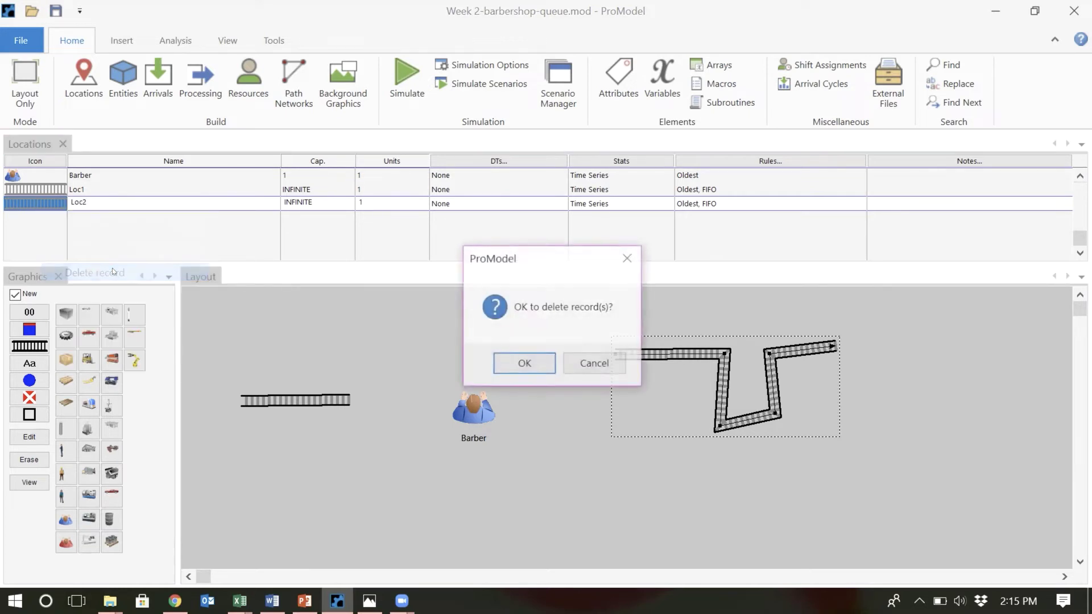
pyautogui.click(501, 359)
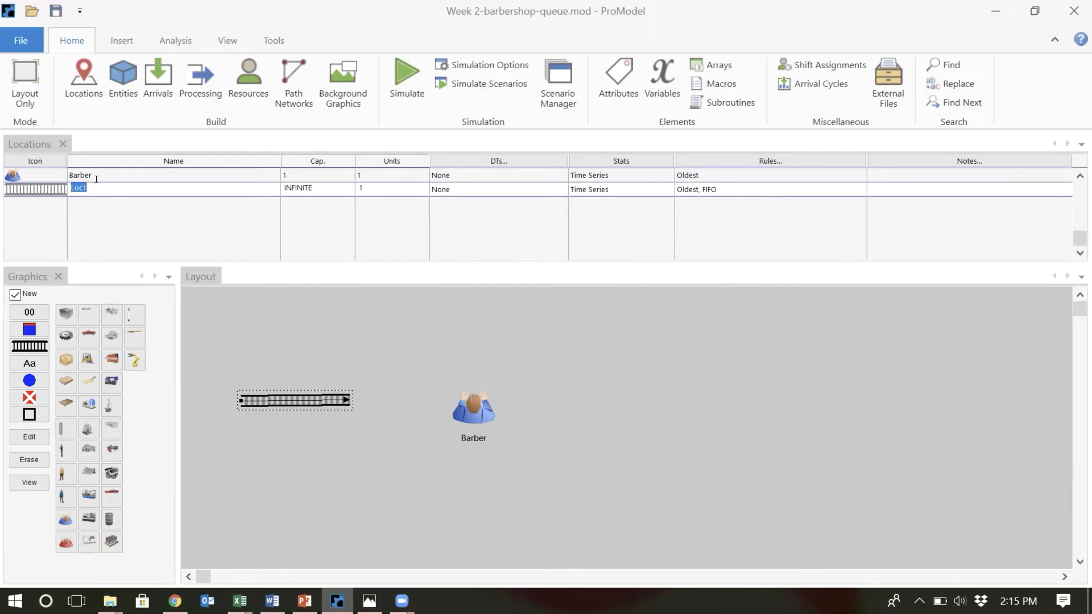
# Rename the remaining straight queue location Waiting_Area and add its name label to the same graphic, just below the queue.
pyautogui.write('Waiting_Area')
pyautogui.click(265, 331)
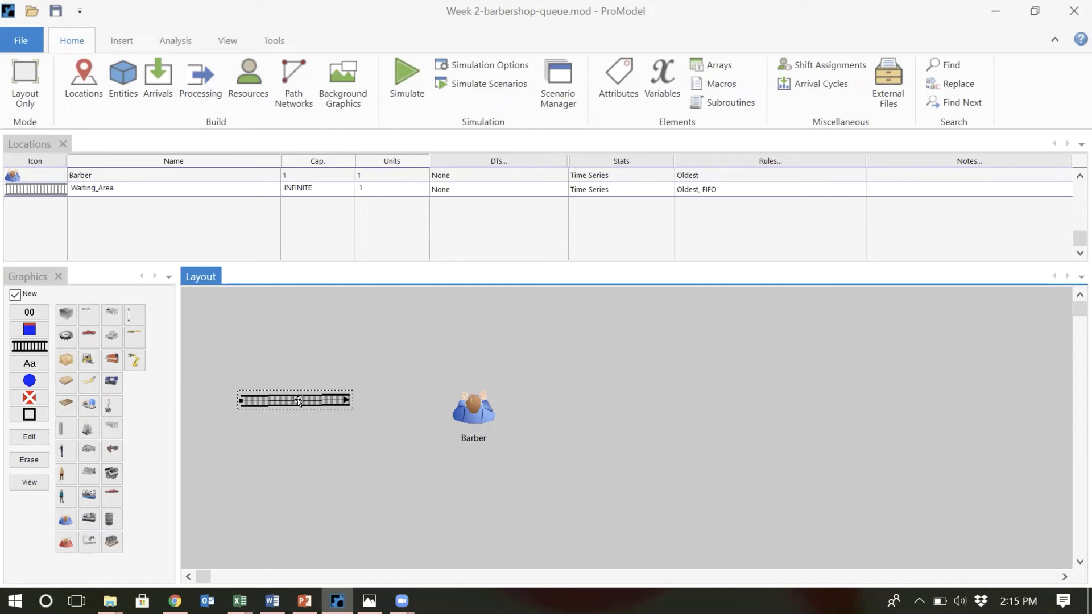
pyautogui.click(15, 295)
pyautogui.click(28, 362)
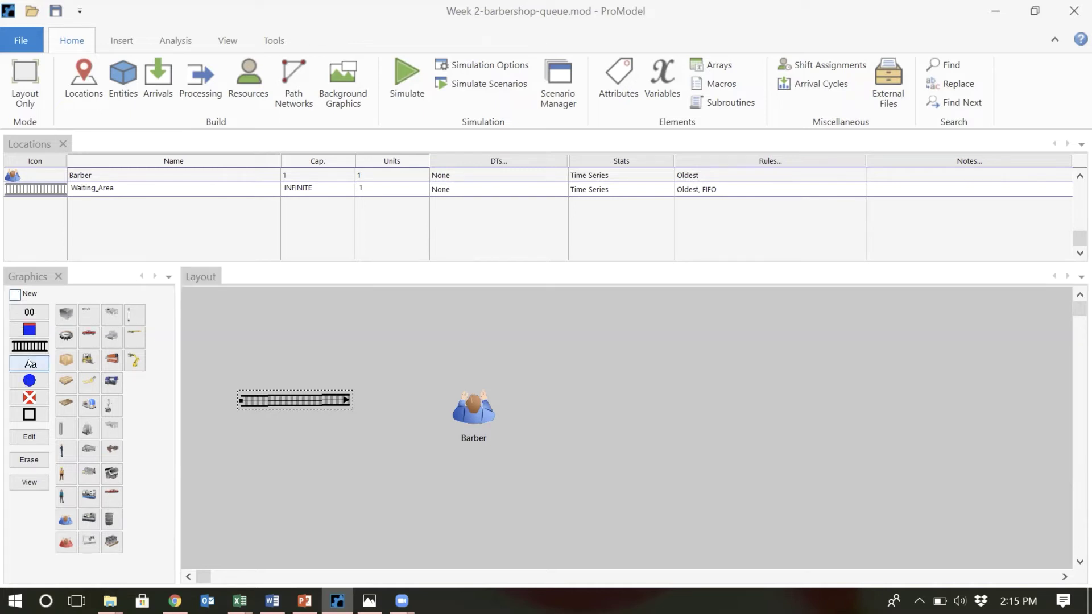
pyautogui.click(287, 418)
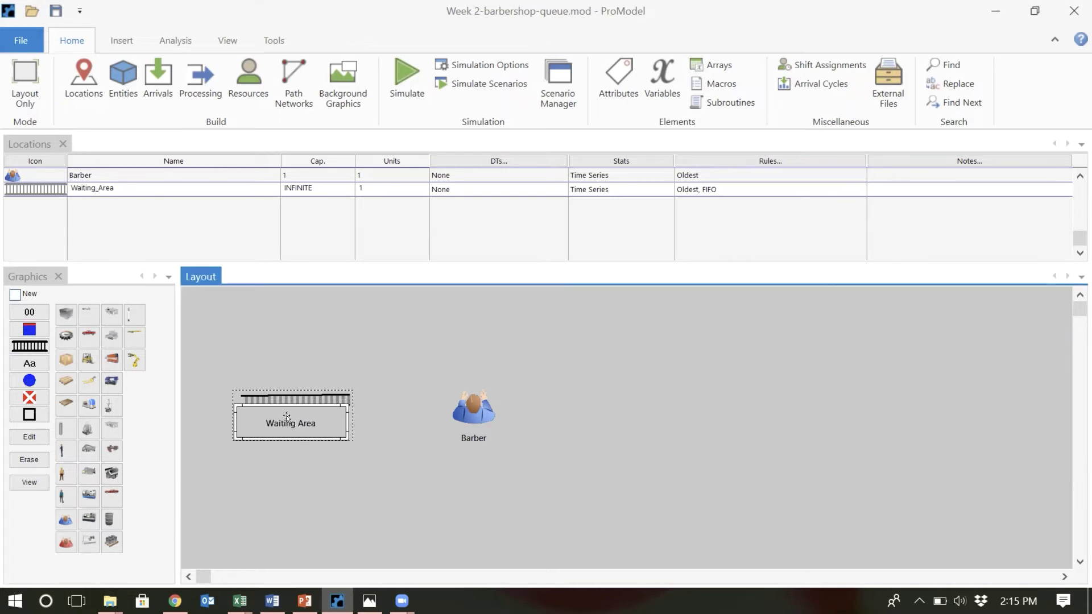
pyautogui.click(15, 294)
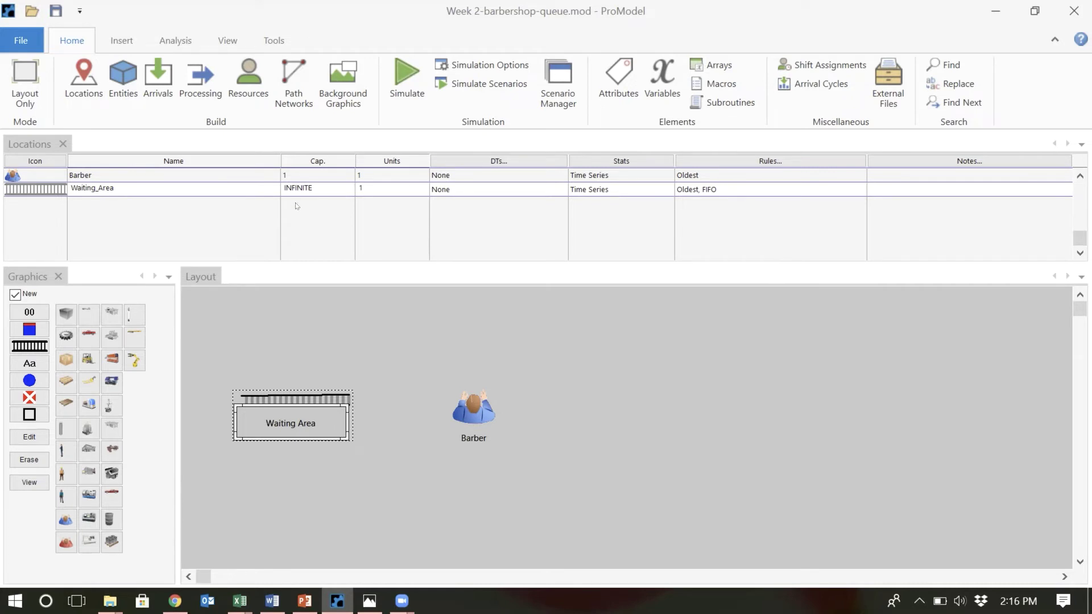
pyautogui.click(340, 359)
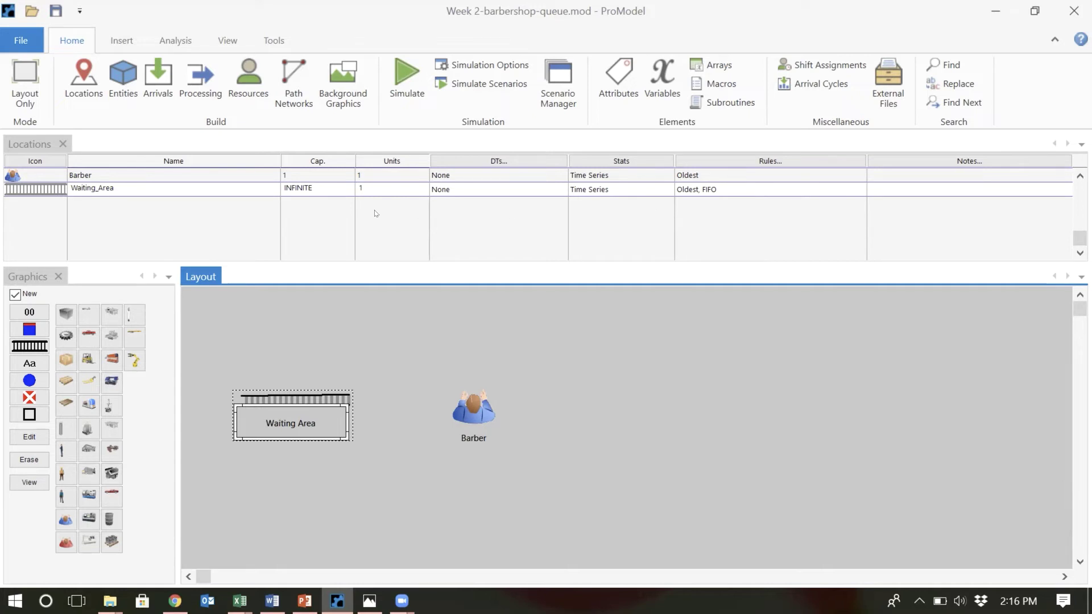
# Re-enter the Waiting_Area location's capacity as INFINITE.
pyautogui.click(315, 188)
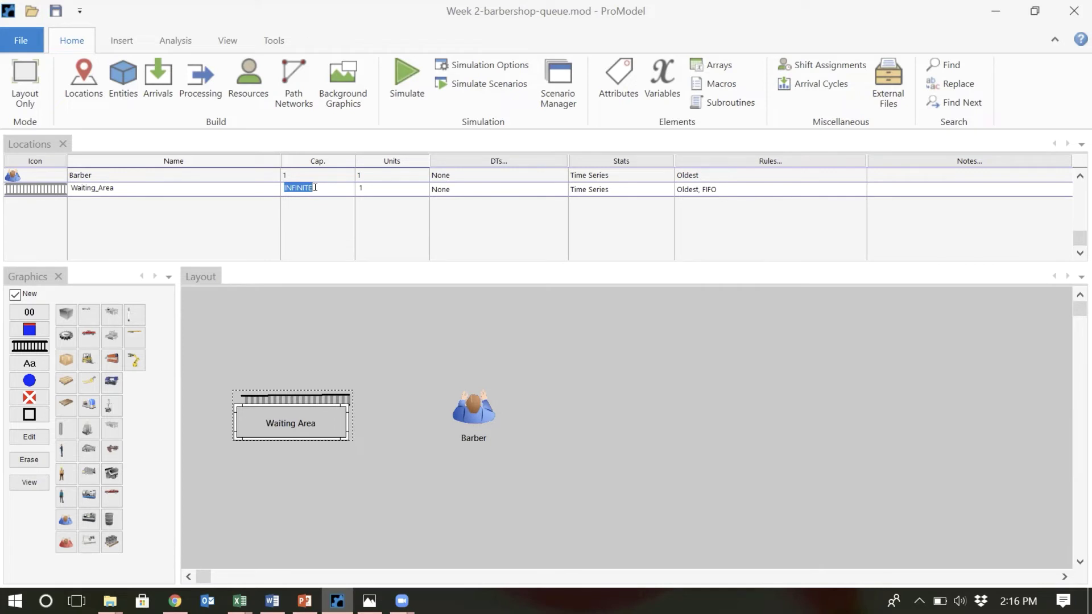
pyautogui.press('BackSpace')
pyautogui.write('1')
pyautogui.press('BackSpace')
pyautogui.write('INFINITE')
pyautogui.click(385, 352)
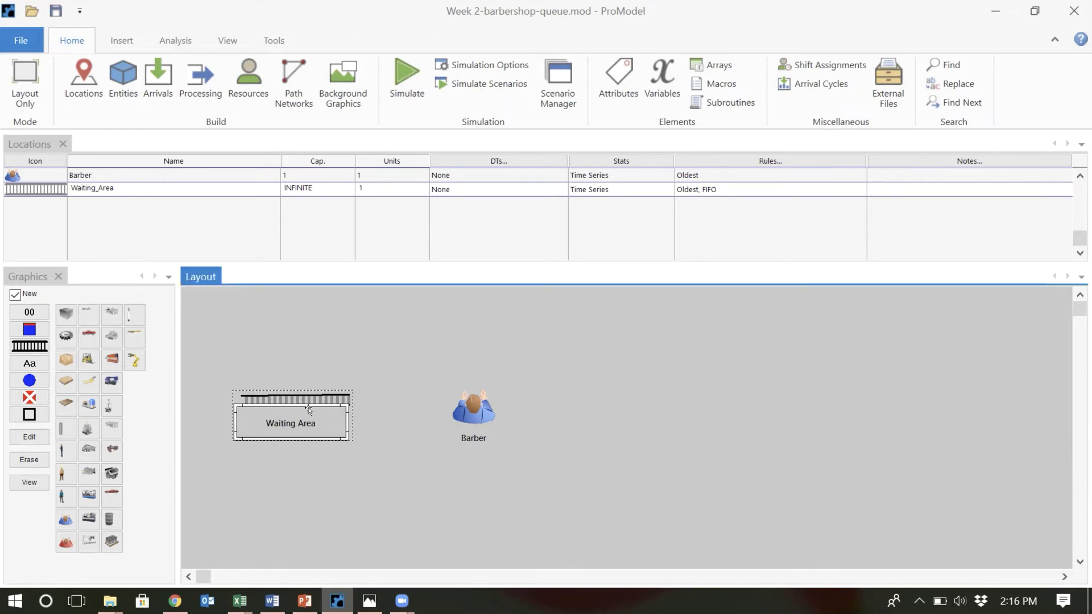
# Move the Waiting Area label further down so it sits clear of the queue graphic.
pyautogui.moveTo(314, 410); pyautogui.dragTo(315, 434)
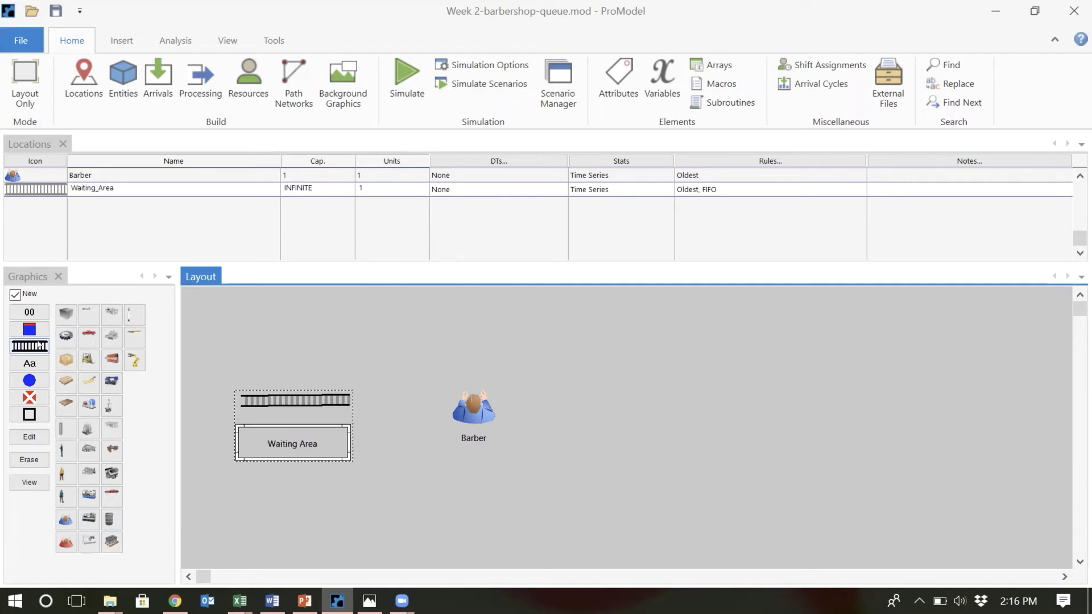
pyautogui.click(280, 399)
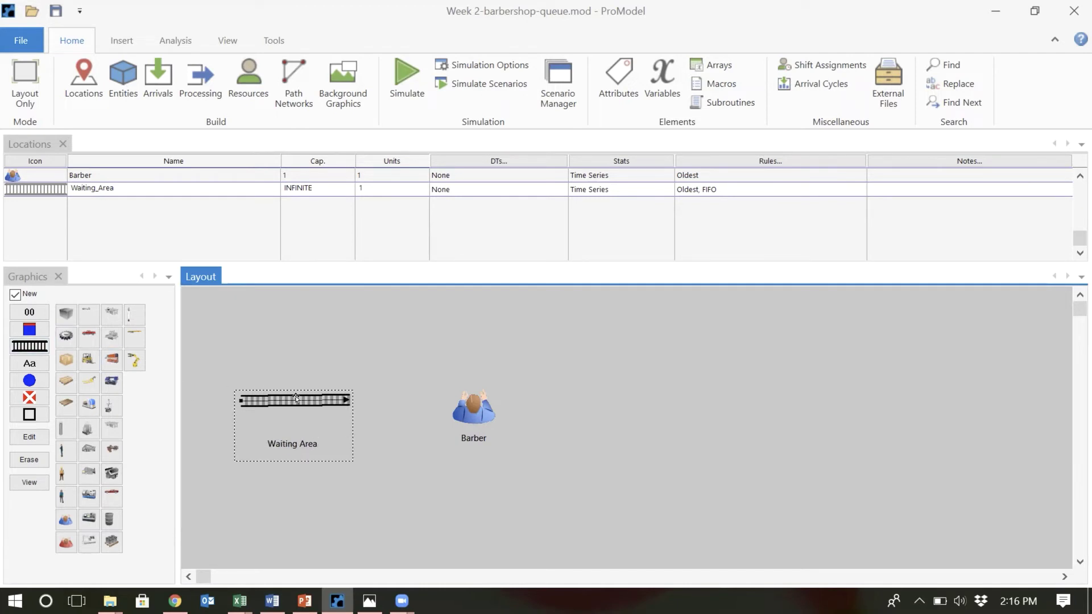
pyautogui.click(279, 444)
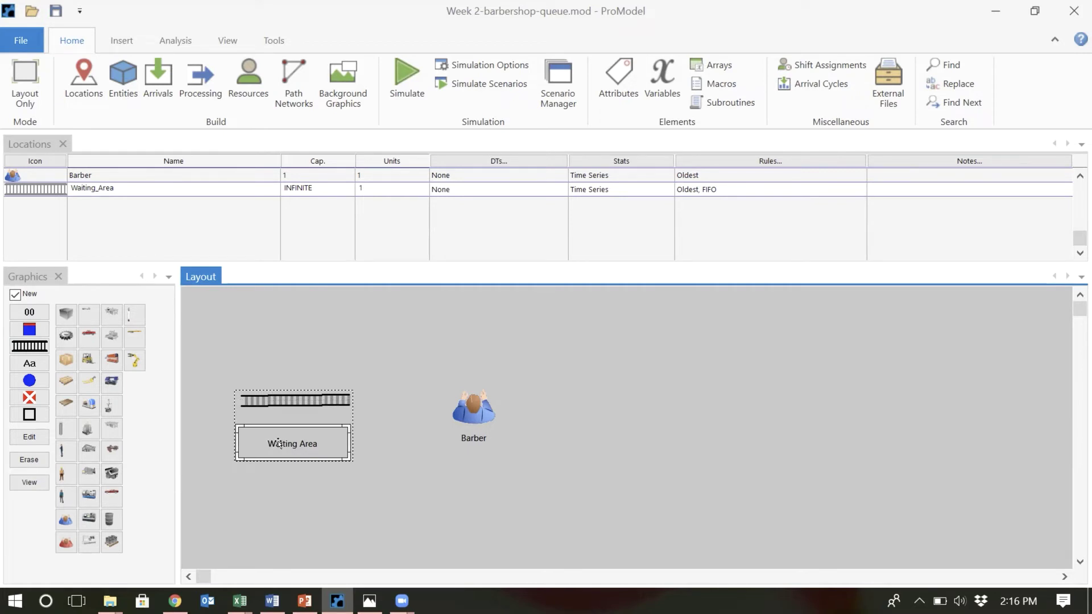
# Change the Waiting_Area graphic from a conveyor to a queue with a length of 10 feet.
pyautogui.click(298, 399)
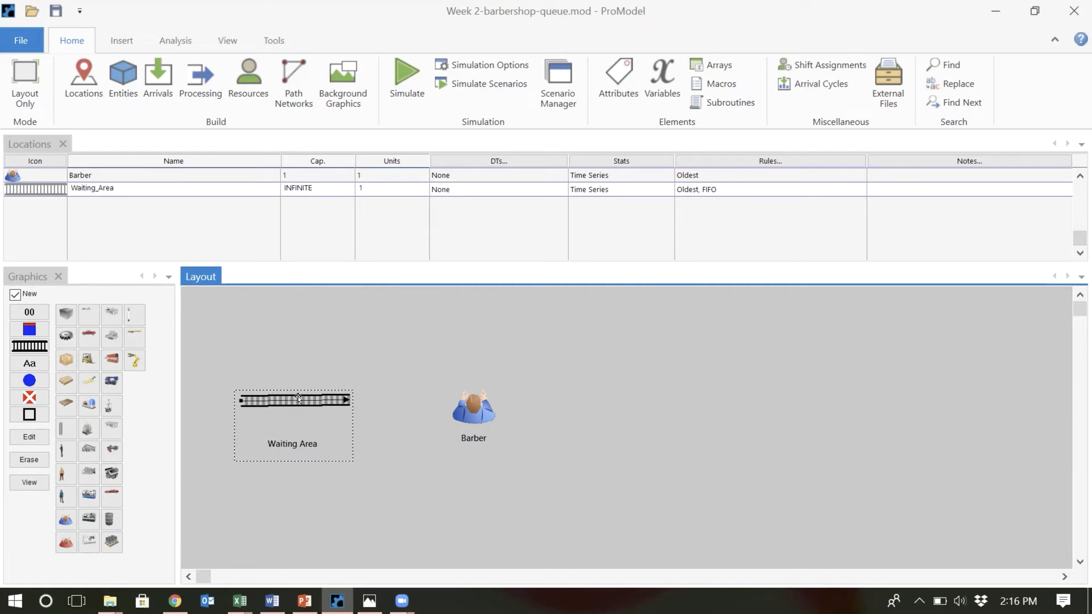
pyautogui.doubleClick(299, 398)
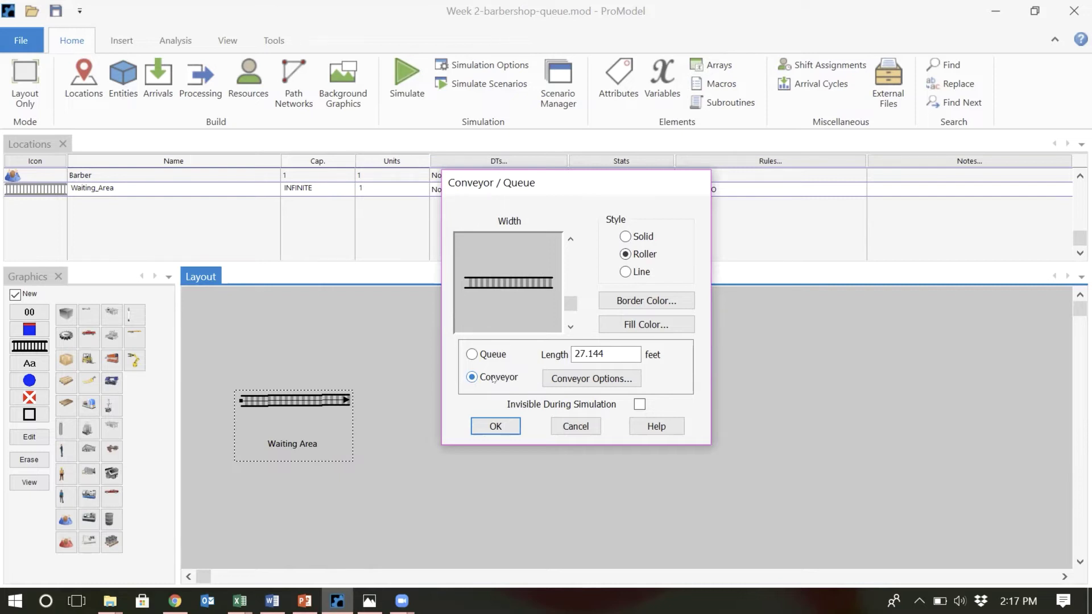
pyautogui.click(487, 353)
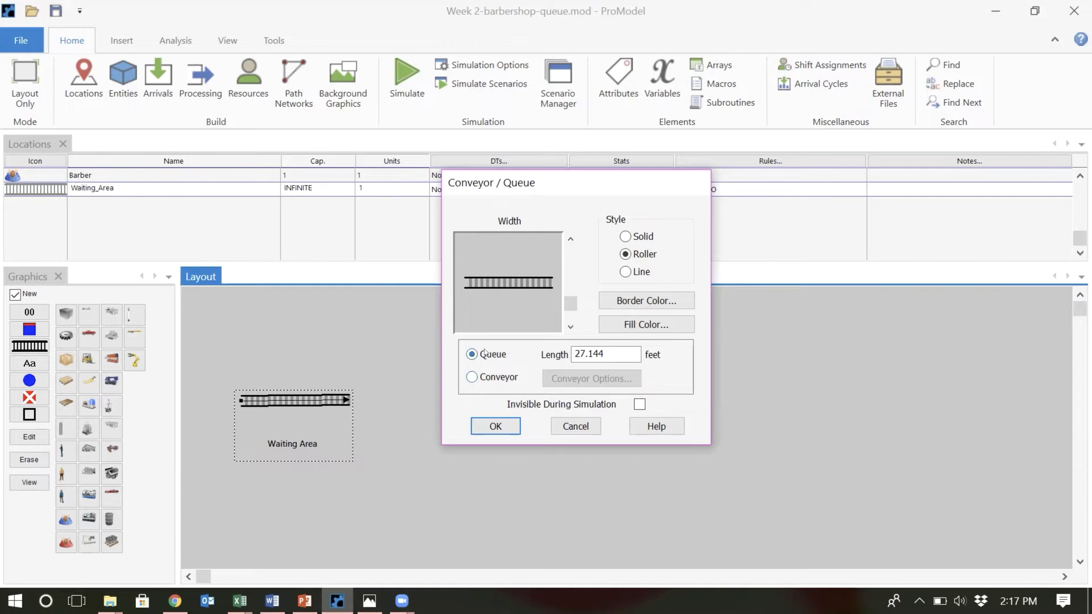
pyautogui.doubleClick(606, 345)
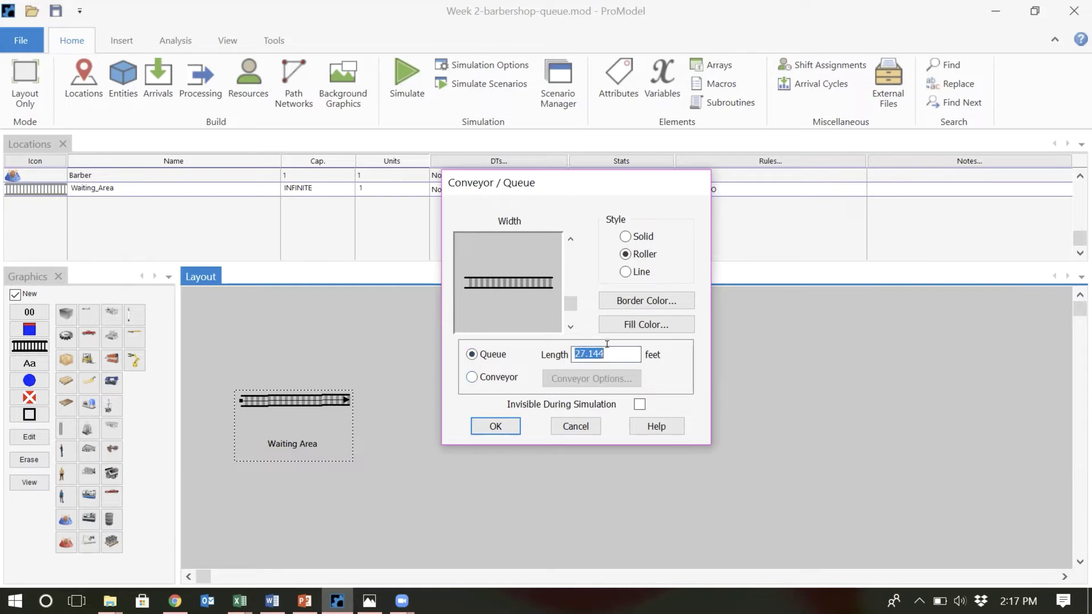
pyautogui.write('10')
pyautogui.click(503, 423)
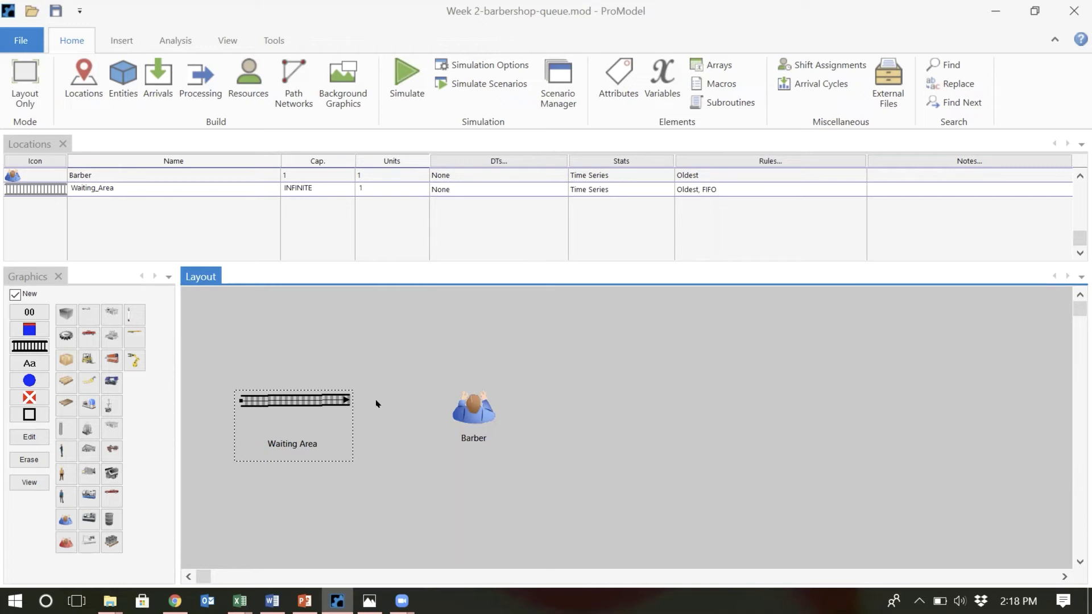
# Review the Waiting_Area graphic's conveyor/queue type and length settings without changing them.
pyautogui.doubleClick(287, 398)
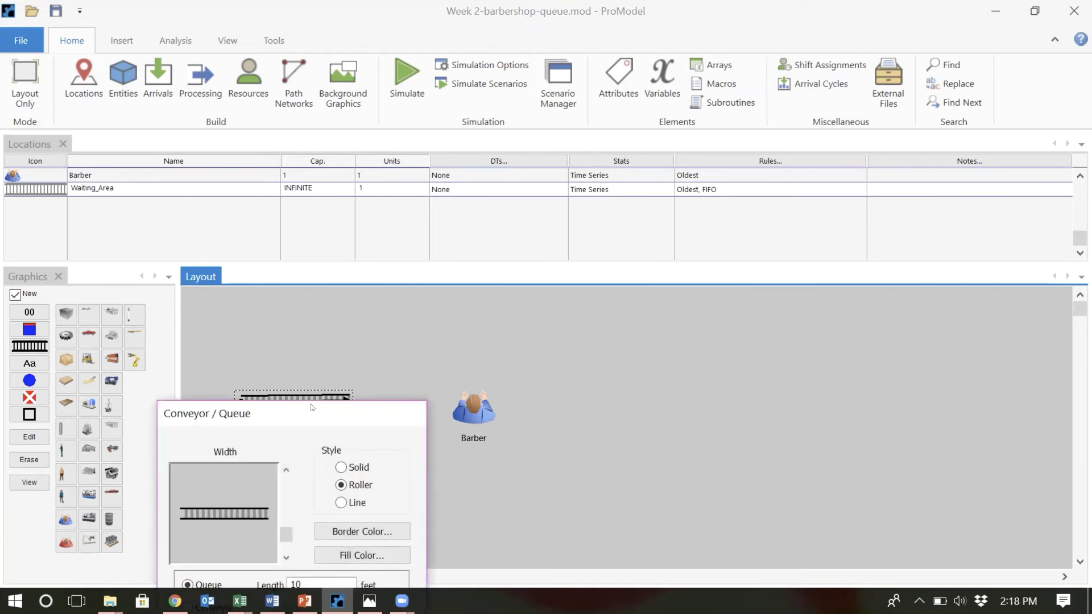
pyautogui.moveTo(312, 406); pyautogui.dragTo(392, 321)
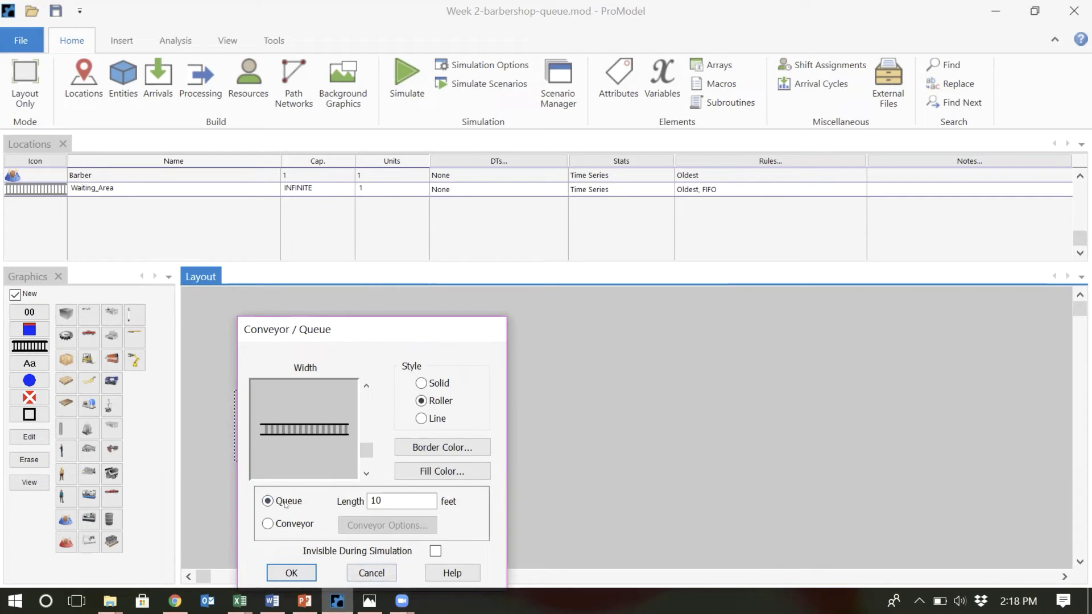
pyautogui.click(372, 575)
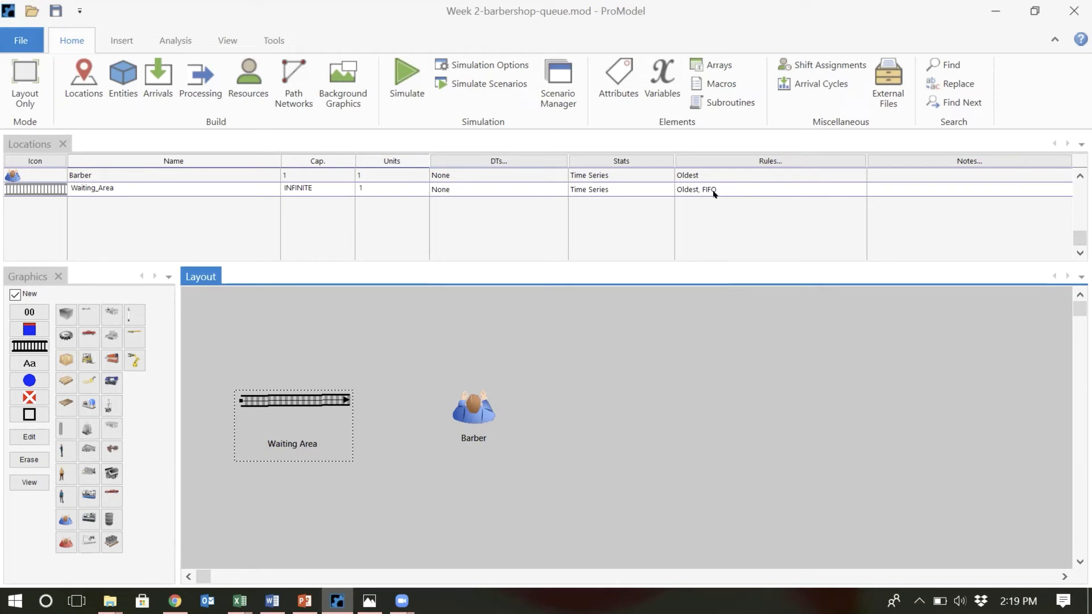
# Set the Waiting_Area decision rule for output queuing to No Queuing.
pyautogui.click(746, 160)
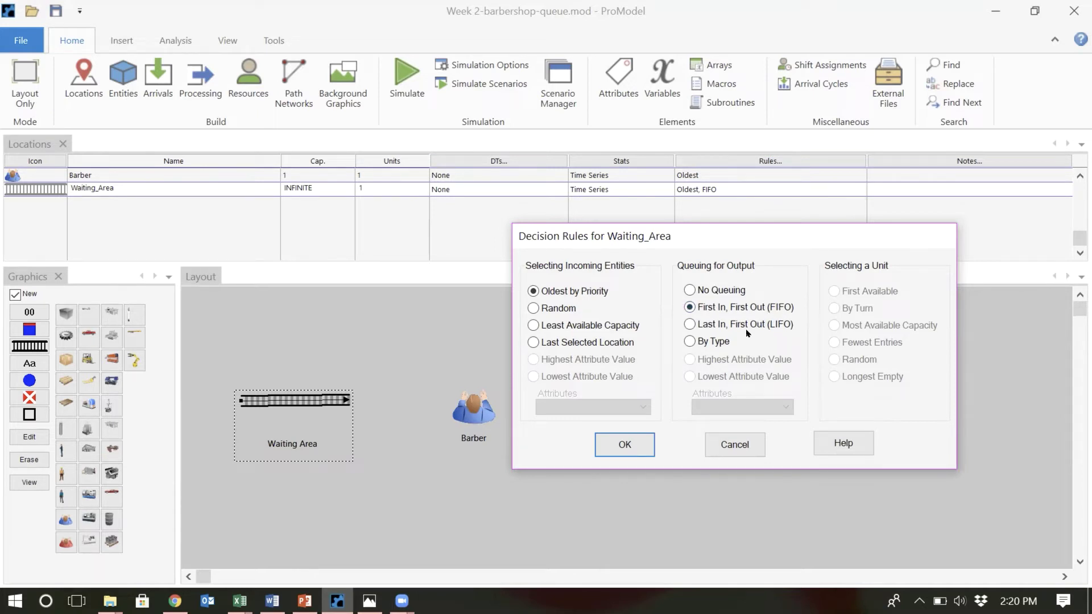
pyautogui.click(694, 325)
pyautogui.click(689, 289)
pyautogui.click(687, 311)
pyautogui.click(693, 290)
pyautogui.click(621, 447)
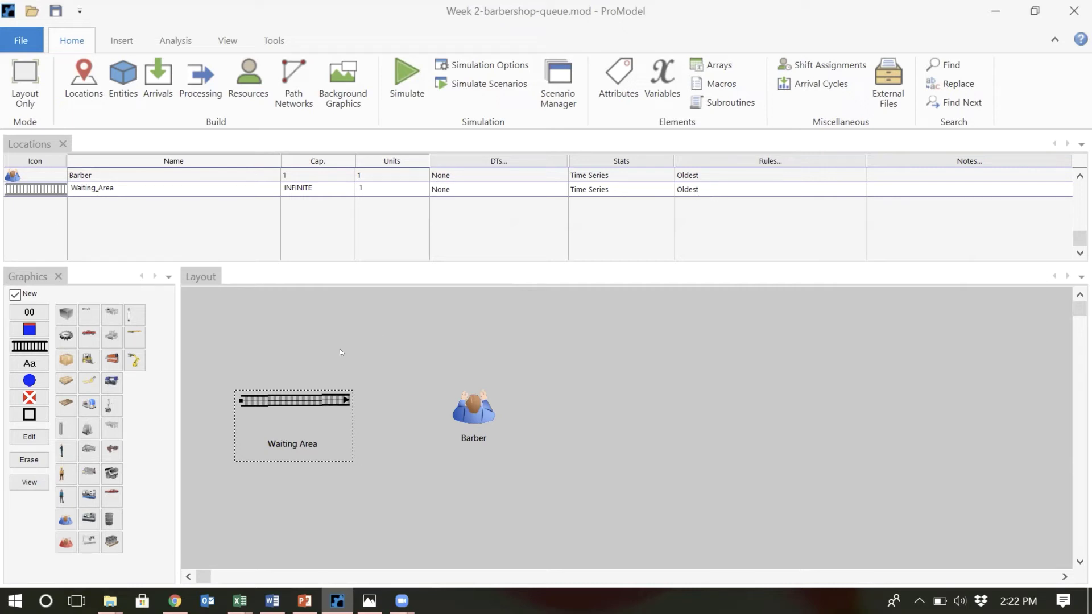
# Set the Waiting_Area decision rule for output queuing to First In, First Out (FIFO).
pyautogui.click(721, 189)
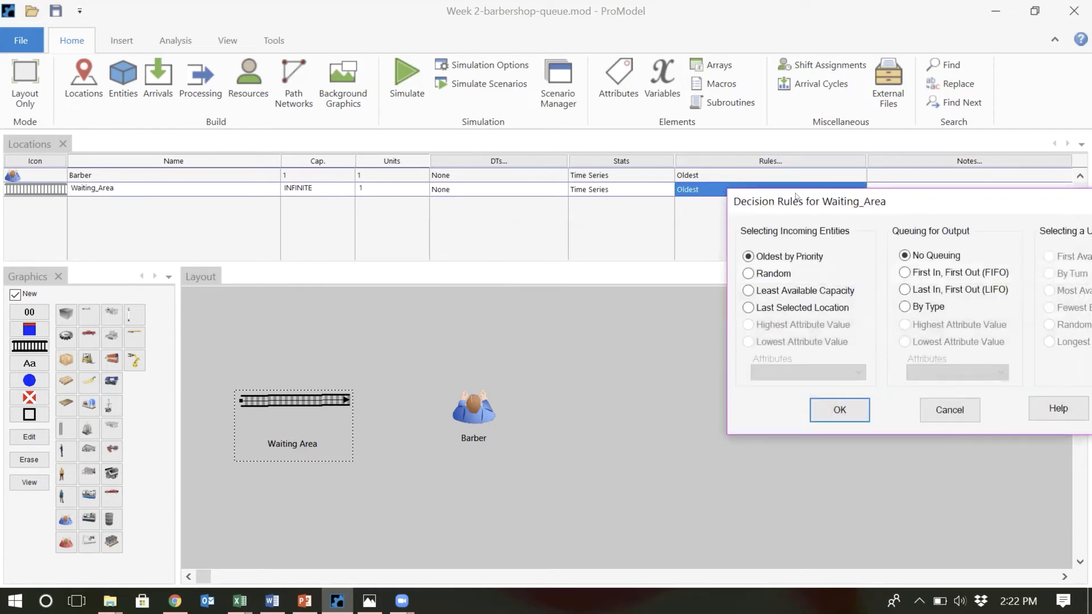
pyautogui.moveTo(796, 196); pyautogui.dragTo(453, 215)
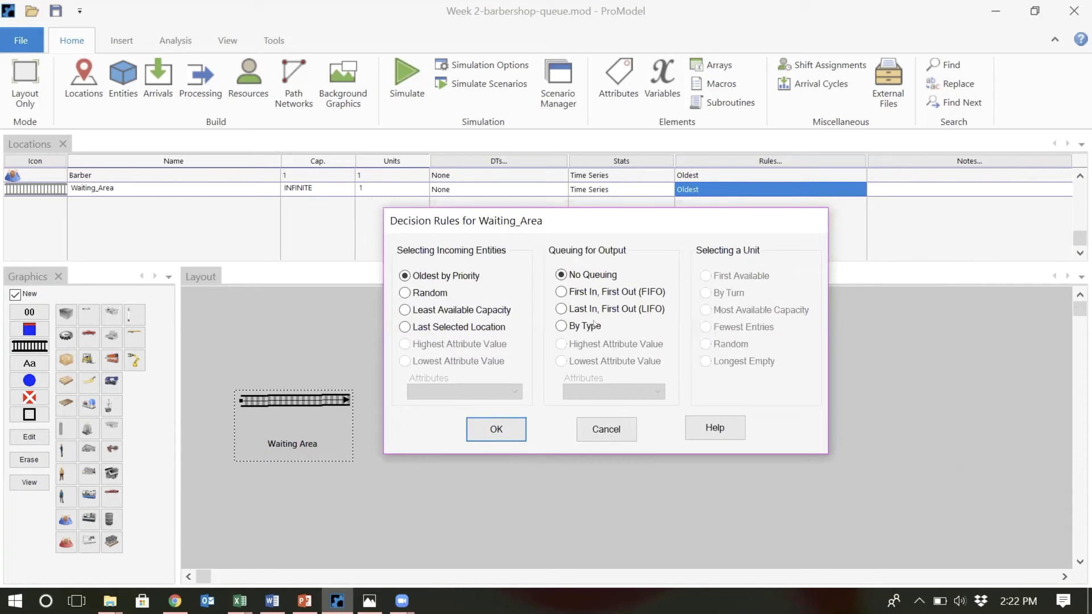
pyautogui.click(614, 289)
pyautogui.click(496, 429)
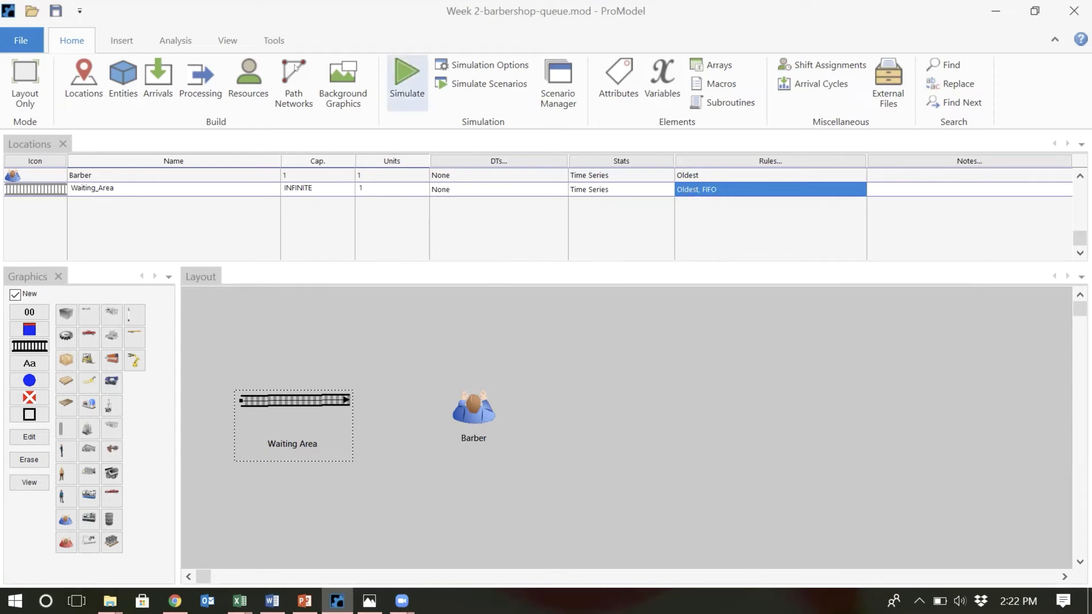
# Save the queue model and try to run its simulation.
pyautogui.click(51, 13)
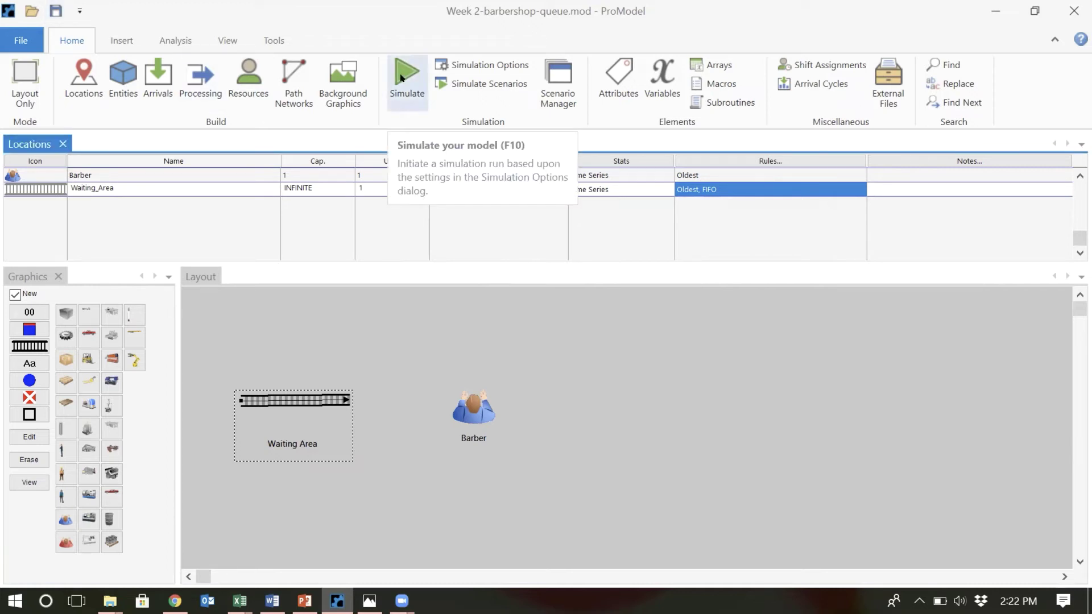
pyautogui.click(400, 78)
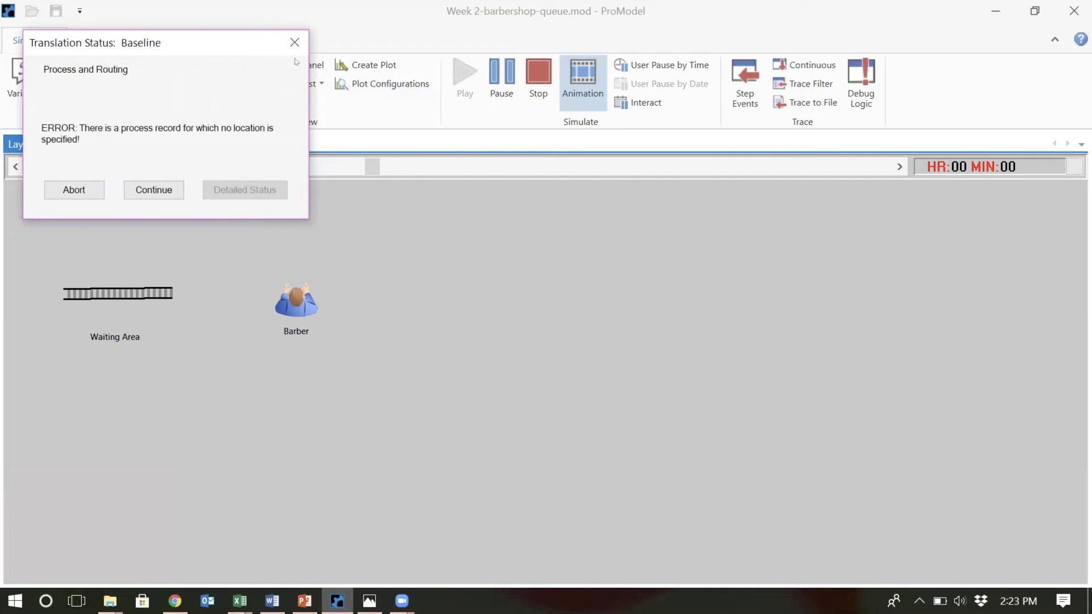
pyautogui.click(295, 42)
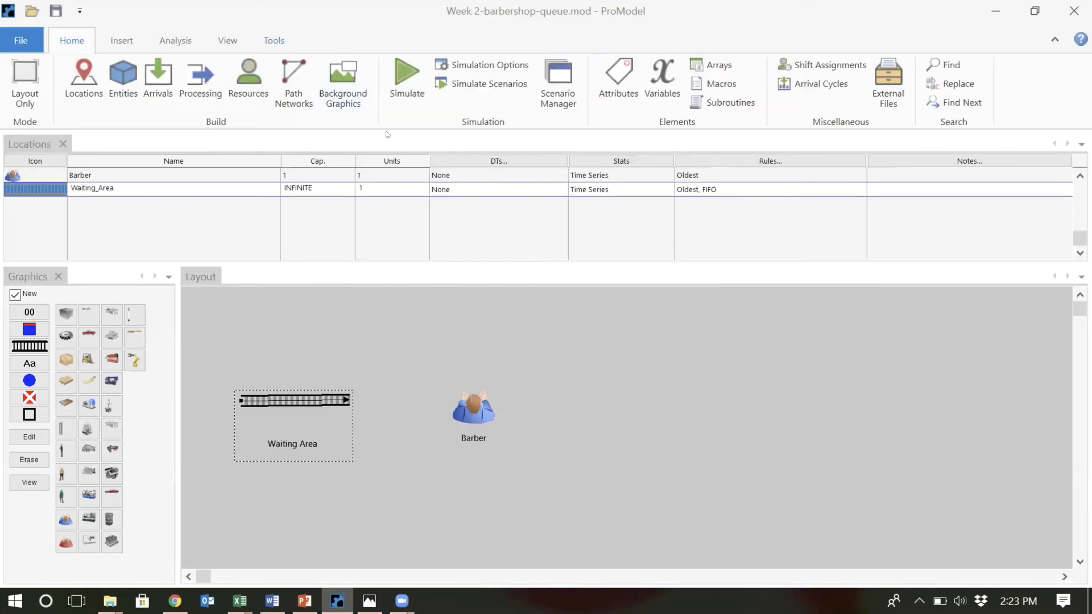
# Review the Waiting_Area decision rules without changing them and try running the simulation again.
pyautogui.click(704, 187)
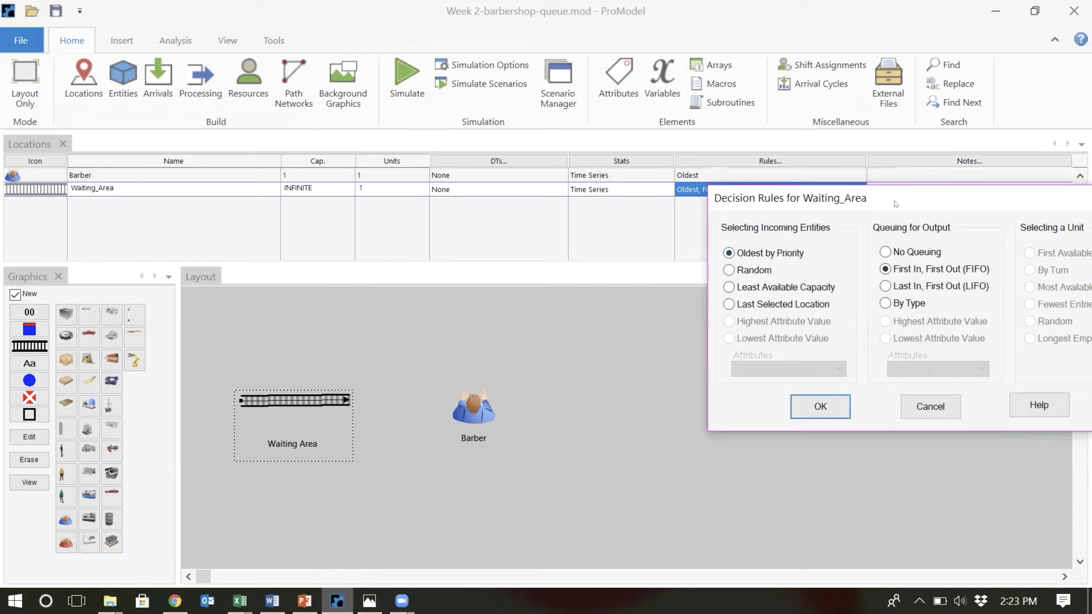
pyautogui.moveTo(879, 205); pyautogui.dragTo(678, 205)
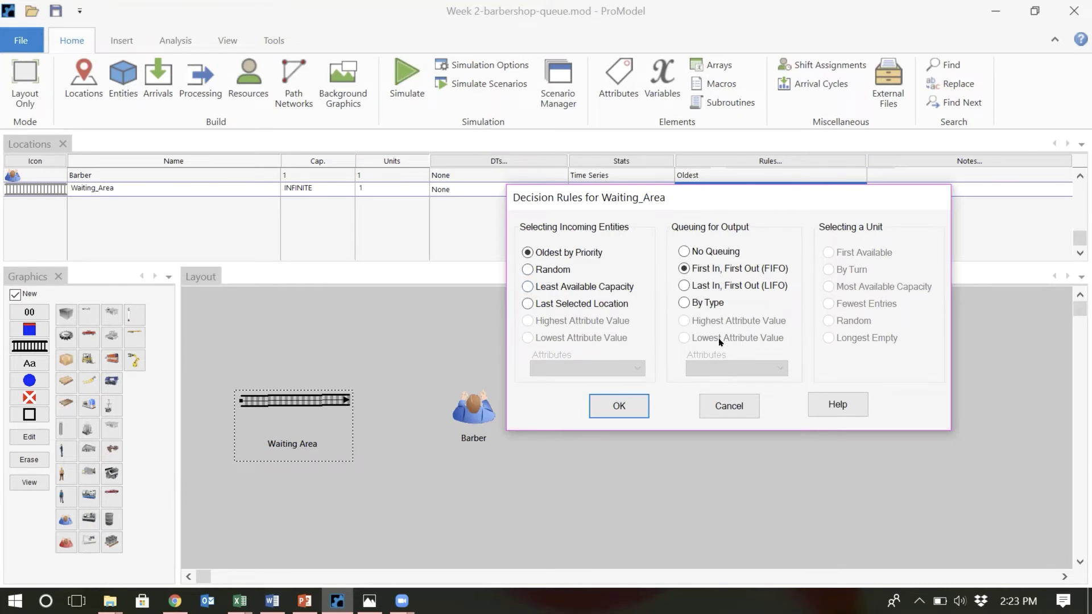
pyautogui.click(704, 406)
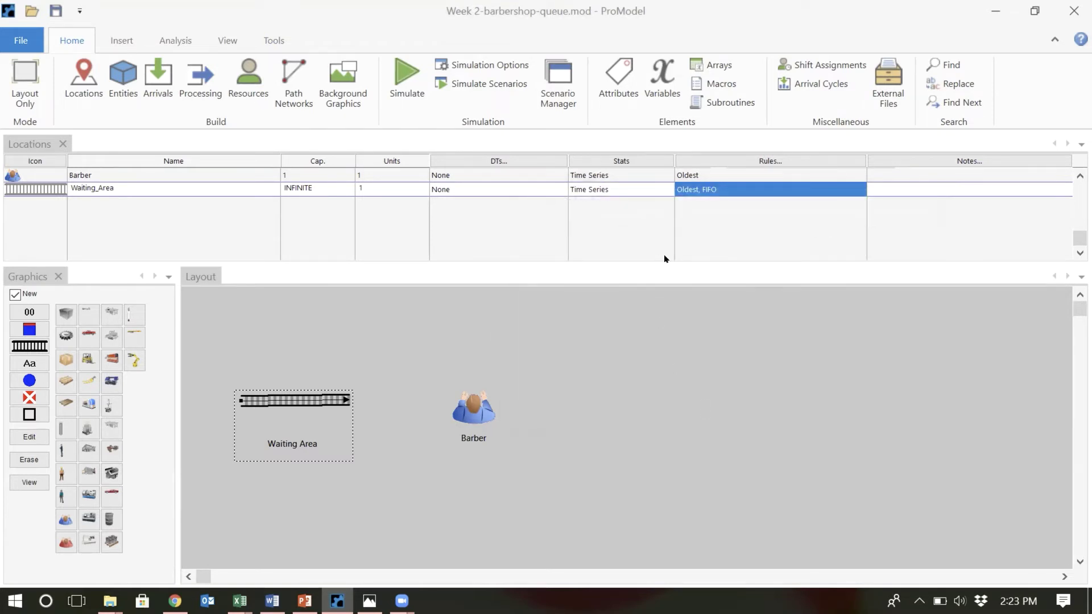
pyautogui.click(396, 88)
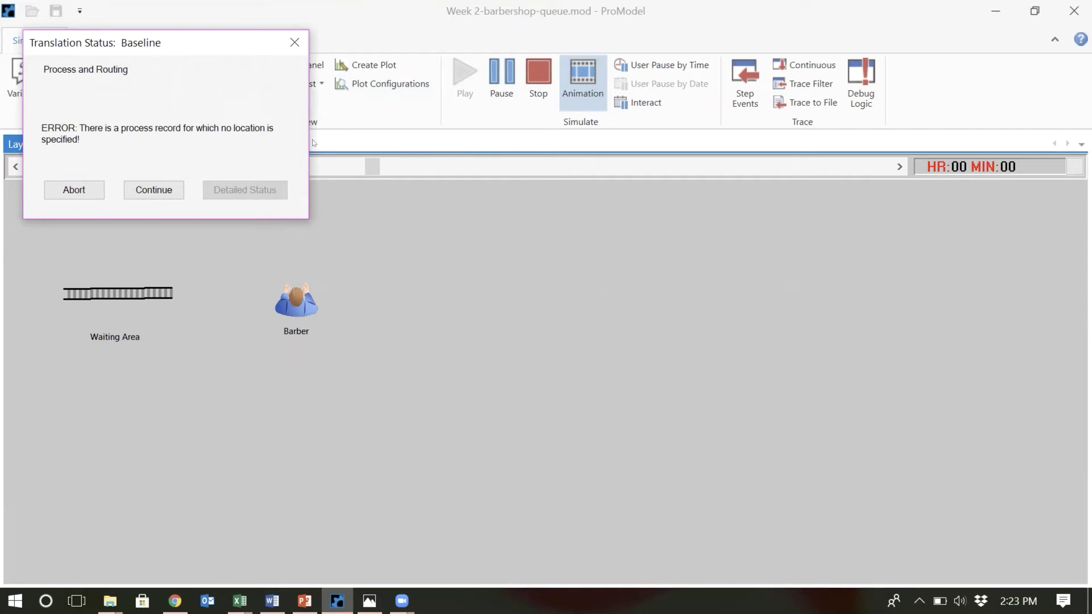
pyautogui.press('Escape')
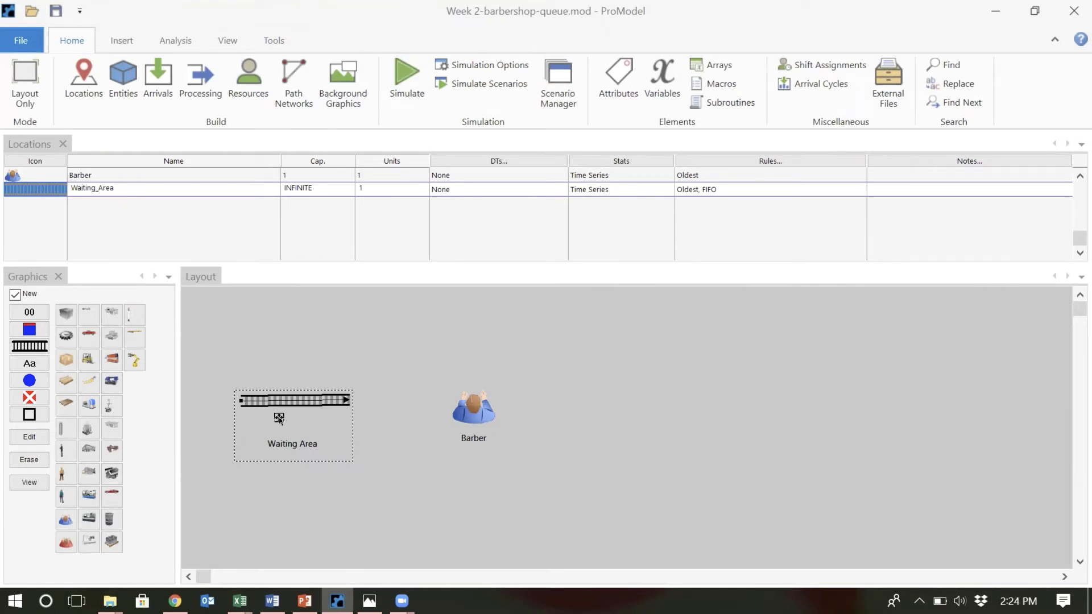
# Set the location of the Customer arrivals to Waiting_Area.
pyautogui.click(160, 82)
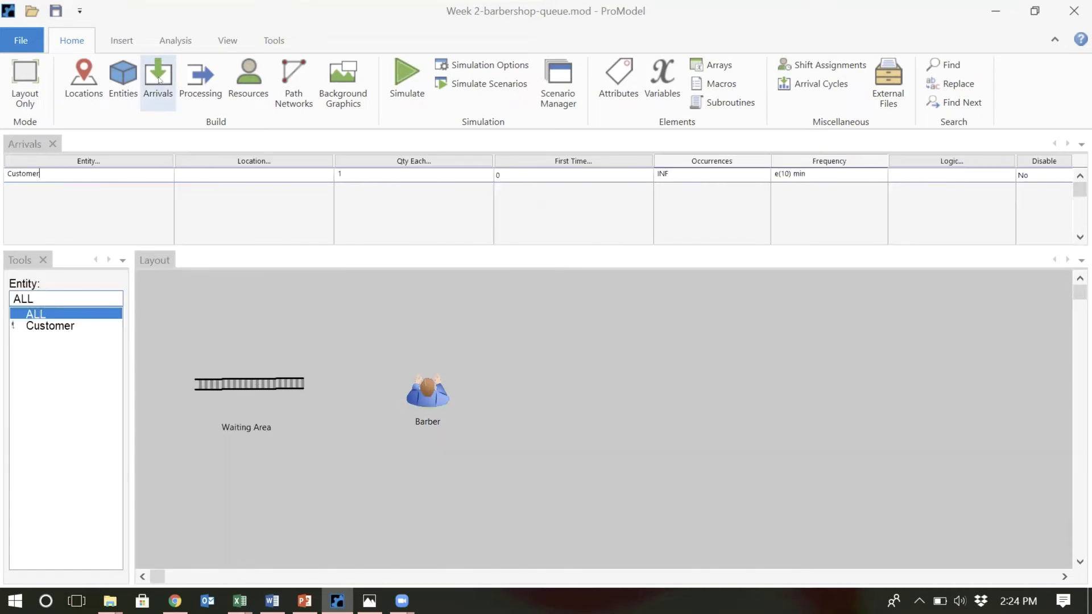
pyautogui.click(250, 160)
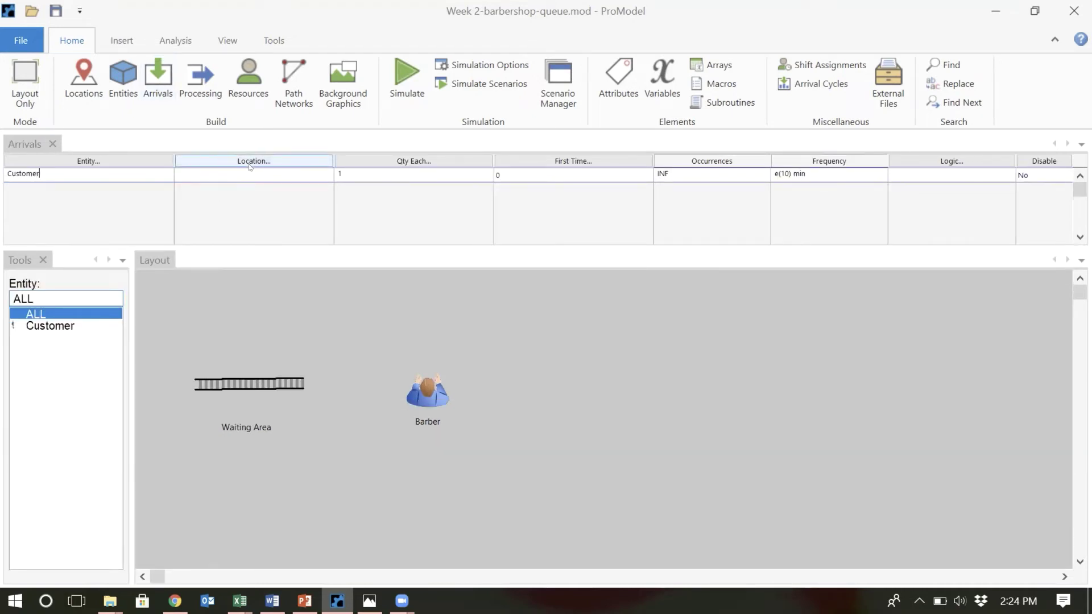
pyautogui.click(250, 160)
pyautogui.doubleClick(250, 216)
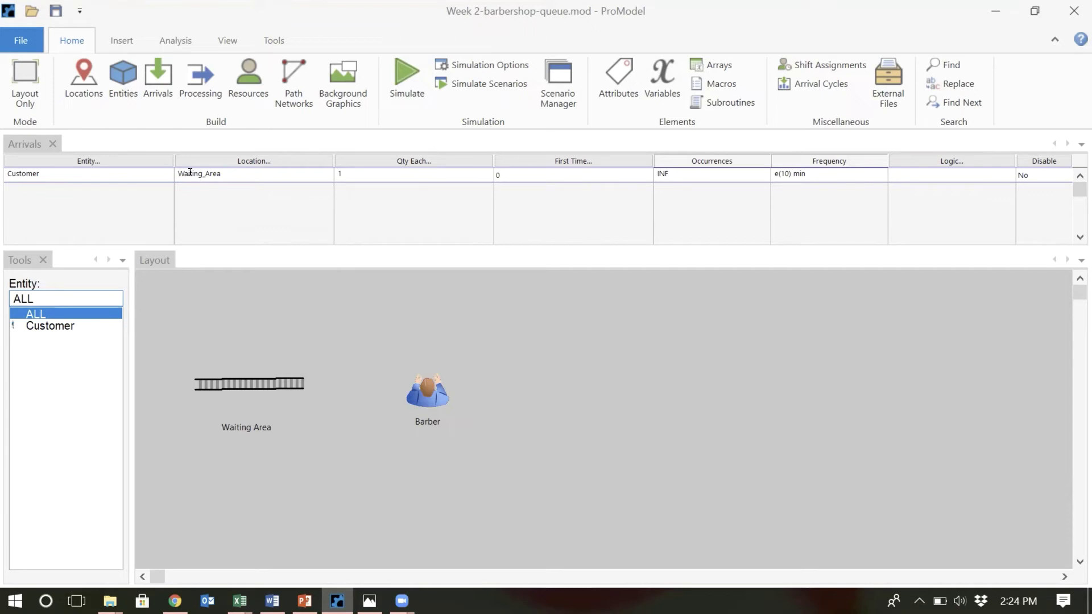
# Change the location of the first Customer process, the one routed to Barber, to Waiting_Area.
pyautogui.click(213, 83)
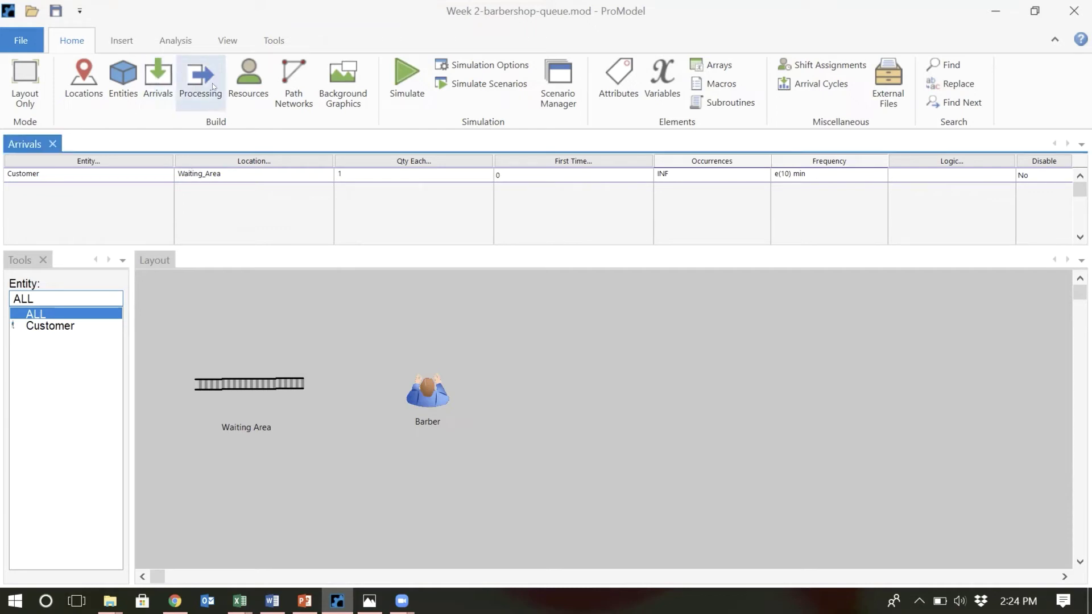
pyautogui.click(224, 163)
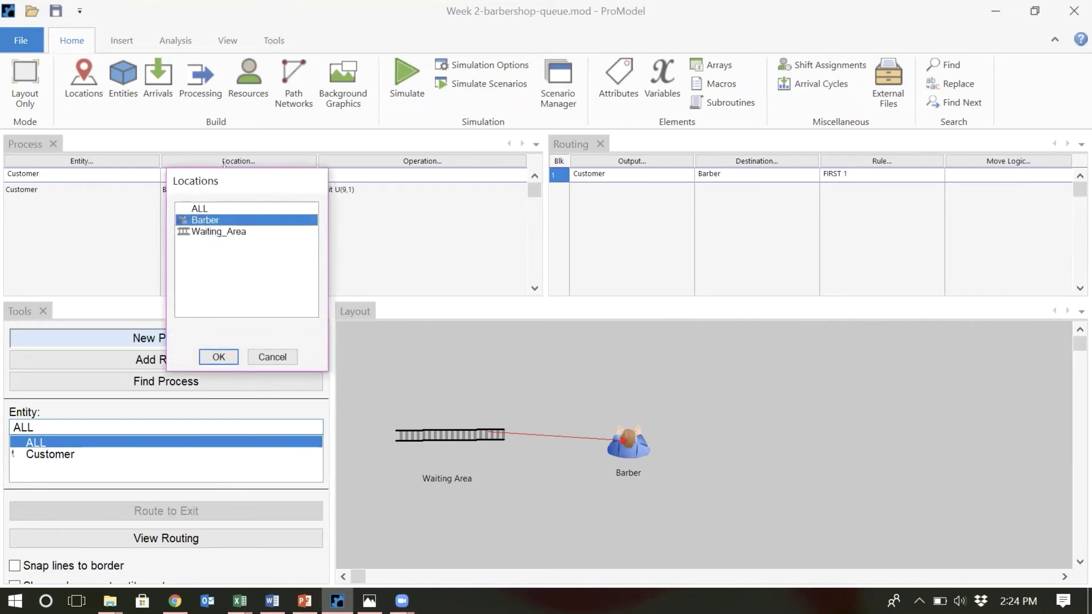
pyautogui.doubleClick(223, 230)
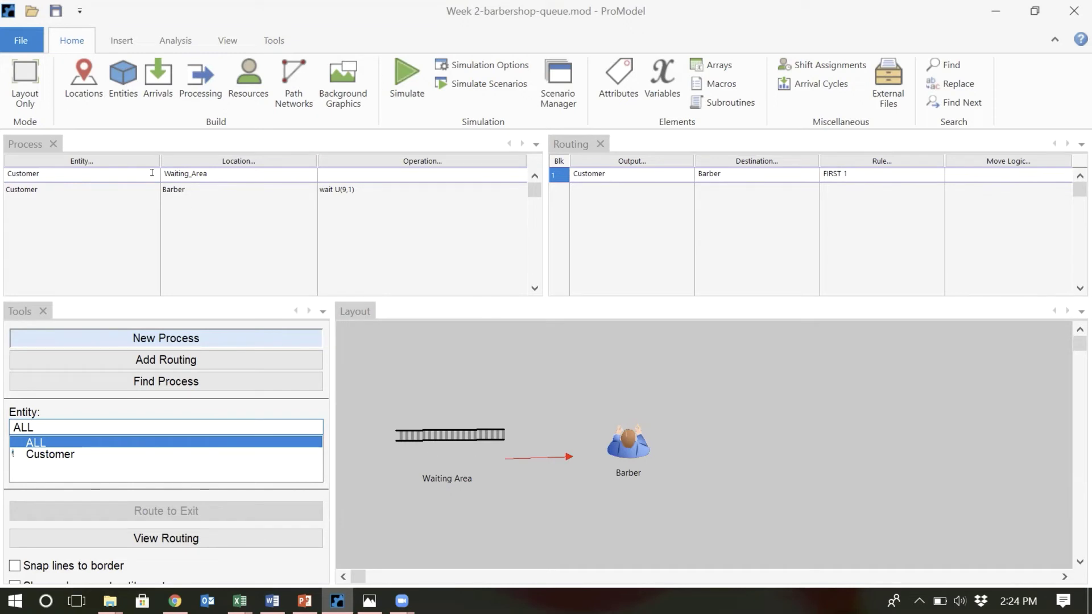
pyautogui.click(158, 79)
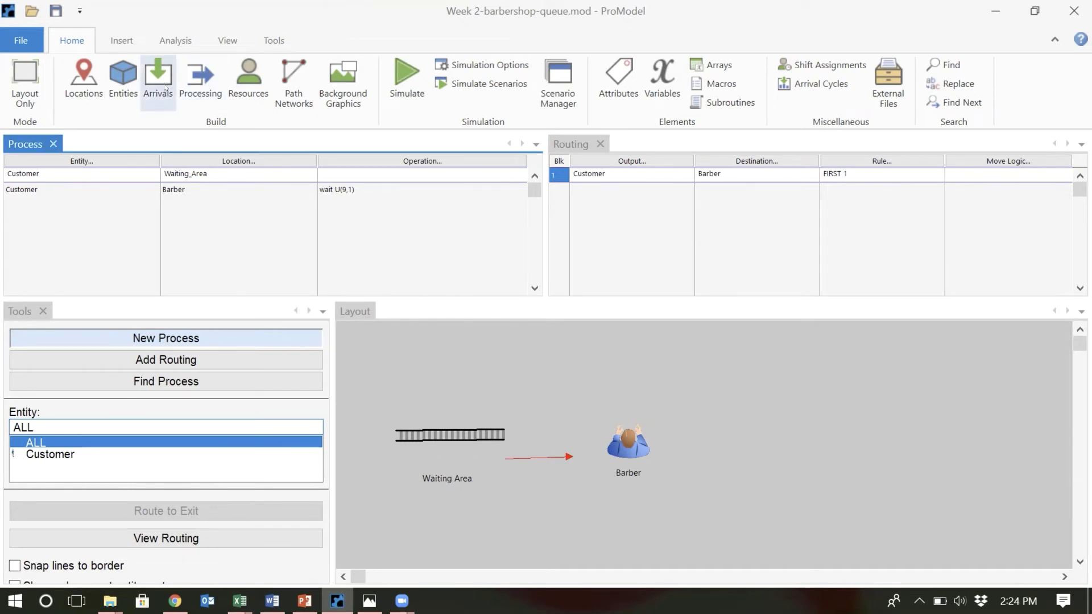
pyautogui.click(200, 80)
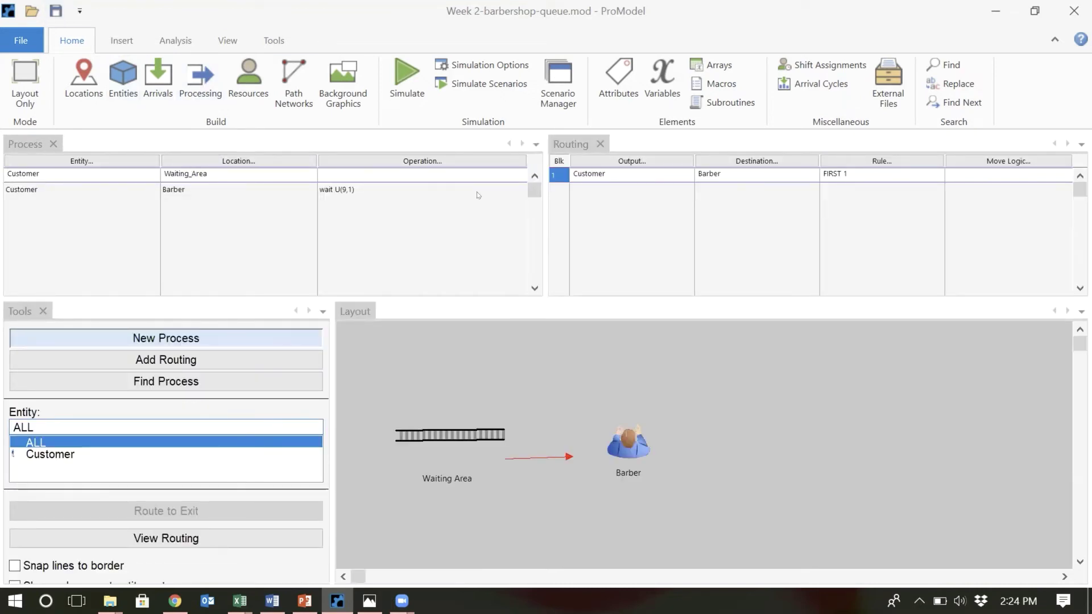
# Run the repaired FIFO queue model's simulation with animation turned off and open its results.
pyautogui.click(404, 87)
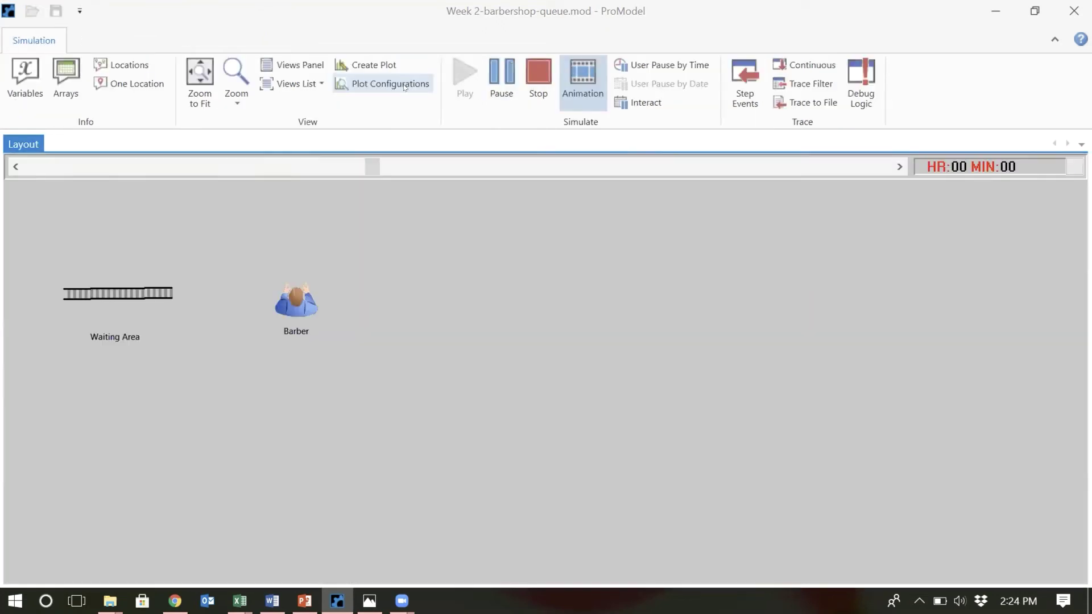
pyautogui.click(574, 85)
pyautogui.click(527, 357)
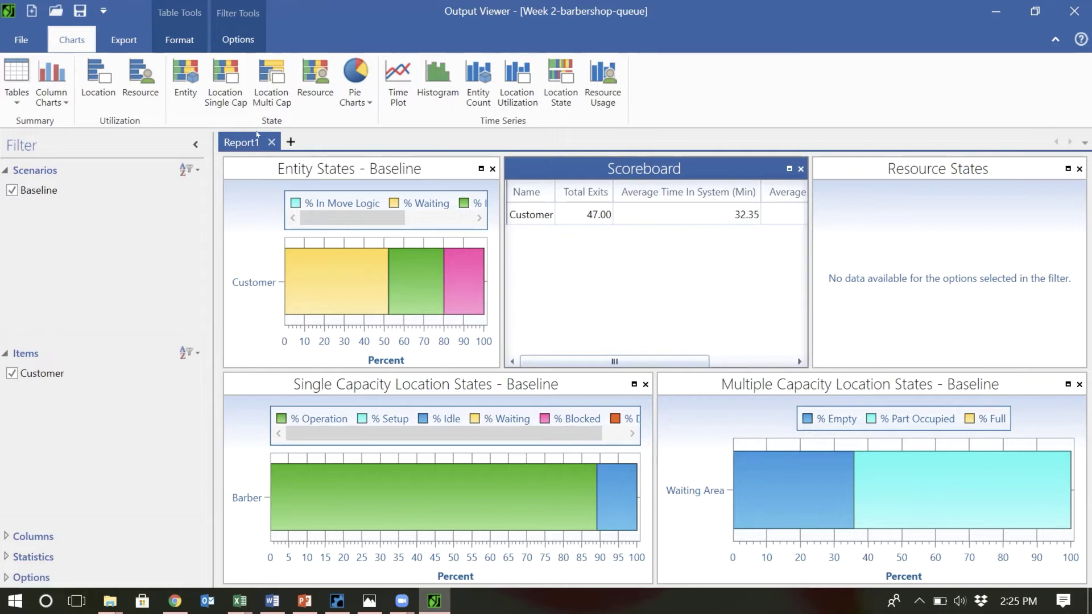
# Show the Entity Summary table for the FIFO run and examine the Customer's average waiting, operation and blocked times.
pyautogui.click(12, 78)
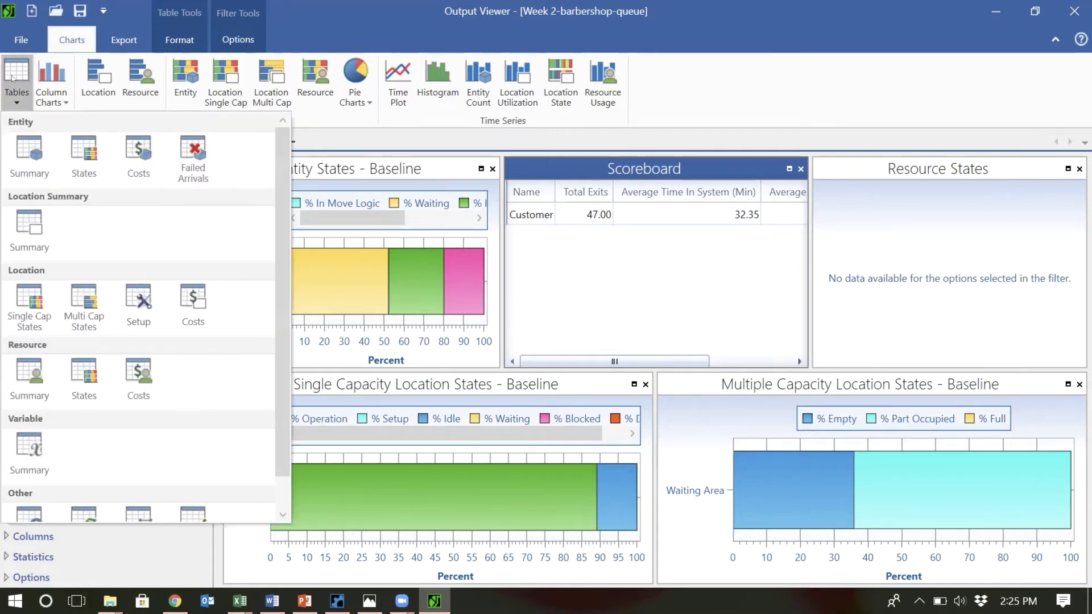
pyautogui.click(23, 151)
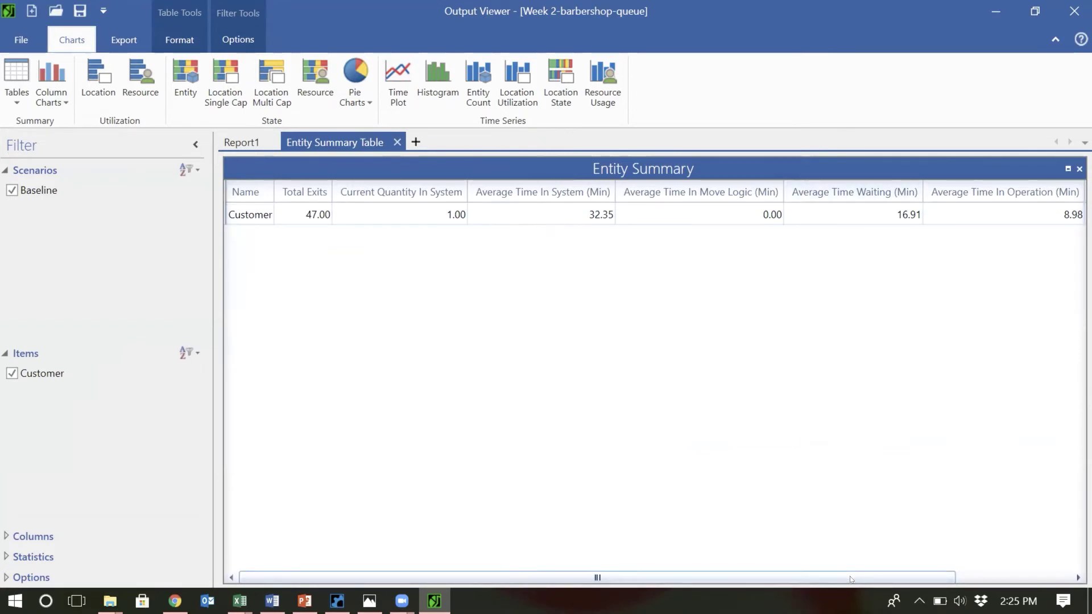
pyautogui.moveTo(850, 579); pyautogui.dragTo(1075, 559)
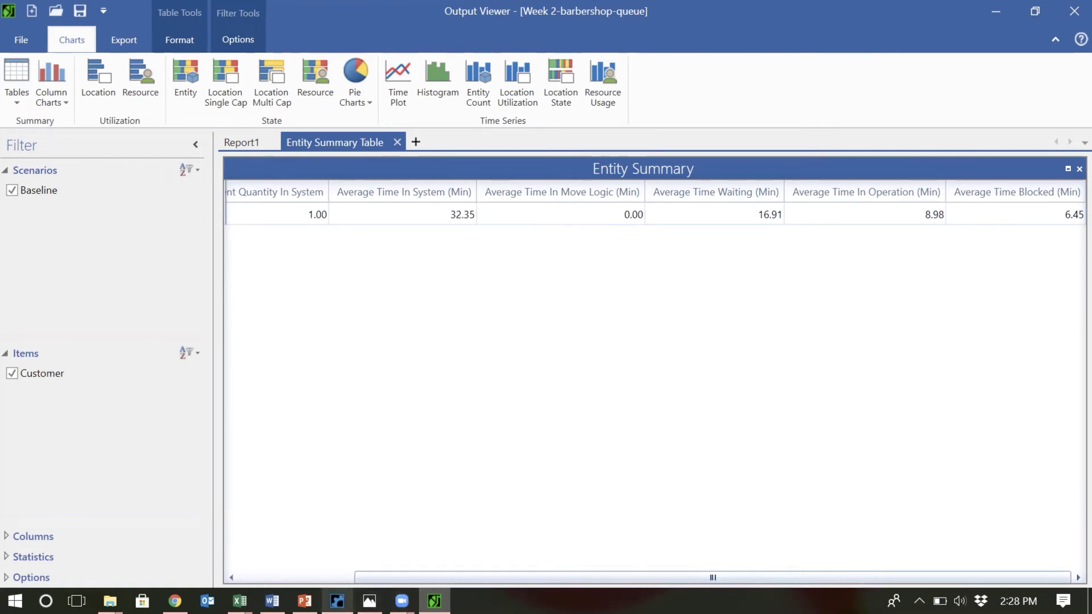
# Return to ProModel and set the Waiting_Area decision rule for output queuing to No Queuing.
pyautogui.click(337, 600)
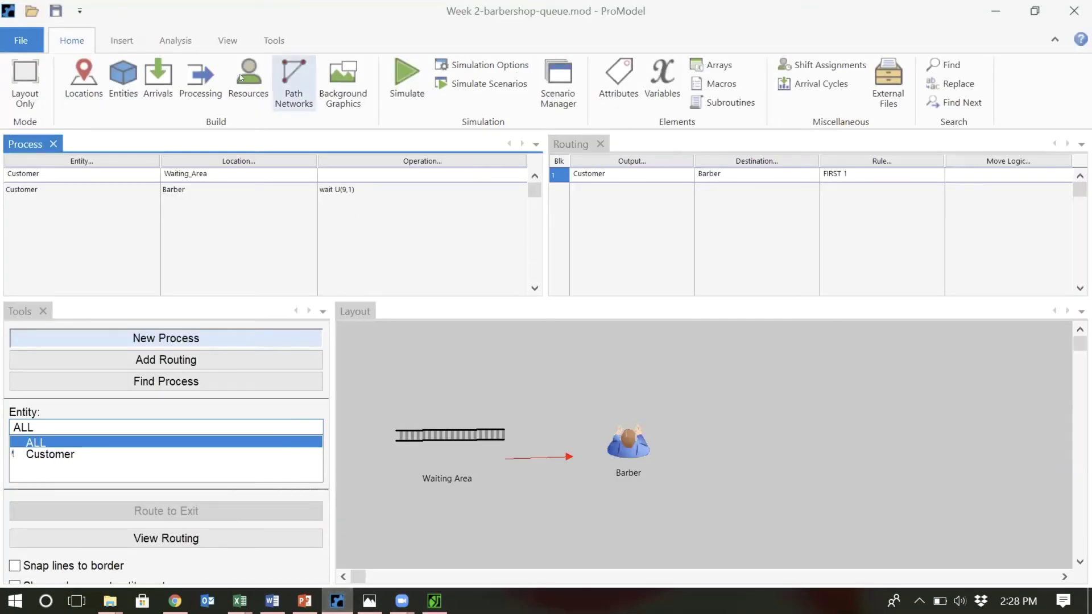
pyautogui.click(91, 85)
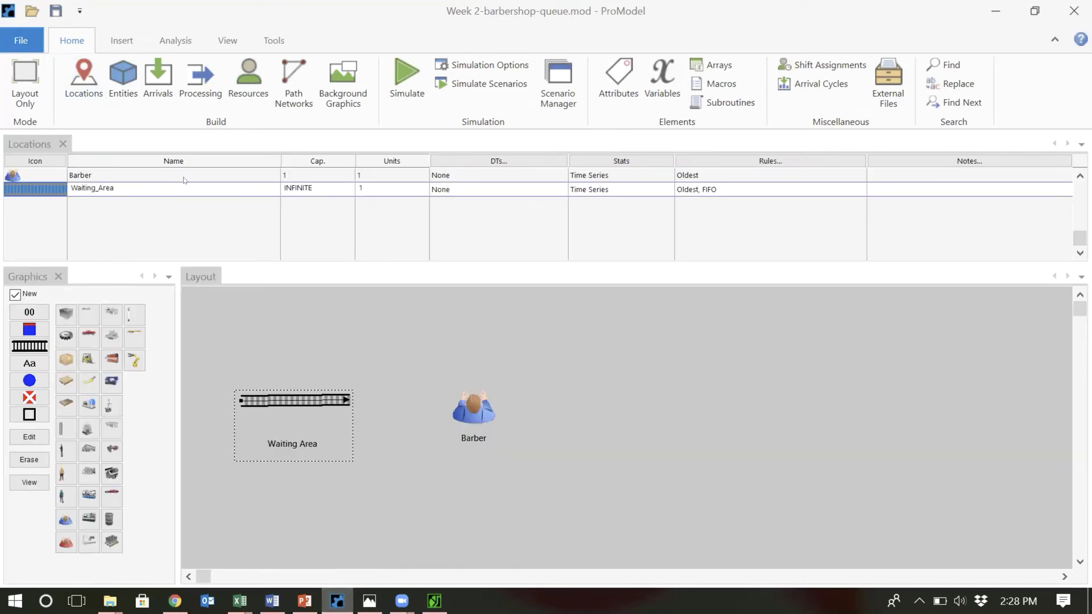
pyautogui.click(721, 190)
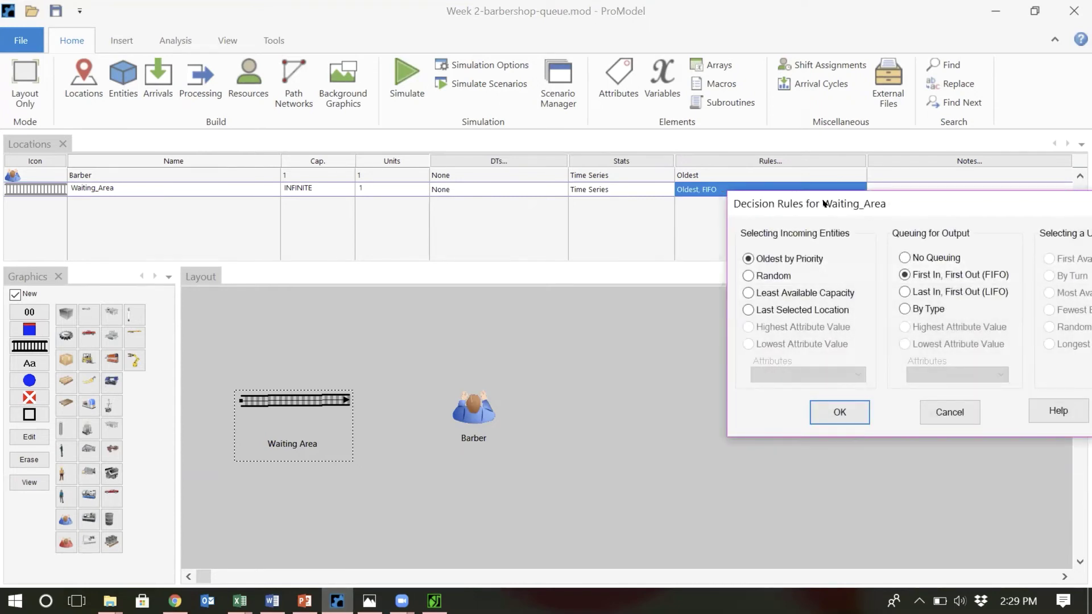
pyautogui.moveTo(824, 203); pyautogui.dragTo(565, 245)
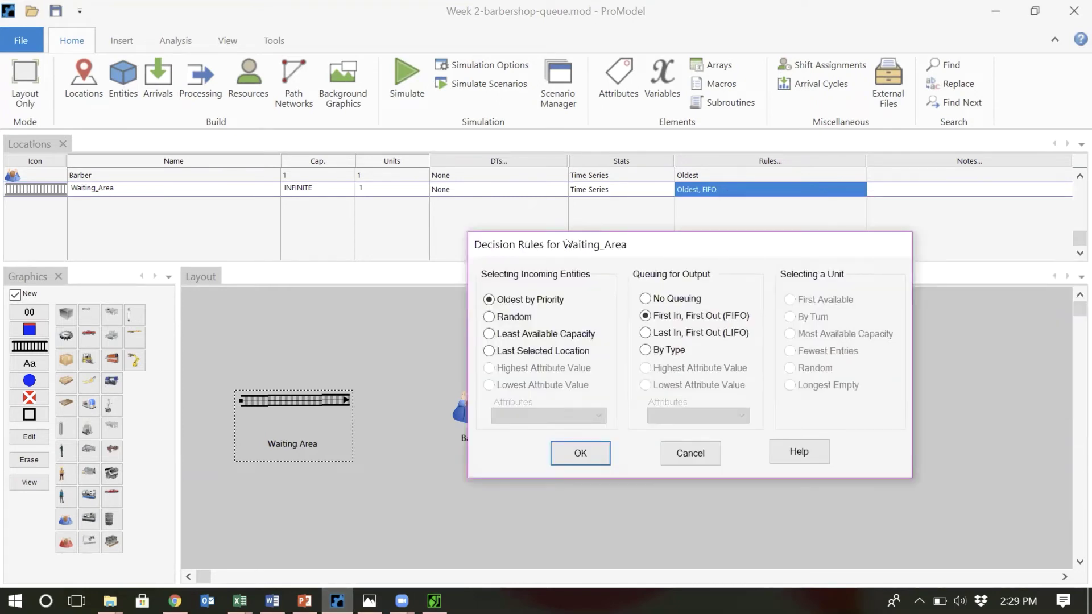
pyautogui.click(676, 297)
pyautogui.click(580, 452)
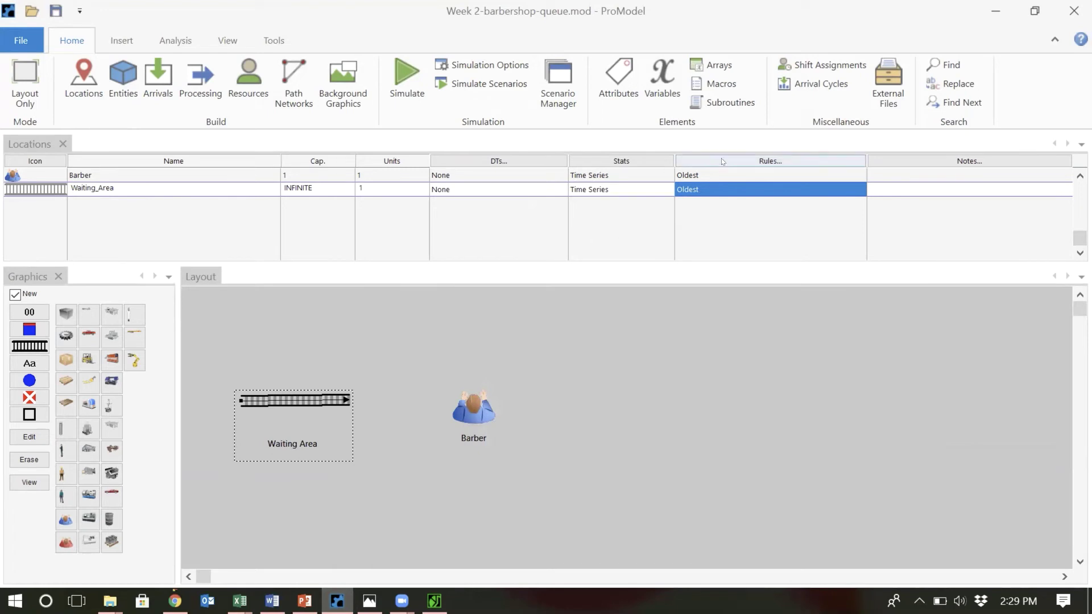
pyautogui.doubleClick(720, 188)
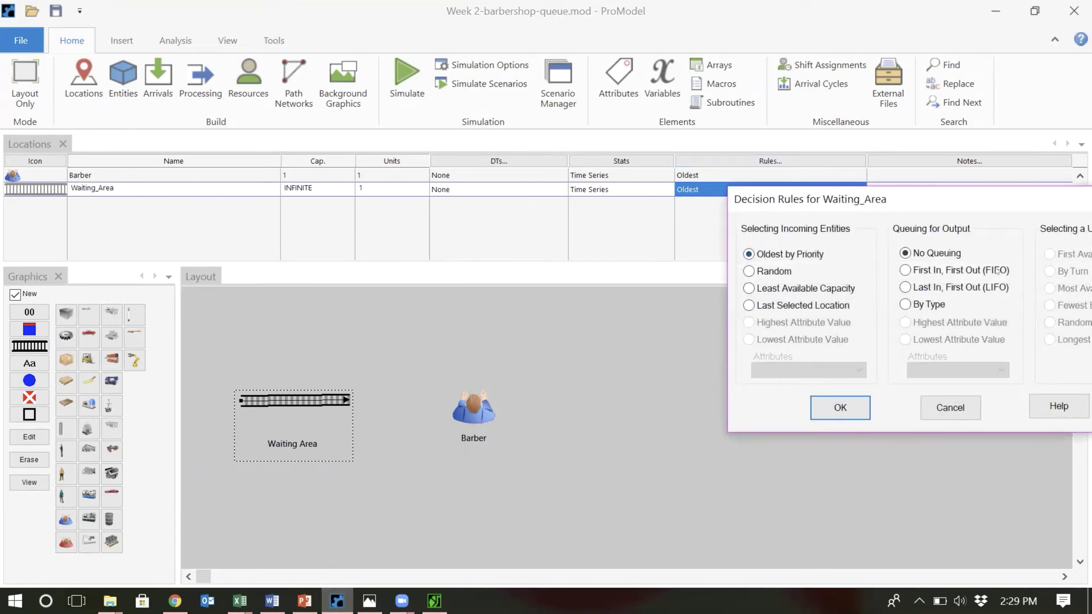
pyautogui.click(830, 399)
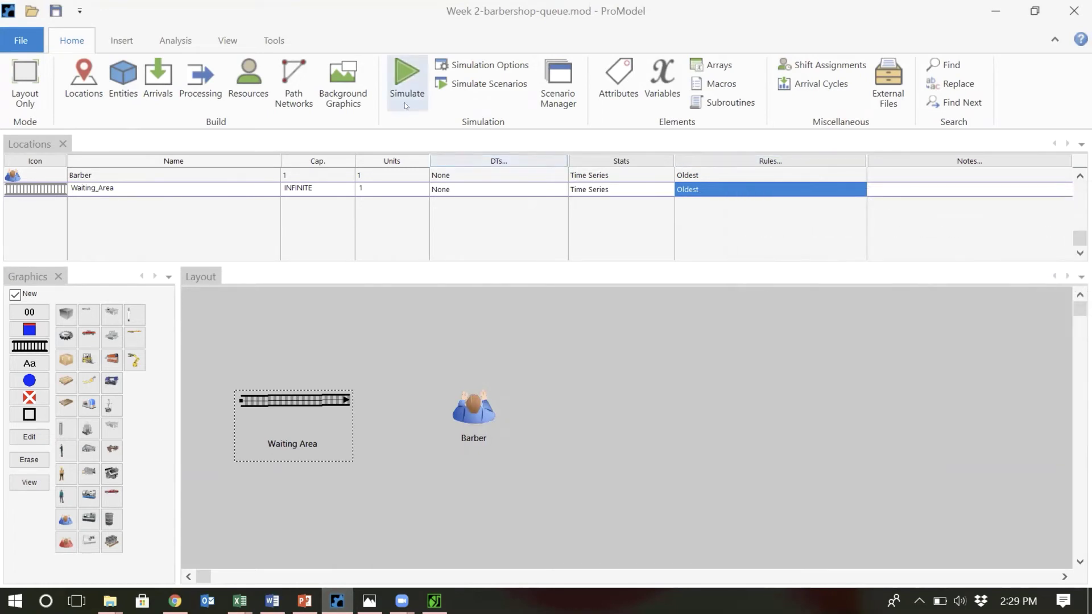
# Simulate the model with the No Queuing rule, animation turned off, and open the results.
pyautogui.click(406, 85)
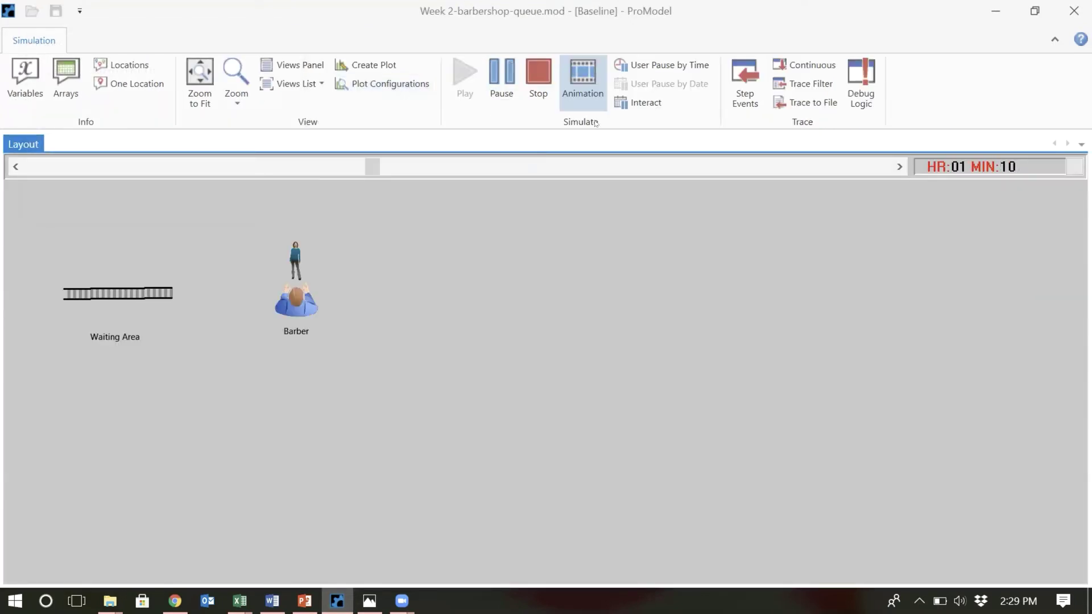
pyautogui.click(576, 105)
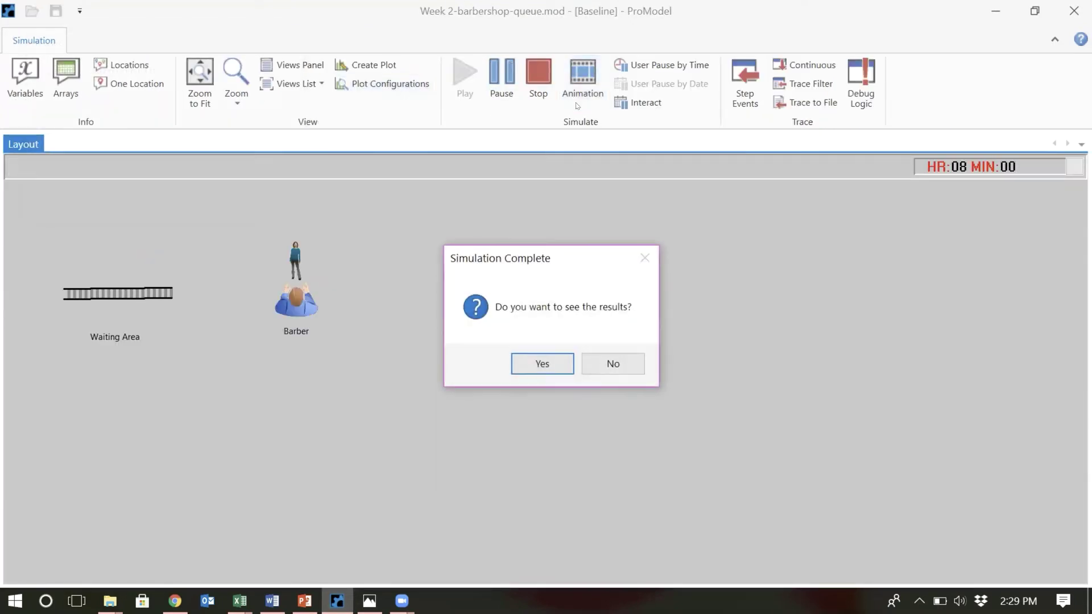
pyautogui.click(540, 367)
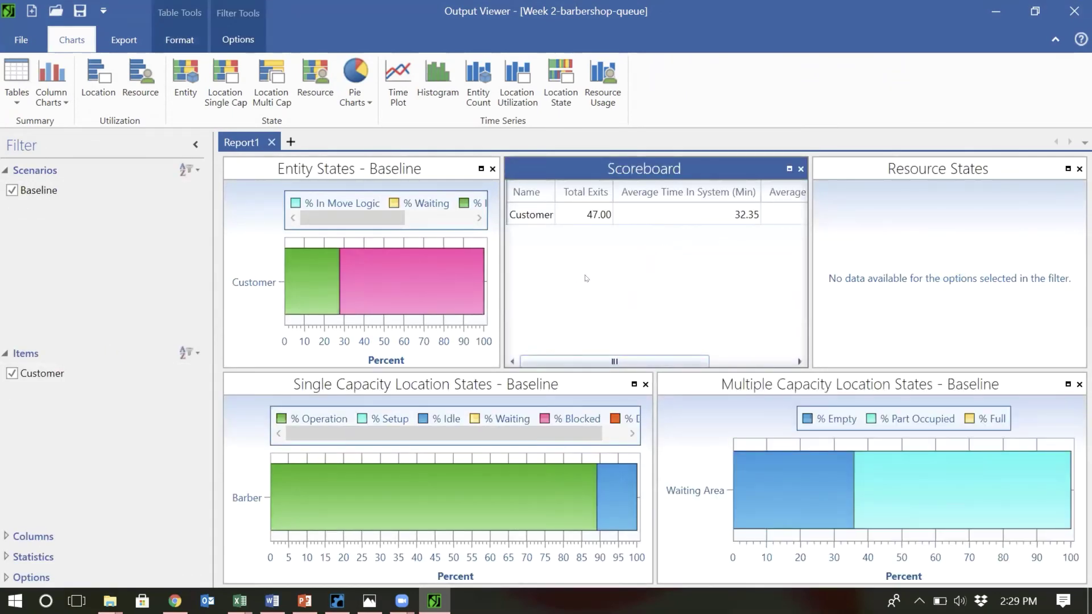
# Show the Entity Summary table for the No Queuing run and examine the Customer's average waiting and blocked times.
pyautogui.click(14, 86)
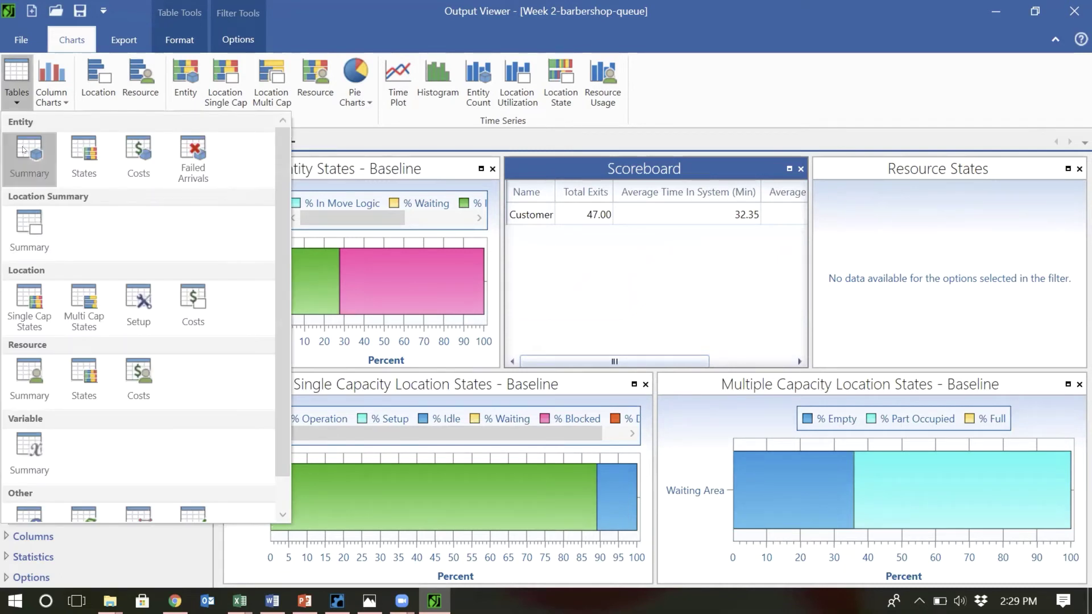
pyautogui.click(29, 152)
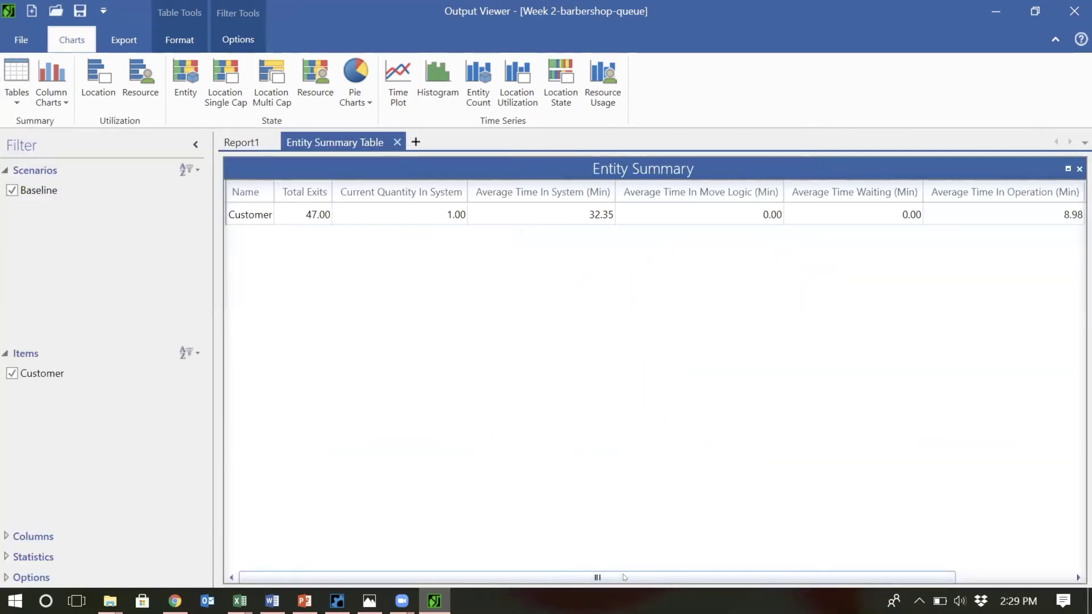
pyautogui.moveTo(623, 575); pyautogui.dragTo(624, 575)
pyautogui.hscroll(3, 723, 552)
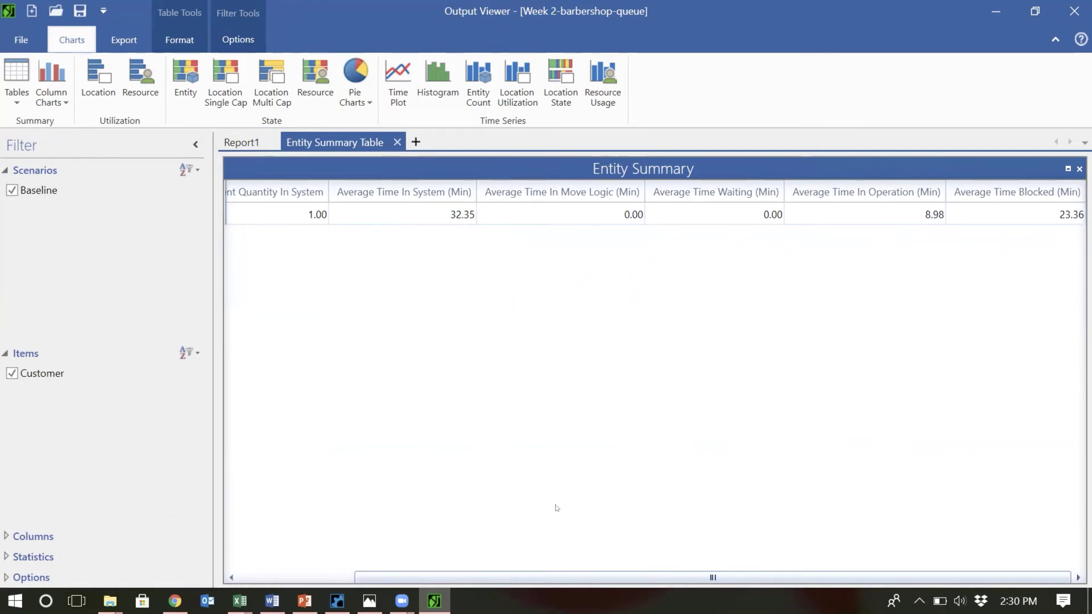
# Review the Waiting_Area decision rules in ProModel without changing them, comparing the output queuing option with the Customer times in the Output Viewer's Entity Summary.
pyautogui.click(334, 600)
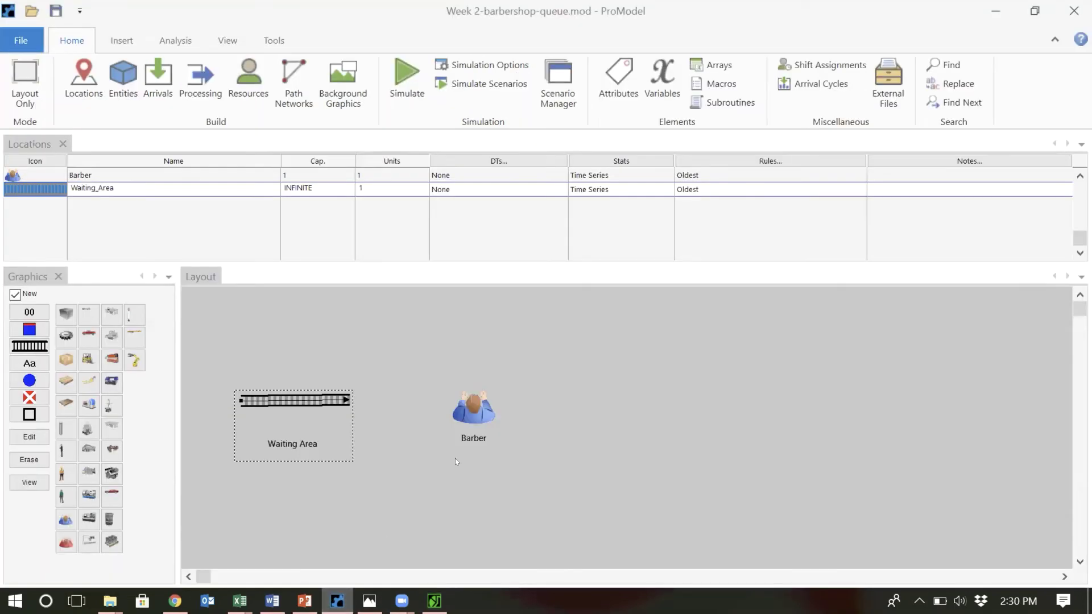
pyautogui.click(711, 189)
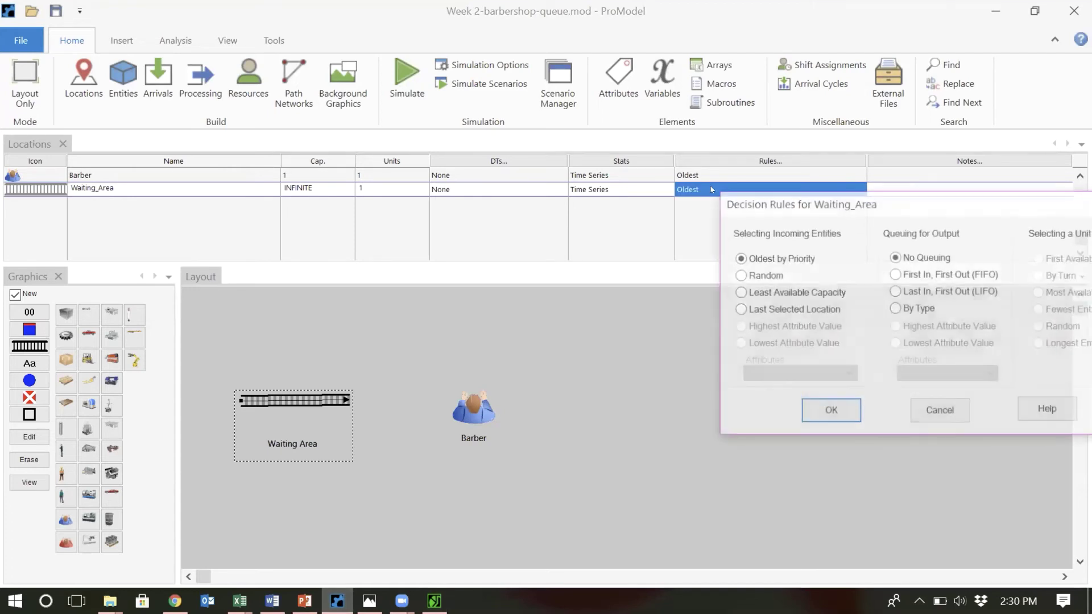
pyautogui.moveTo(850, 204); pyautogui.dragTo(666, 262)
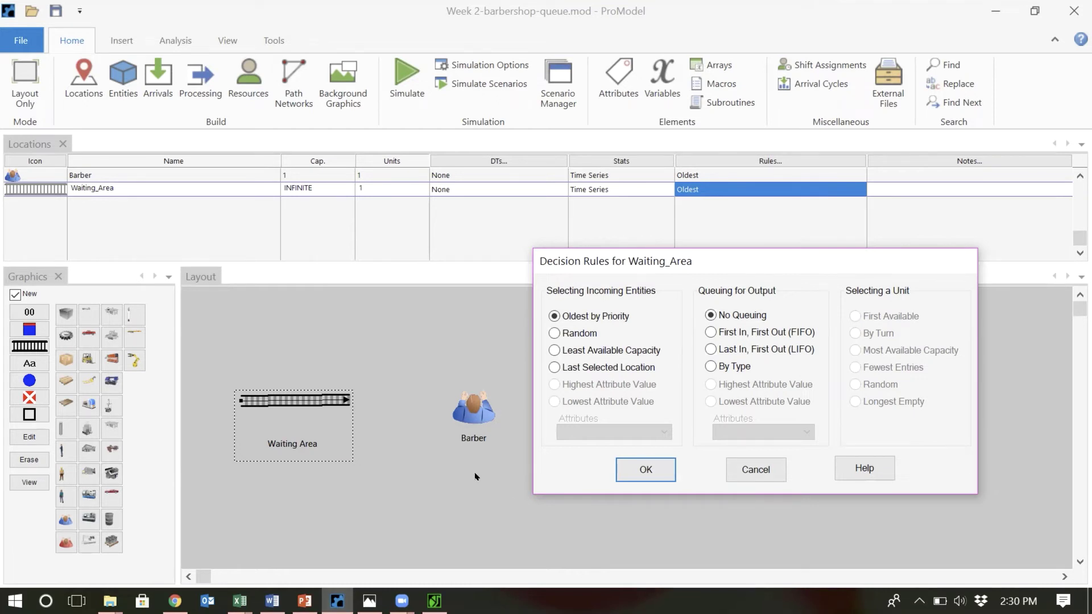
pyautogui.click(749, 473)
pyautogui.click(437, 601)
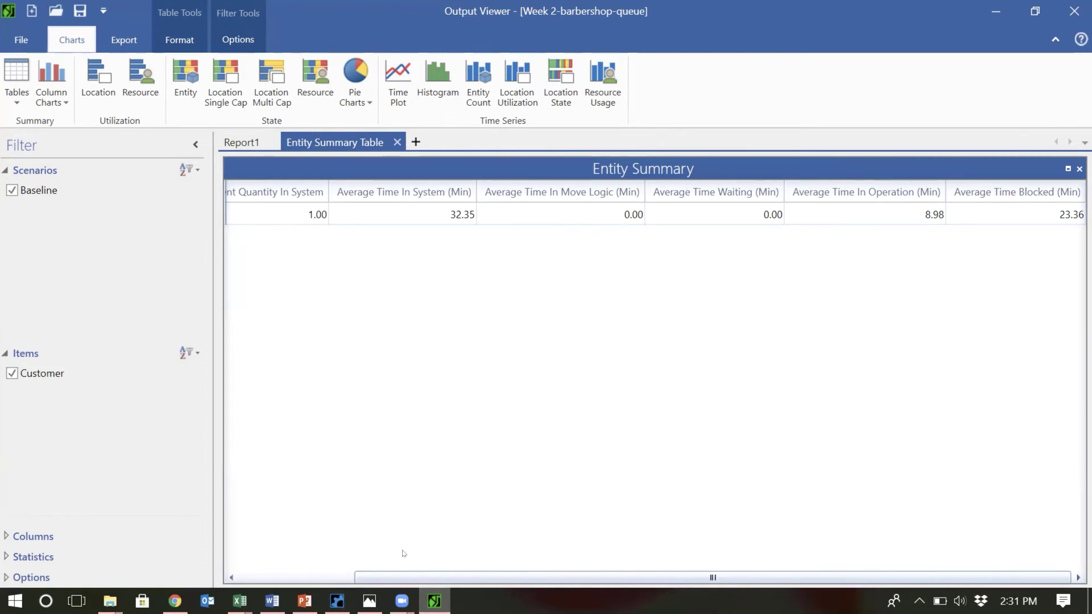
pyautogui.click(337, 599)
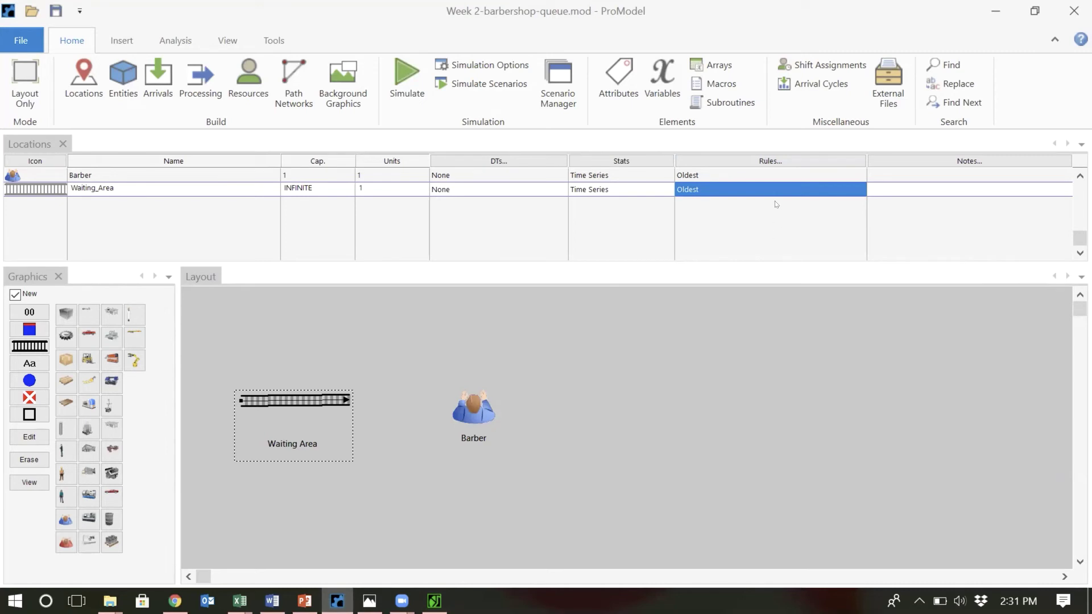
pyautogui.doubleClick(770, 187)
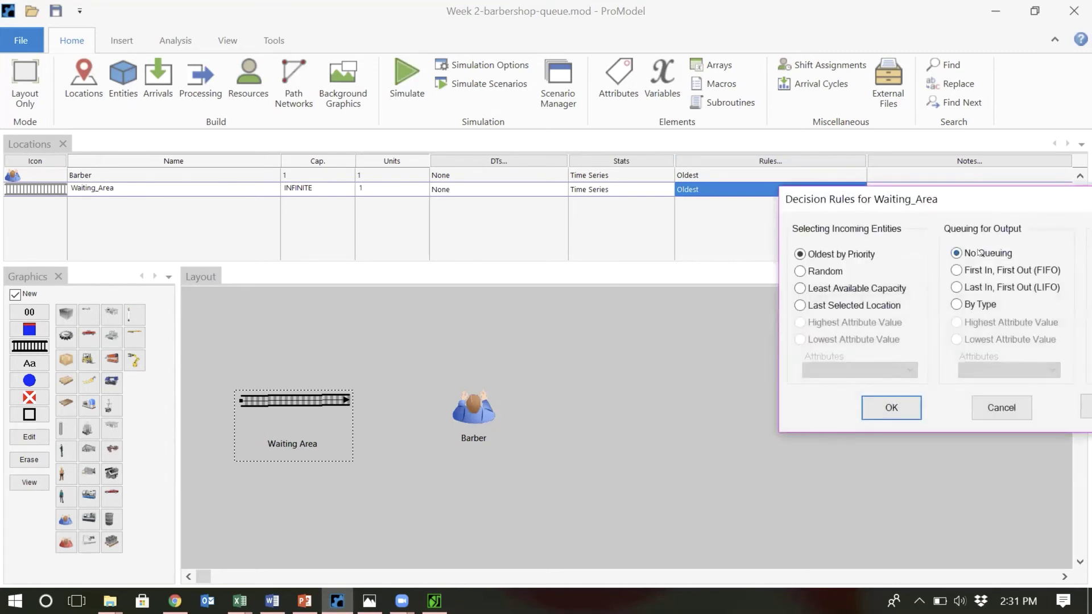
pyautogui.click(1001, 407)
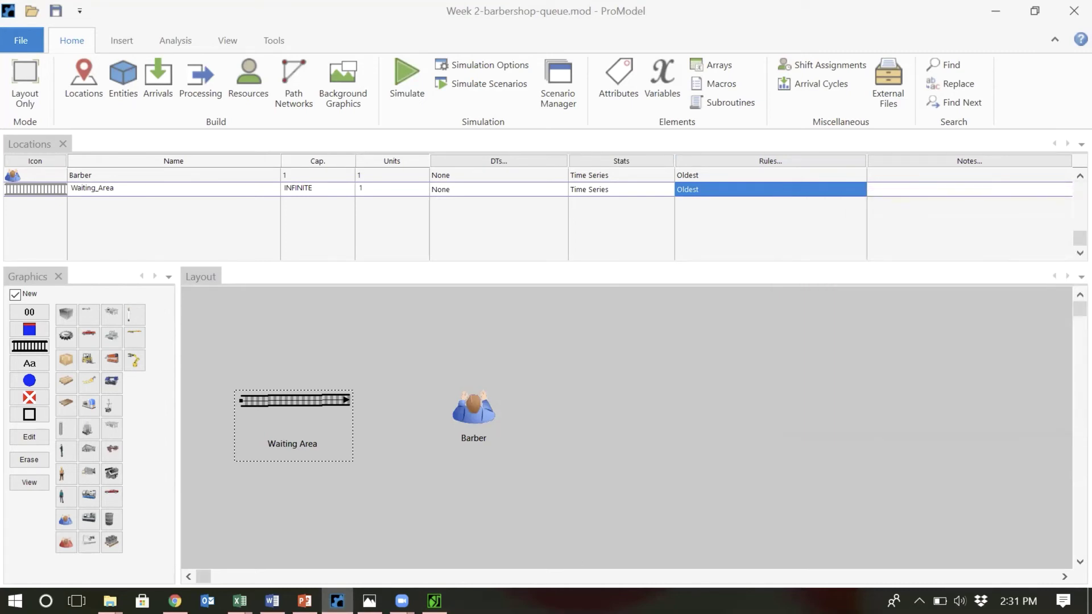
pyautogui.click(434, 601)
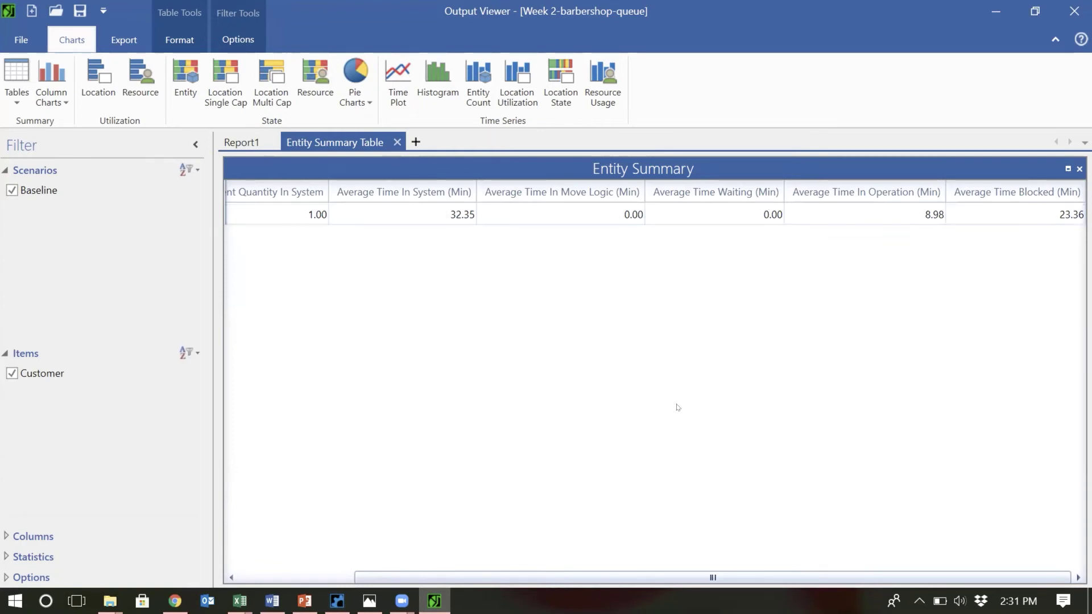
pyautogui.click(337, 601)
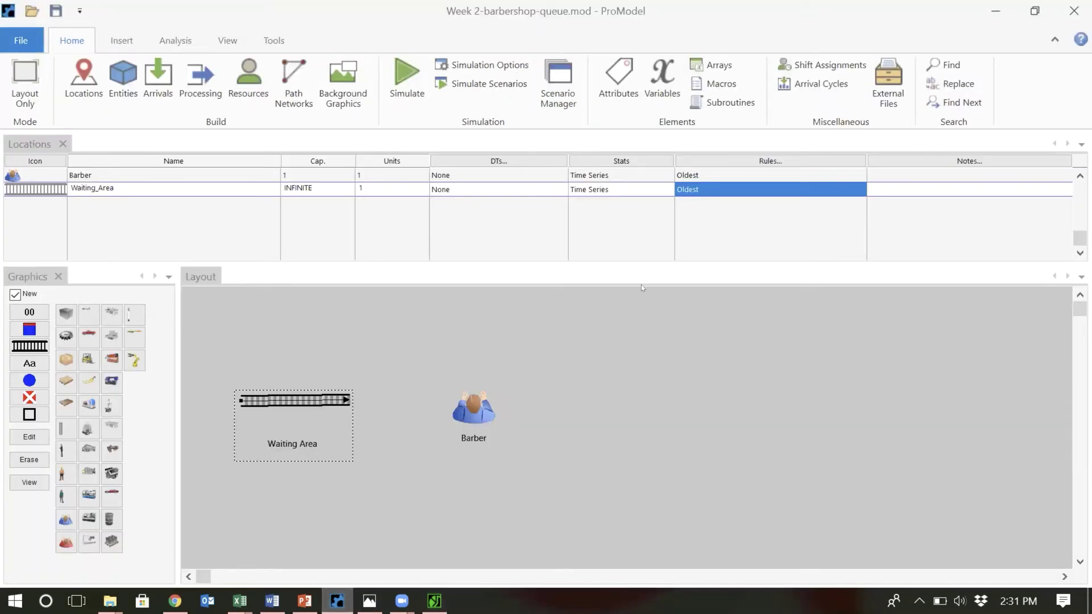
# Set the Waiting_Area decision rule for output queuing to First In, First Out (FIFO).
pyautogui.doubleClick(705, 189)
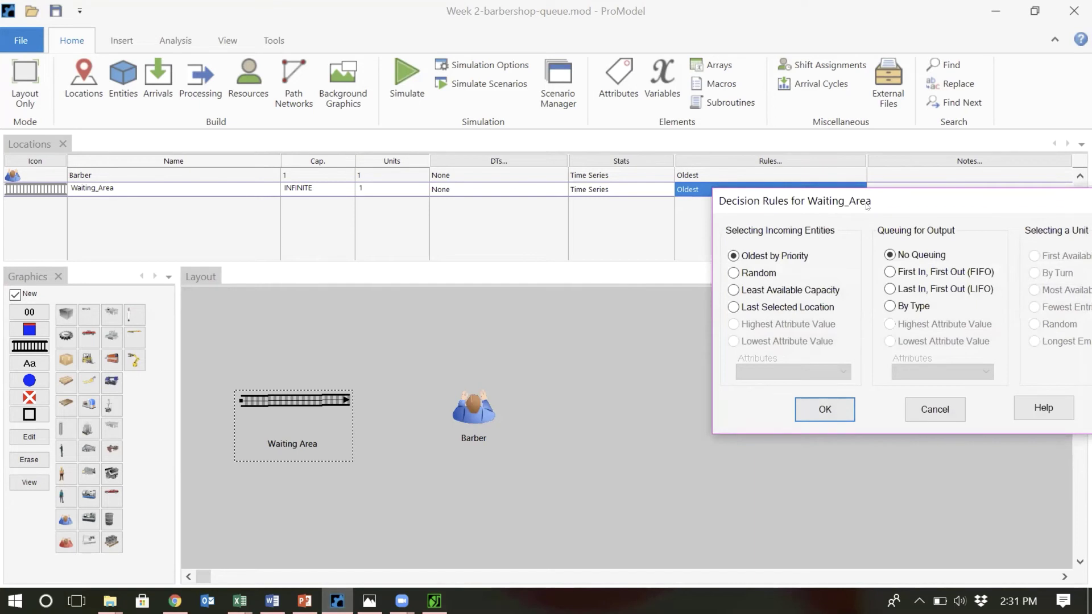
pyautogui.moveTo(867, 206); pyautogui.dragTo(689, 247)
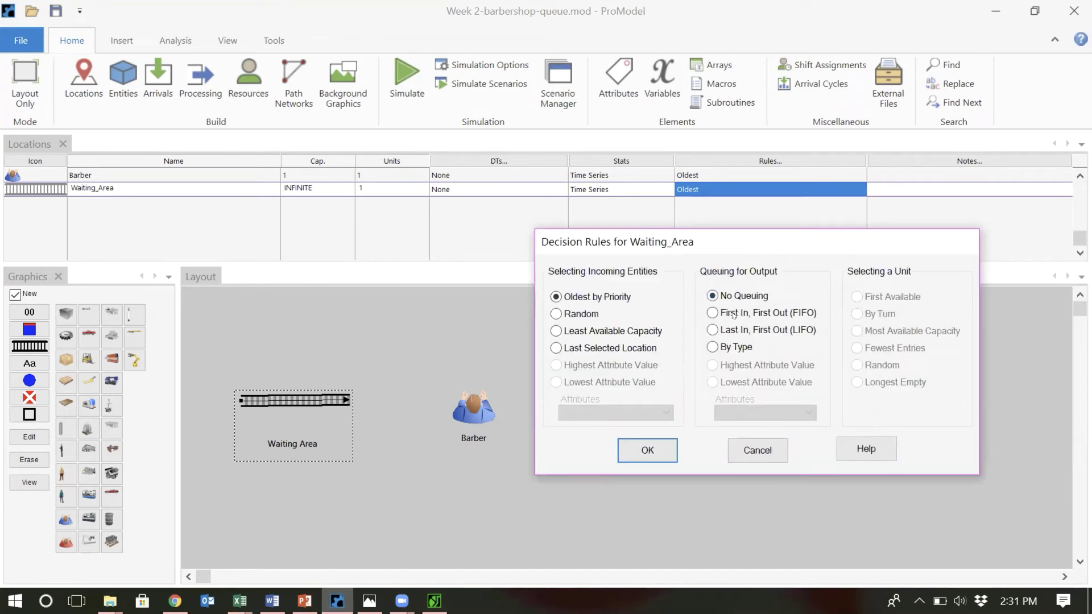
pyautogui.click(733, 315)
pyautogui.click(742, 296)
pyautogui.click(740, 313)
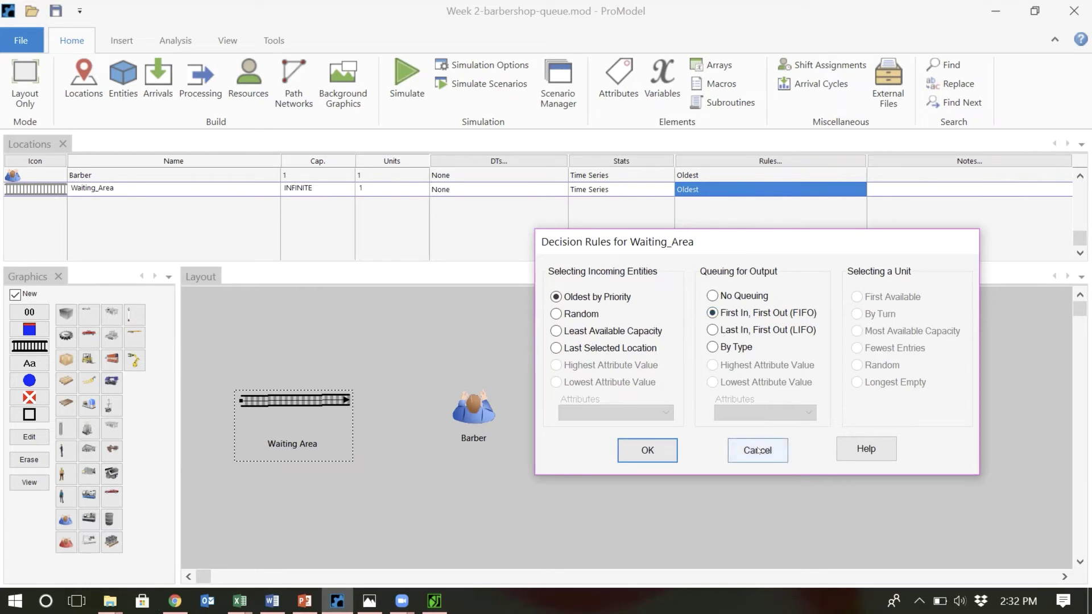
pyautogui.click(647, 449)
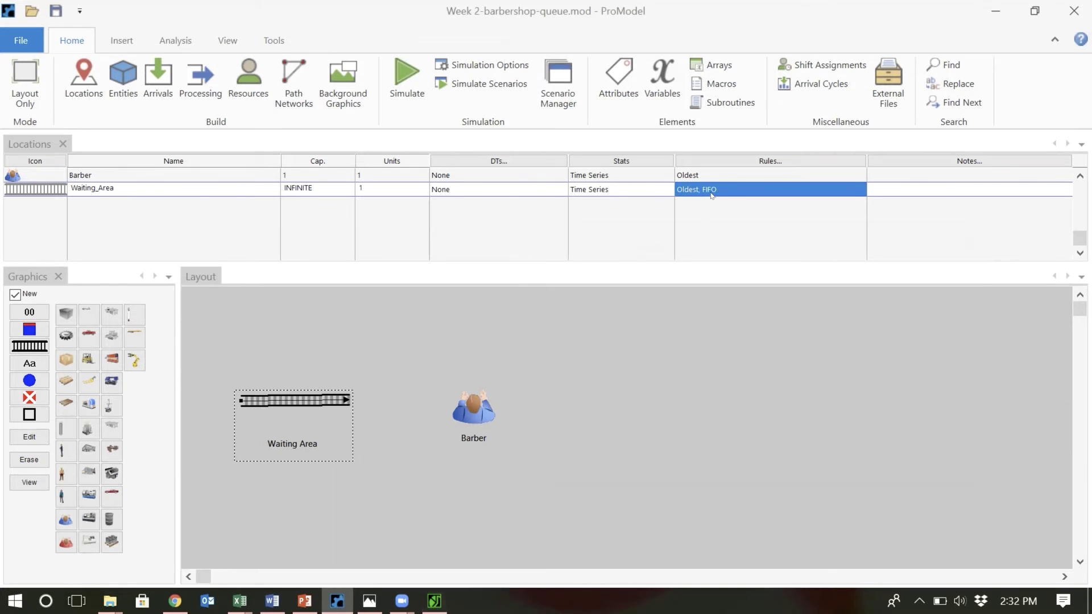
# Compare the Customer's average waiting and blocked times in the Output Viewer's Entity Summary with the Waiting_Area rule in ProModel.
pyautogui.click(434, 600)
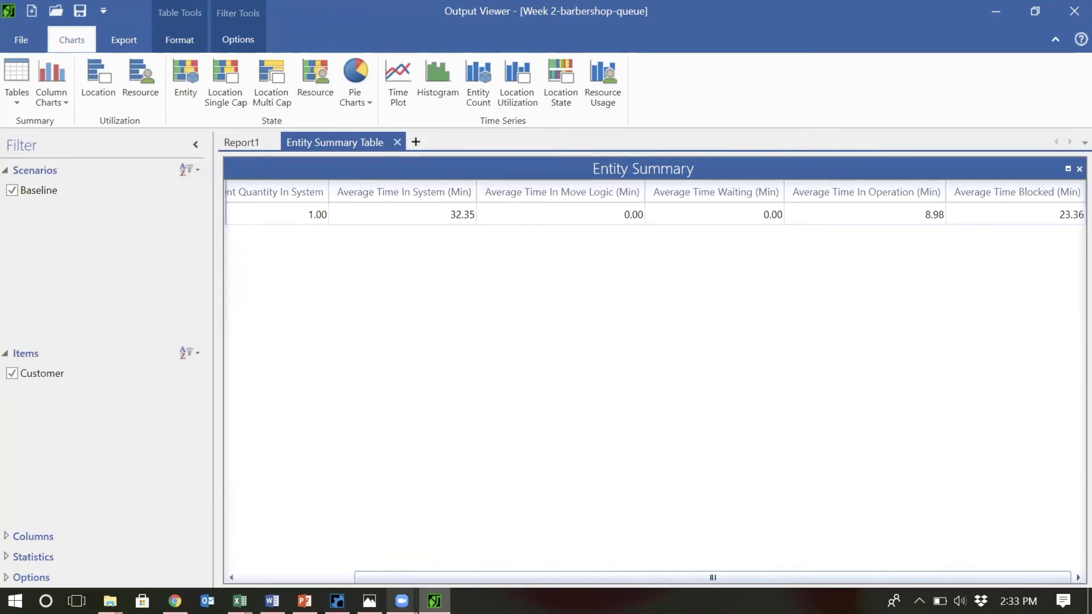
pyautogui.moveTo(337, 600)
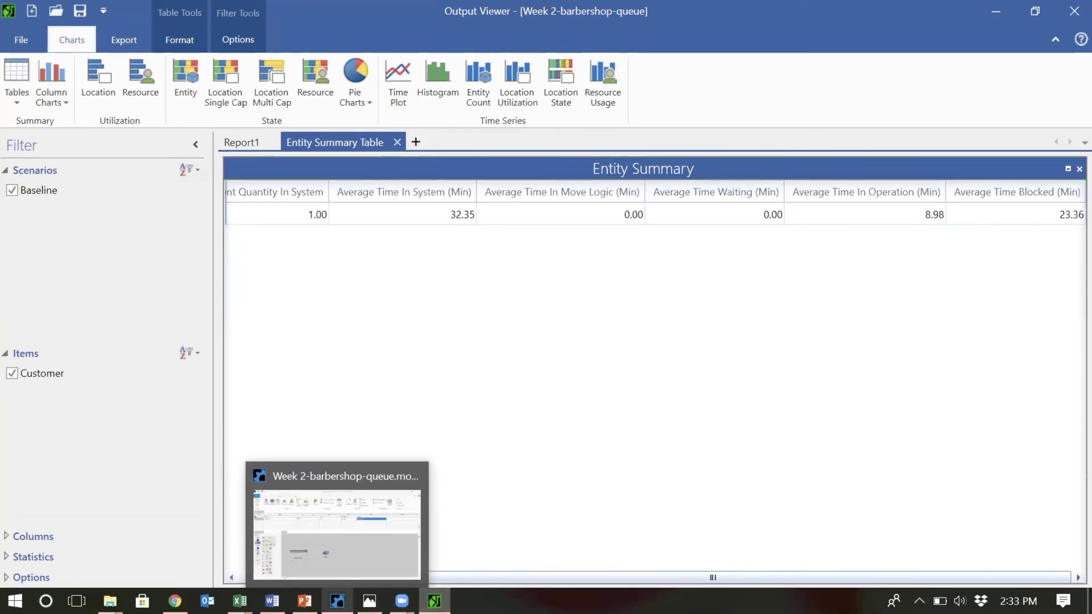
pyautogui.click(341, 577)
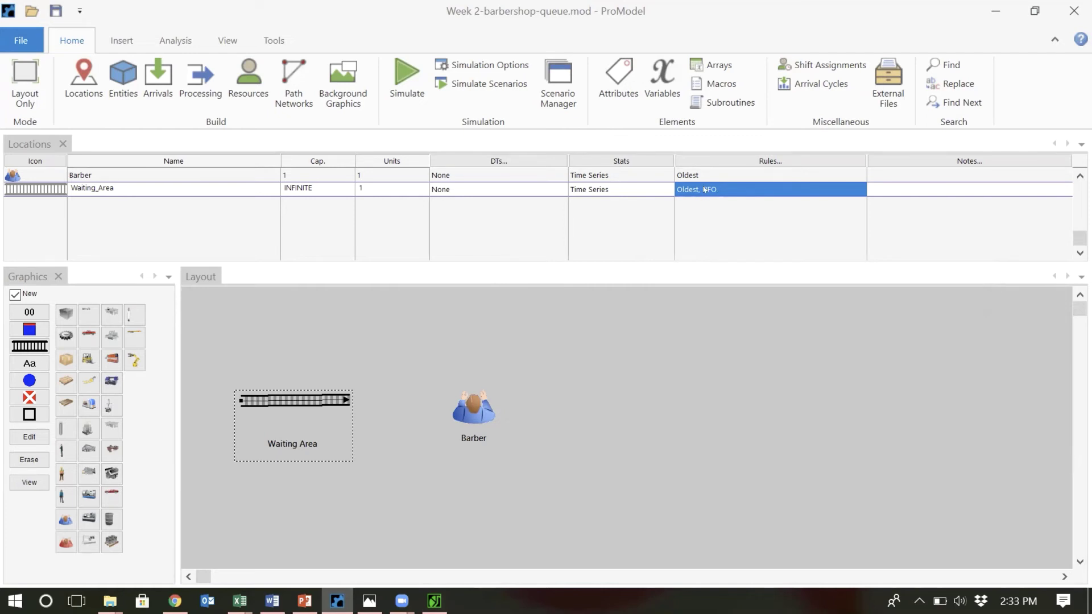
pyautogui.click(434, 601)
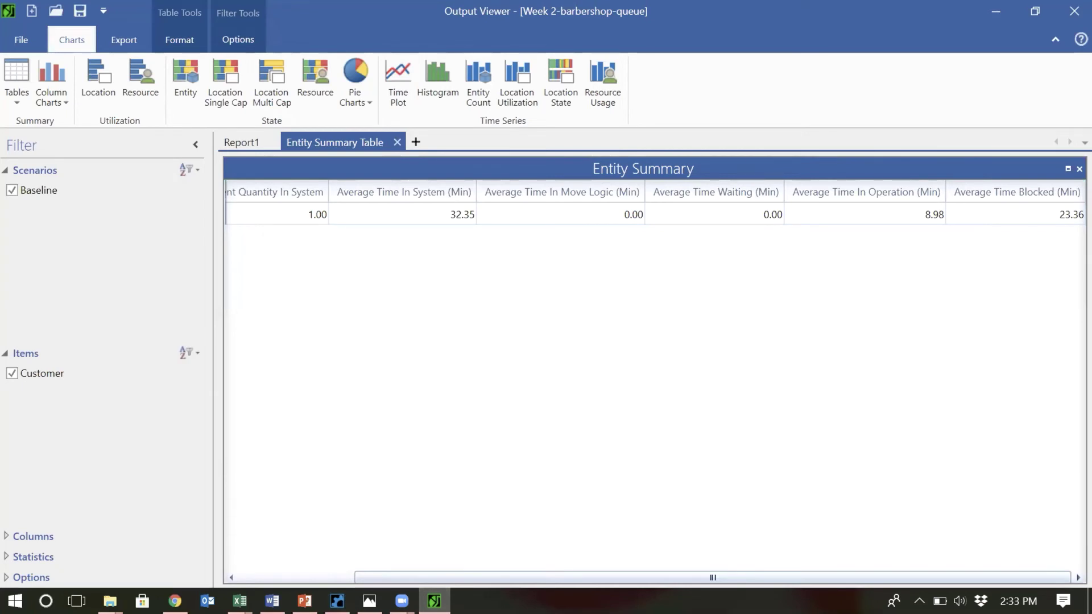
# Return to ProModel, simulate the model with the FIFO rule, and open the results.
pyautogui.click(337, 601)
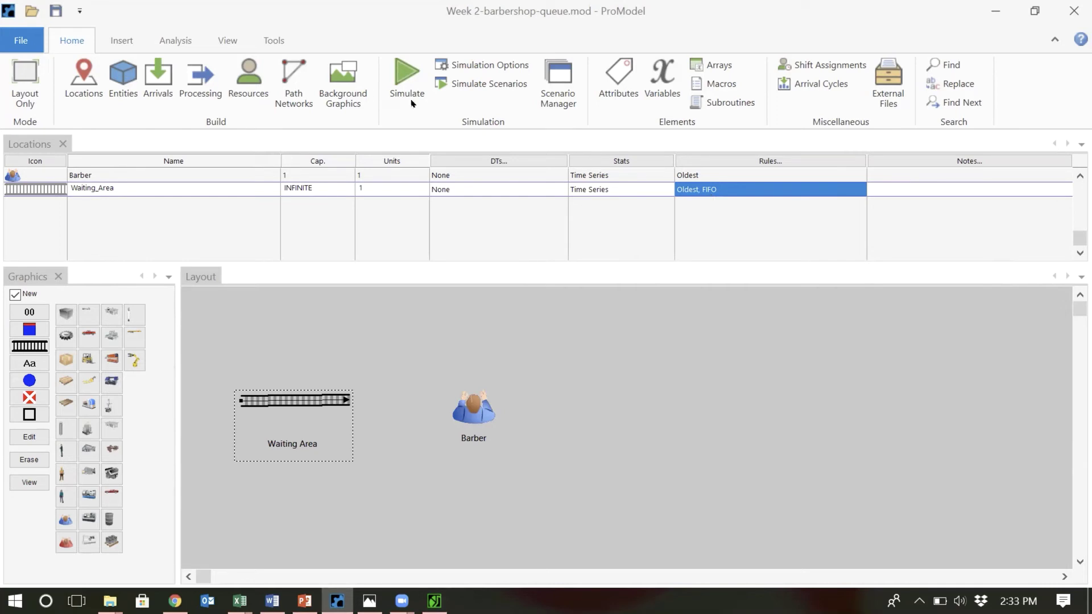
pyautogui.click(396, 85)
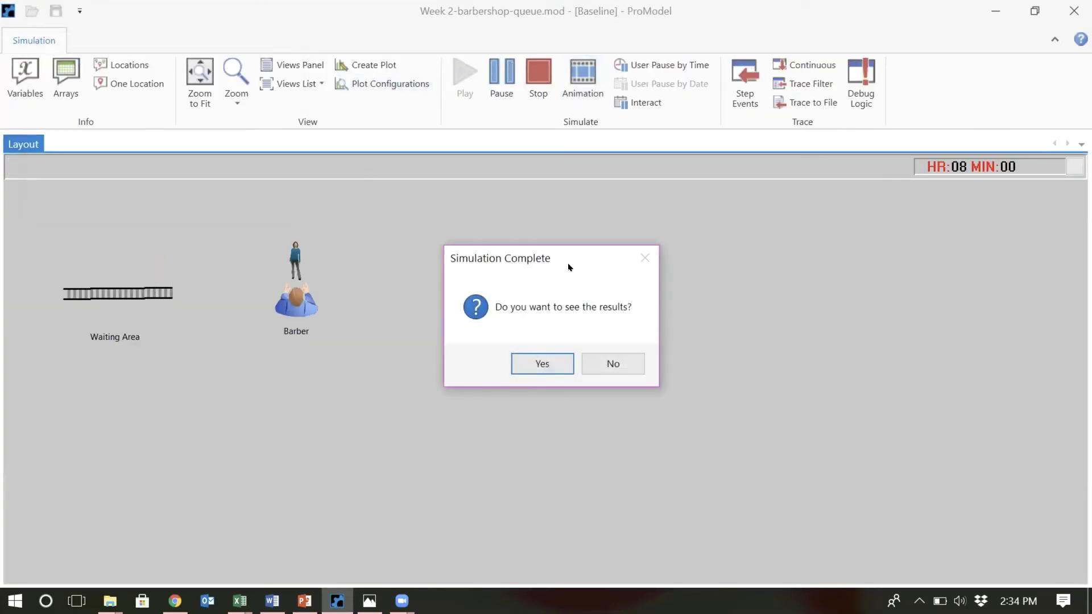
pyautogui.click(542, 364)
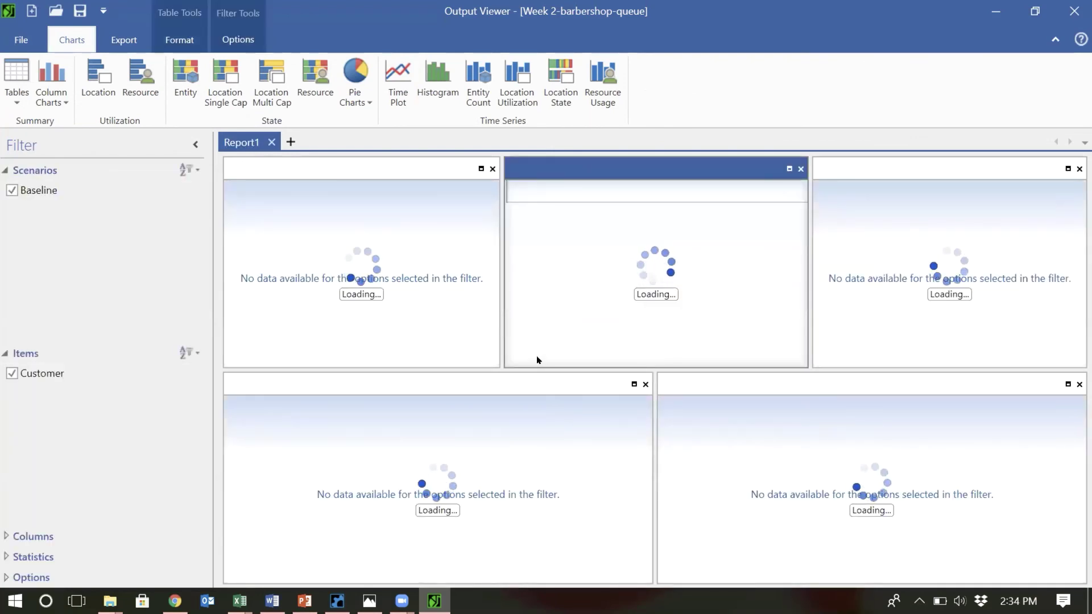
# Show the Entity Summary table for the FIFO run and examine the Customer's average waiting and blocked times.
pyautogui.click(16, 85)
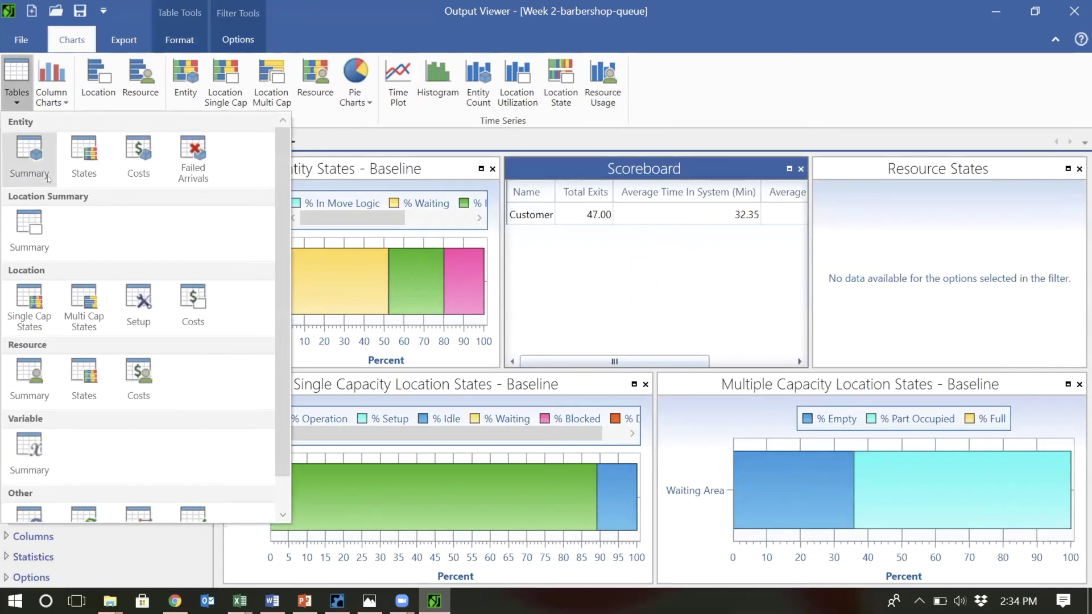
pyautogui.click(30, 153)
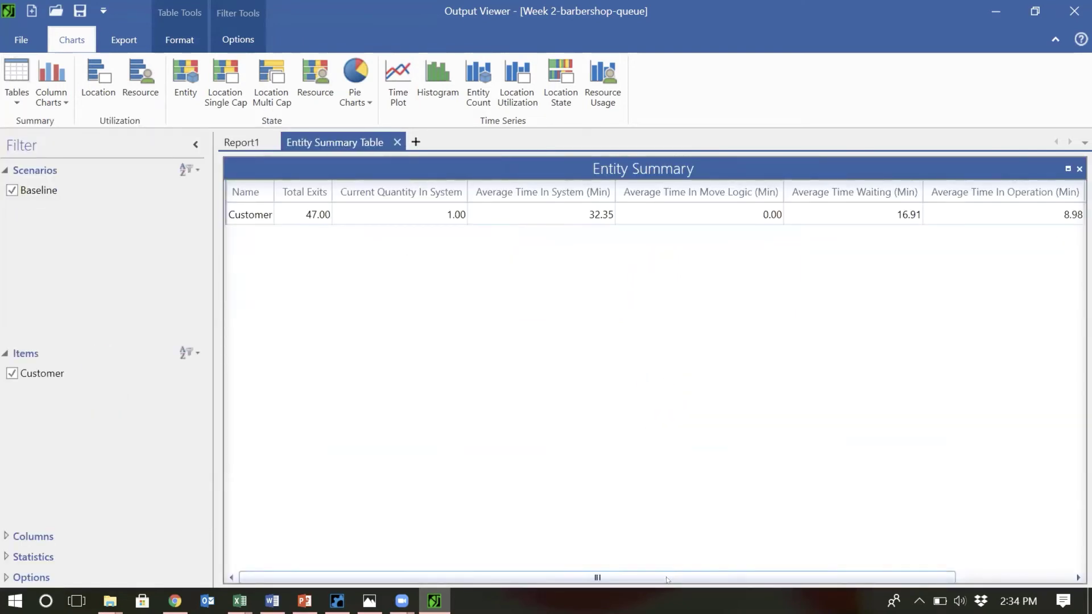
pyautogui.moveTo(666, 577); pyautogui.dragTo(887, 568)
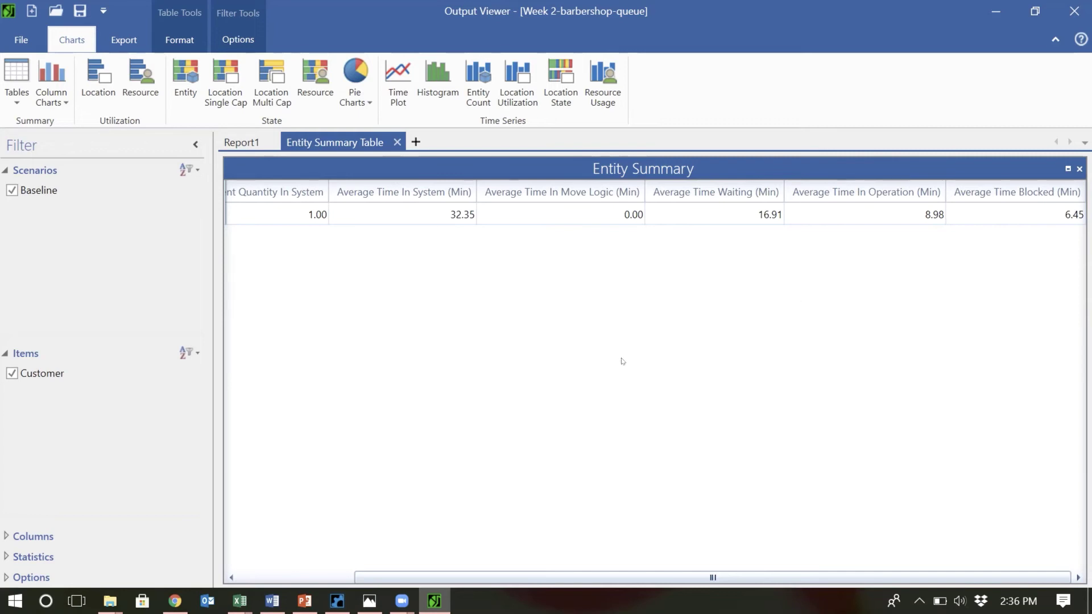
# Switch to the Problem Statements presentation in PowerPoint and place the slide insertion point after slide 4.
pyautogui.click(305, 601)
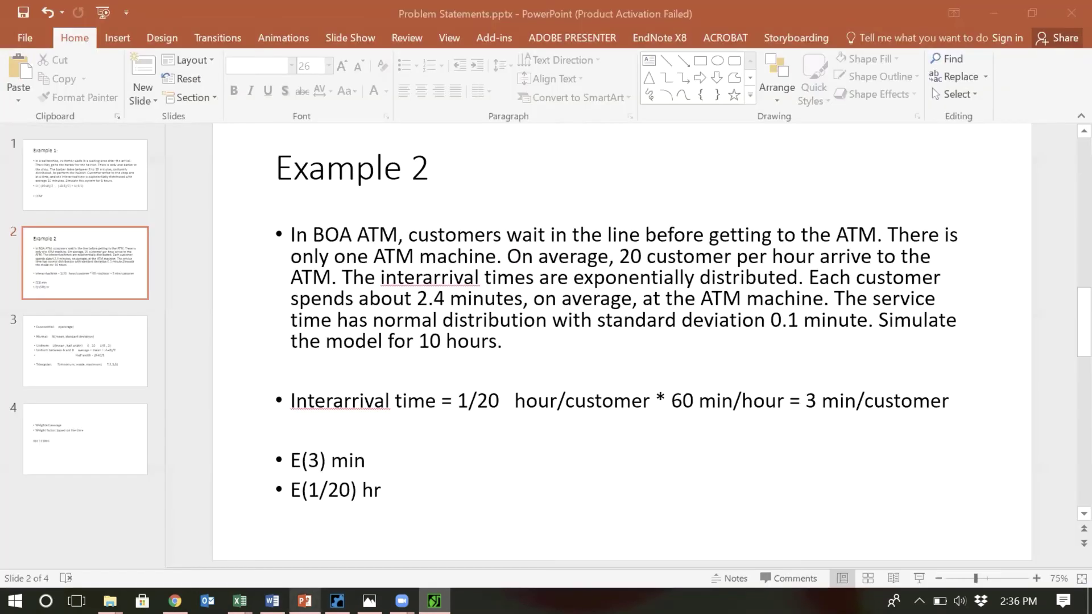
pyautogui.click(121, 499)
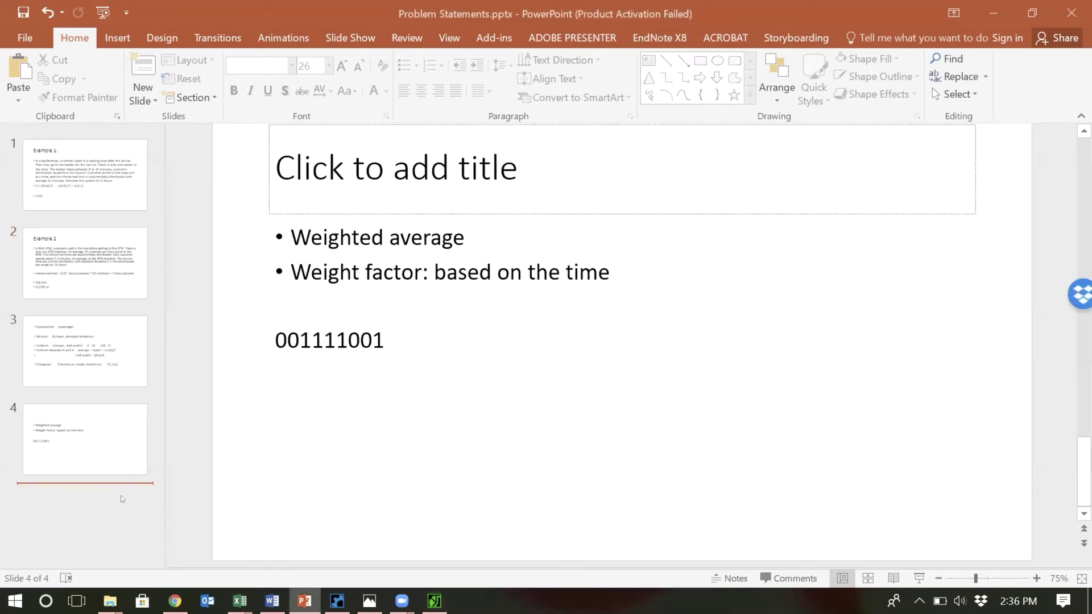